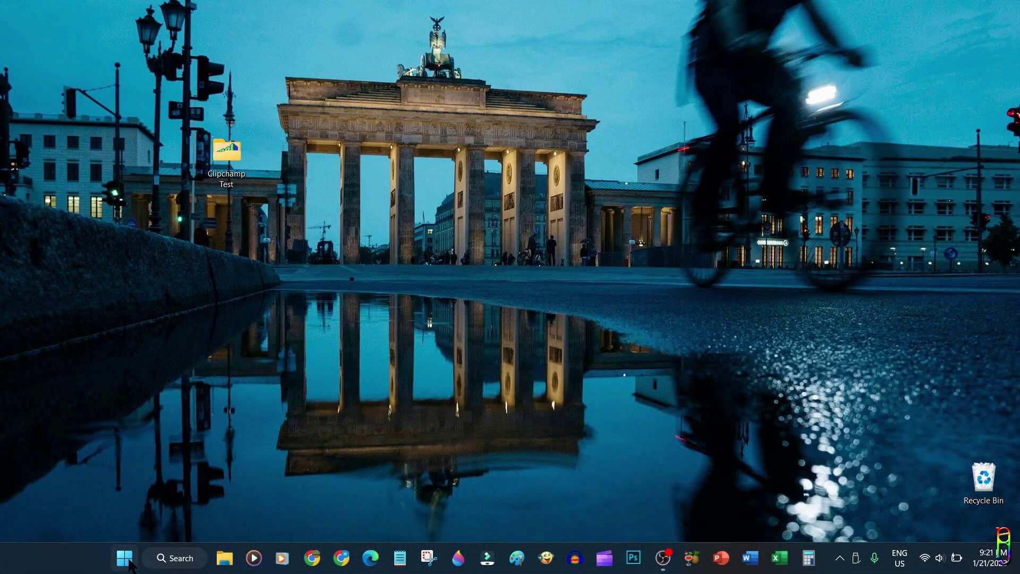
Search the Start menu for 'clip', then replace it with 'store' to find Microsoft Store
left_click(126, 559)
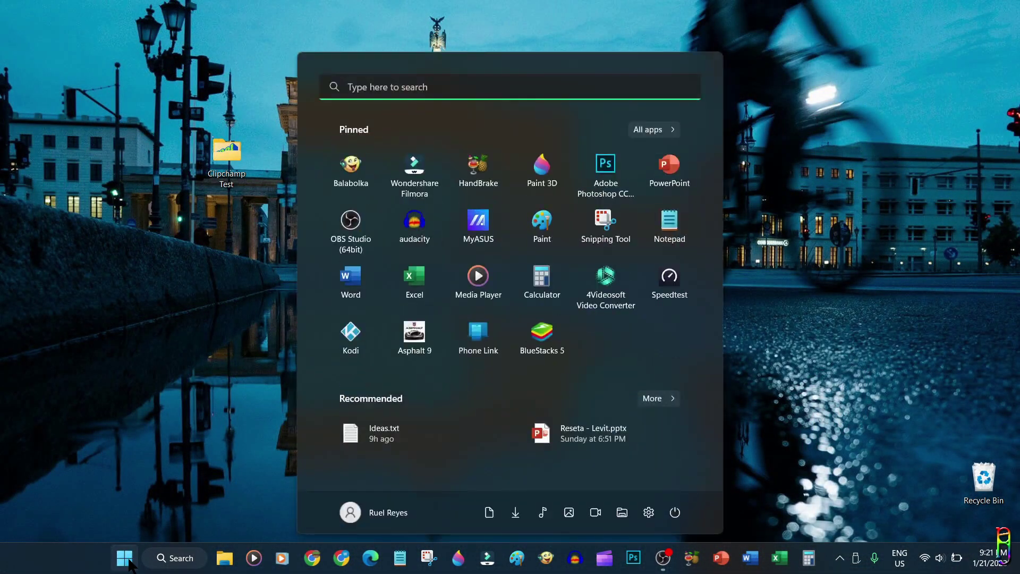
left_click(442, 93)
type("clip")
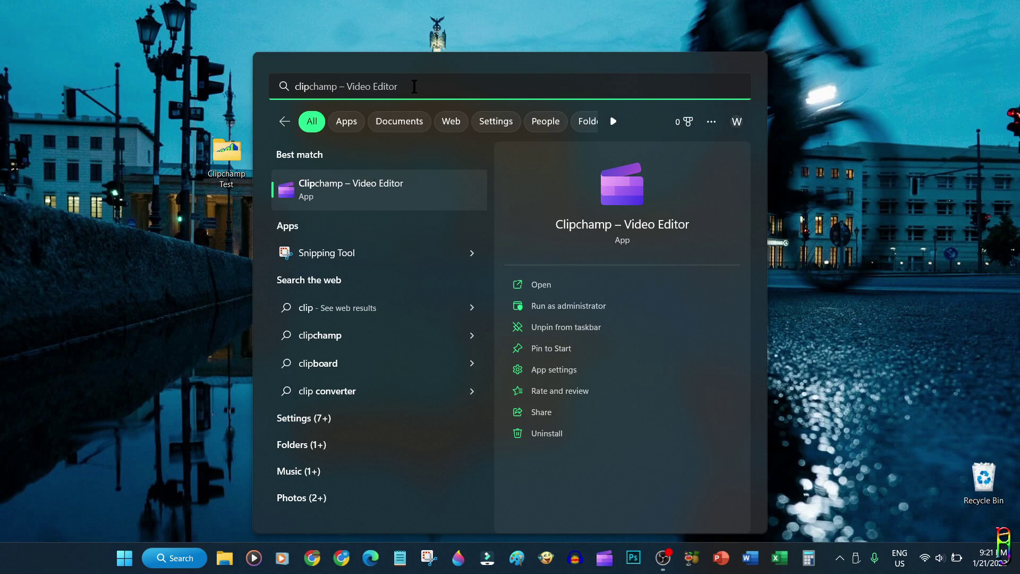
key("ctrl+a")
type("store")
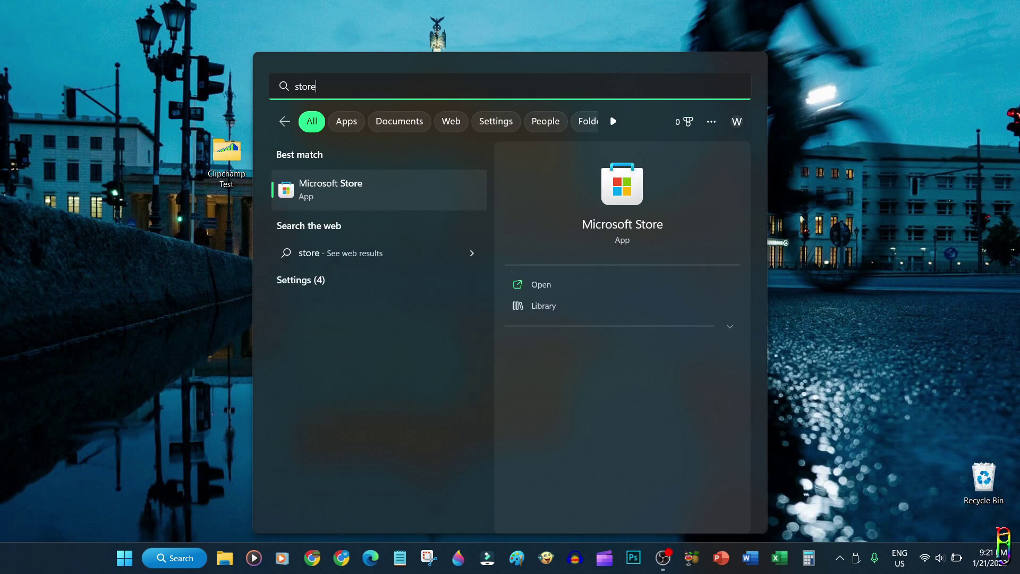
Search Microsoft Store for 'clipchamp' and open the Clipchamp - Video Editor app page
left_click(330, 189)
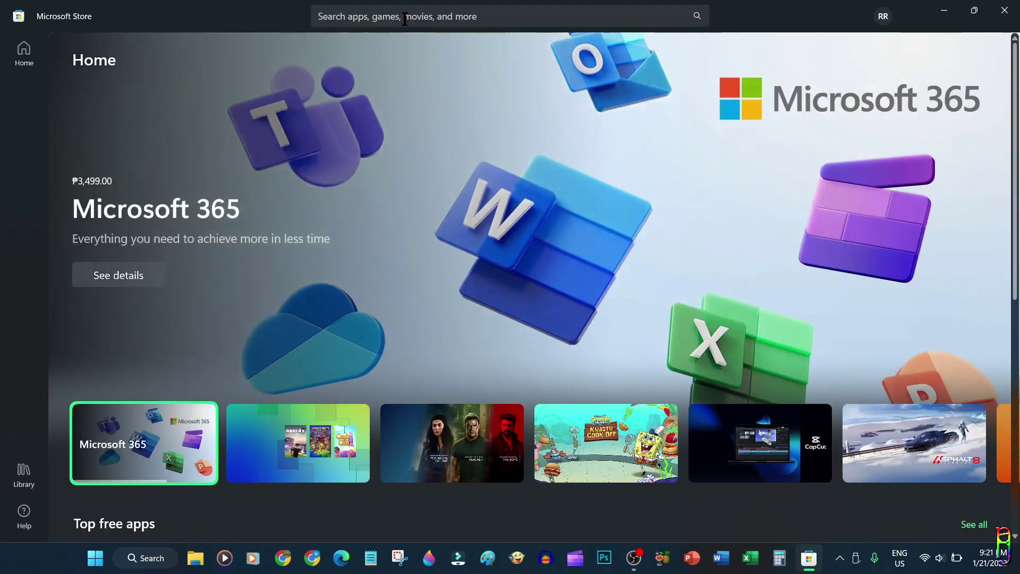
left_click(405, 16)
type("clipchamp")
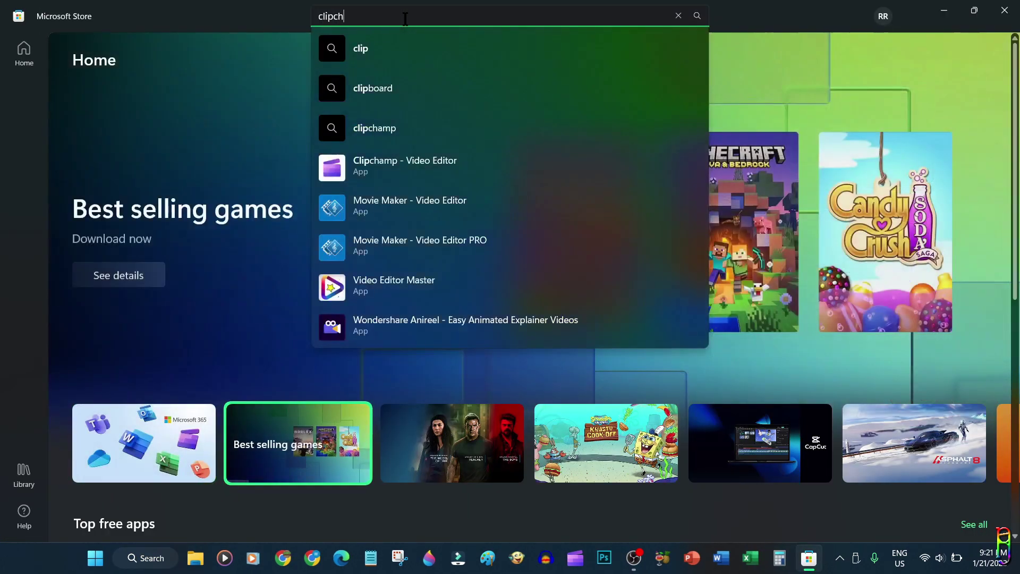
left_click(404, 91)
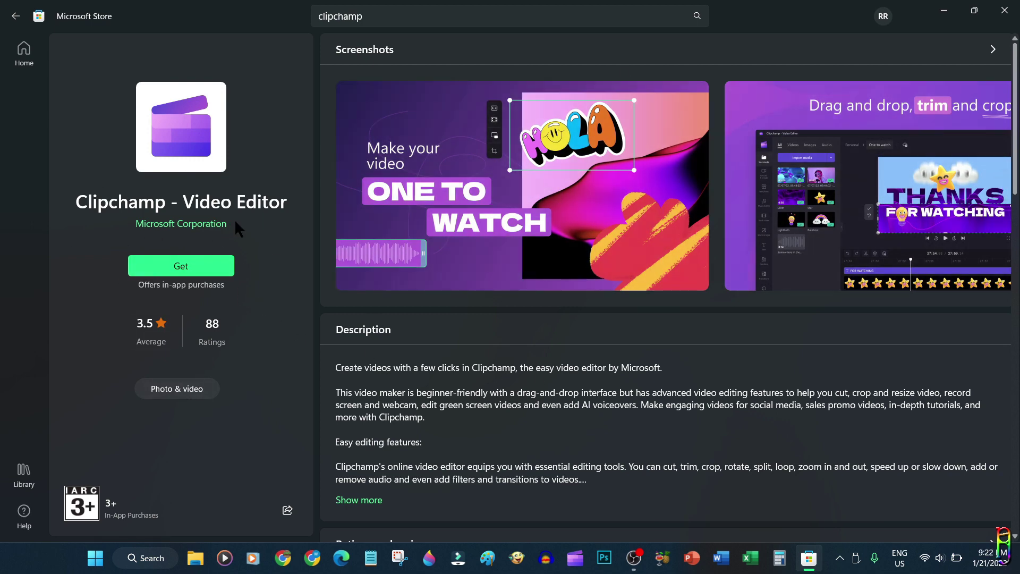
Close the Store, launch Clipchamp – Video Editor from Start and sign in with a personal Microsoft account
left_click(1004, 10)
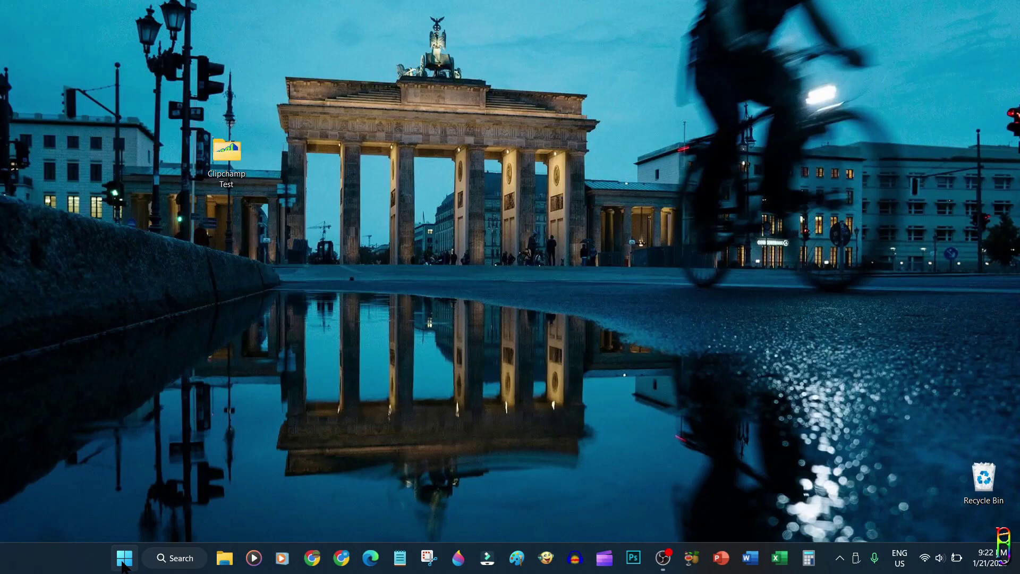
key("super")
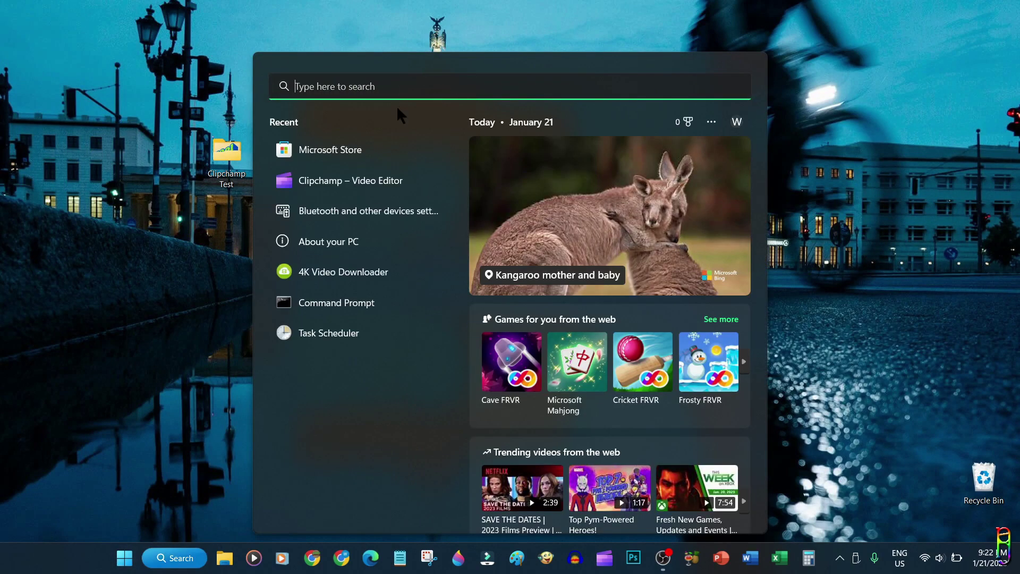
left_click(381, 182)
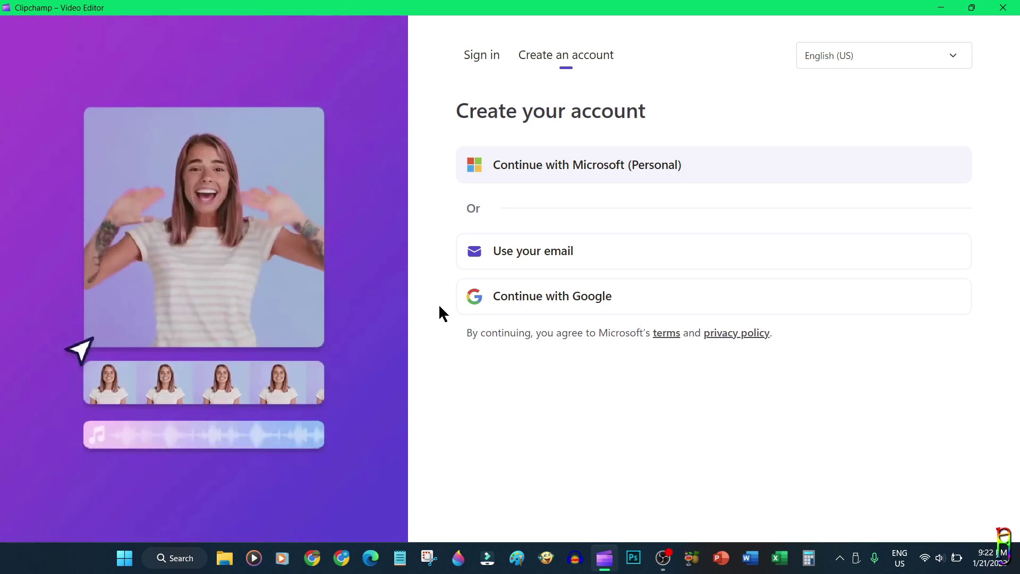
left_click(562, 168)
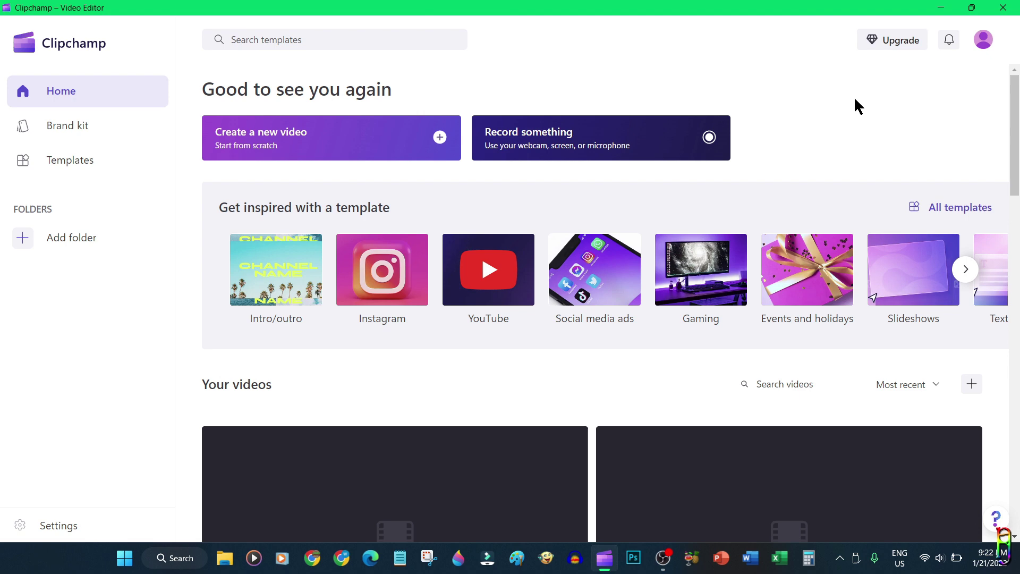
Open the Upgrade plan dialog and review the Free vs Essentials features, including the brand kit
left_click(886, 45)
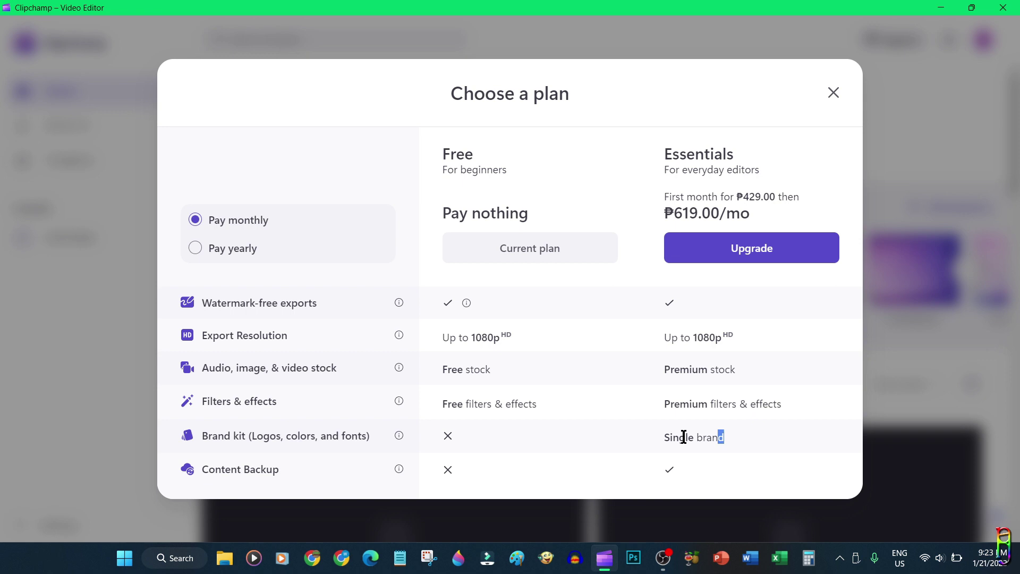
left_click_drag(684, 437, 734, 455)
left_click(713, 473)
Close the plan dialog and scroll through the Untitled video projects under Your videos and back
left_click(834, 93)
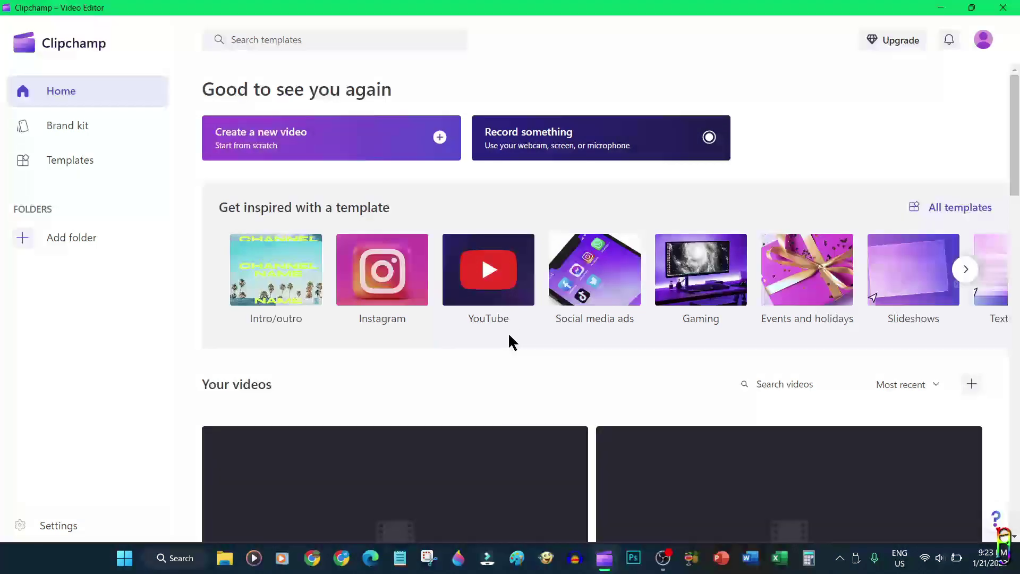
scroll(369, 367, "down", 5)
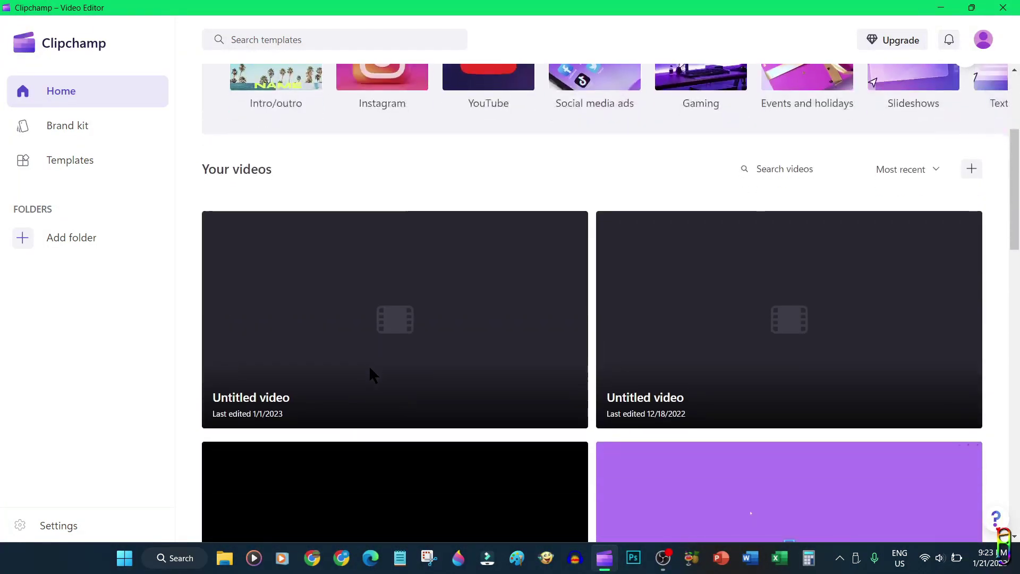
scroll(369, 367, "down", 7)
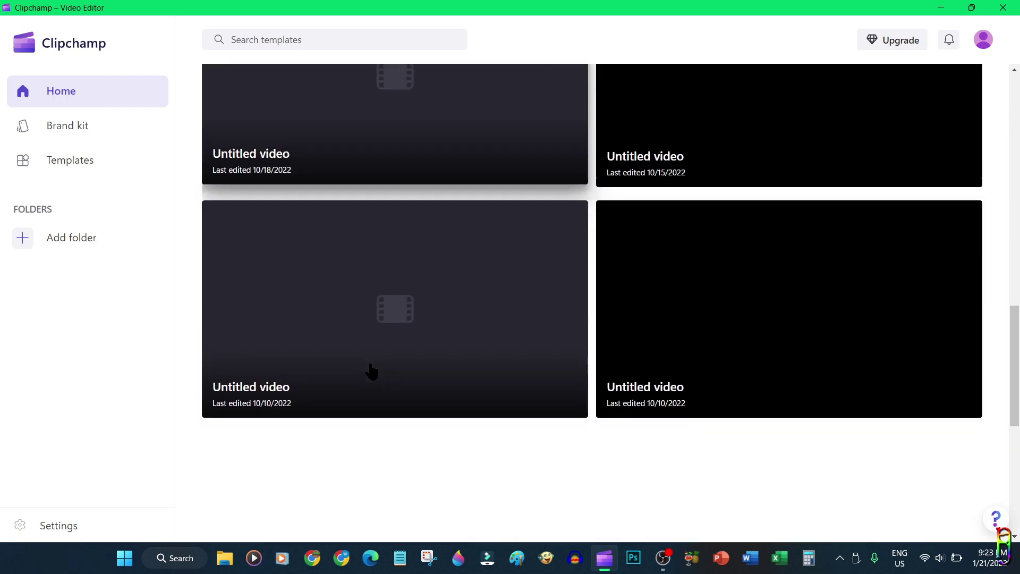
scroll(372, 363, "up", 13)
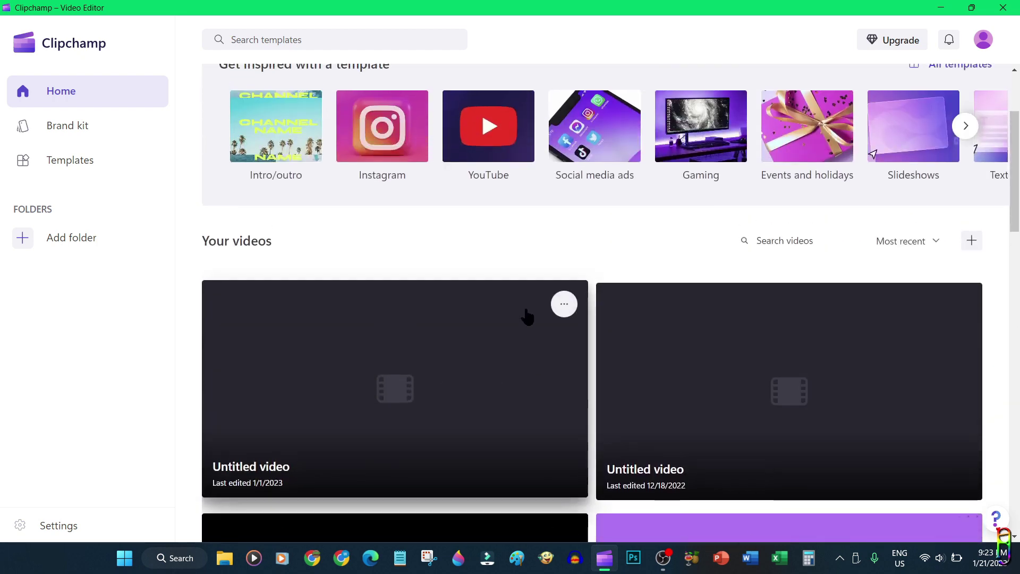
scroll(547, 335, "up", 3)
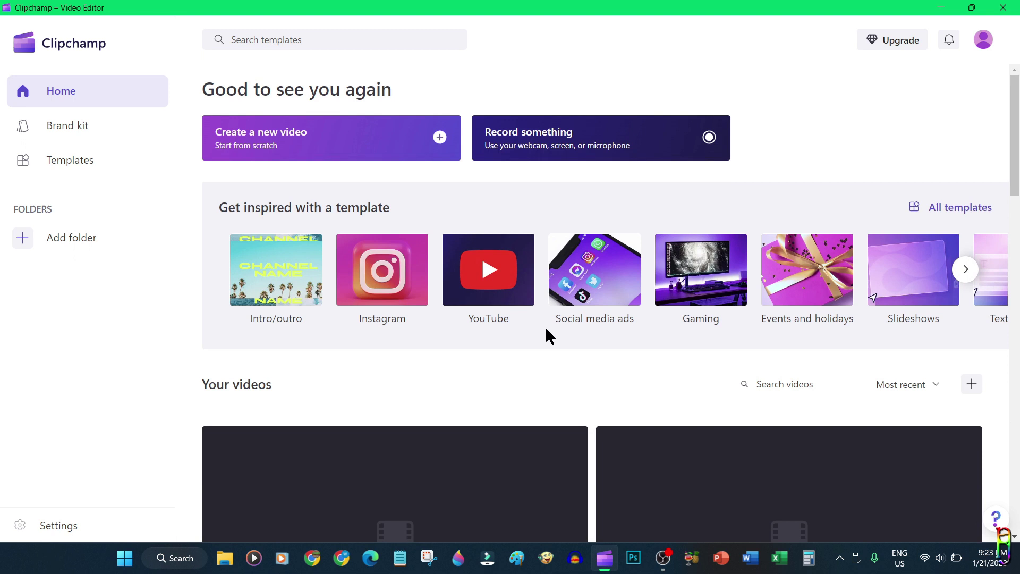
Start a new video and open Desktop > Clipchamp Test in File Explorer beside the editor
left_click(290, 143)
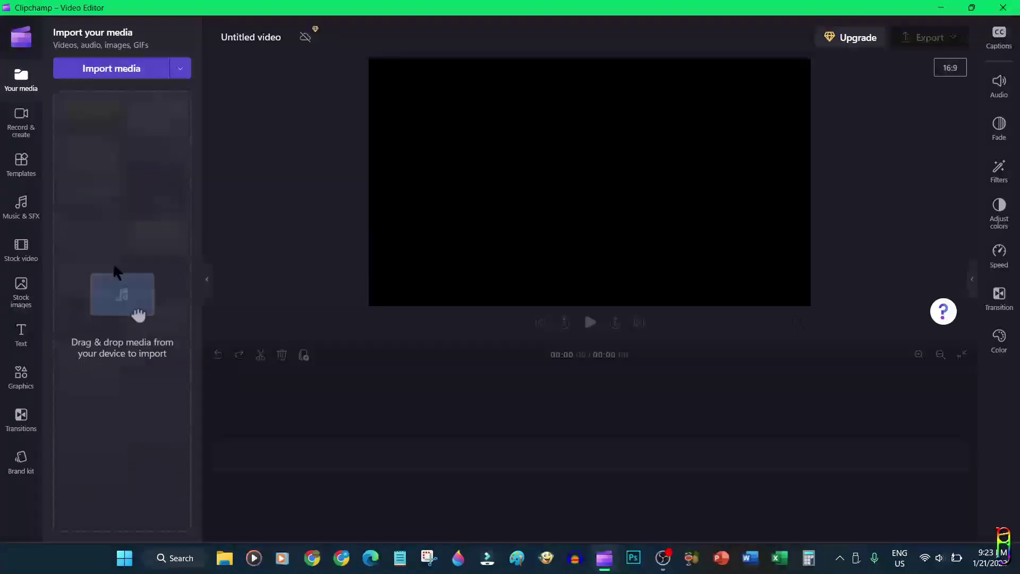
left_click(224, 558)
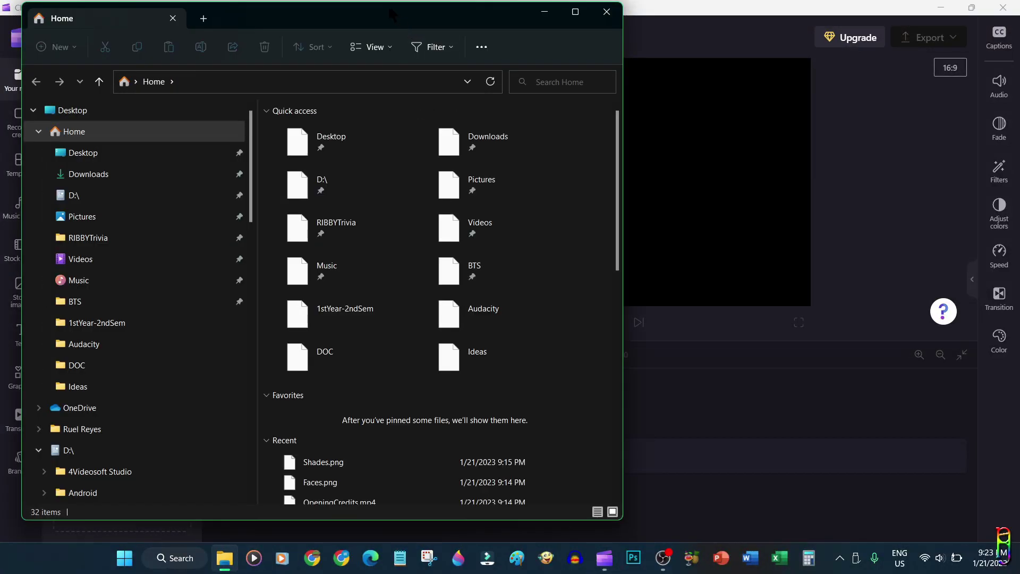
left_click_drag(388, 10, 815, 45)
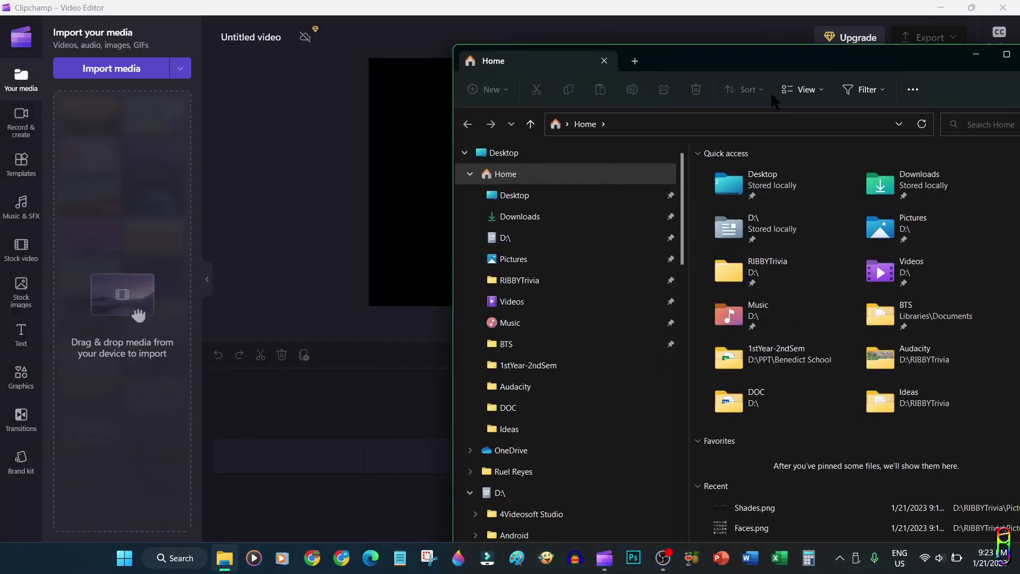
left_click(490, 153)
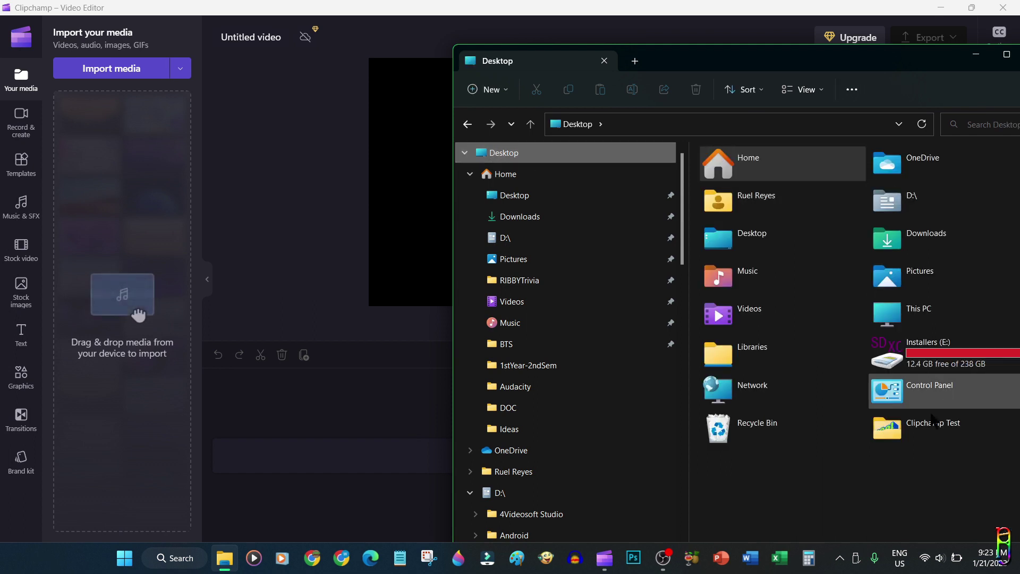
double_click(920, 423)
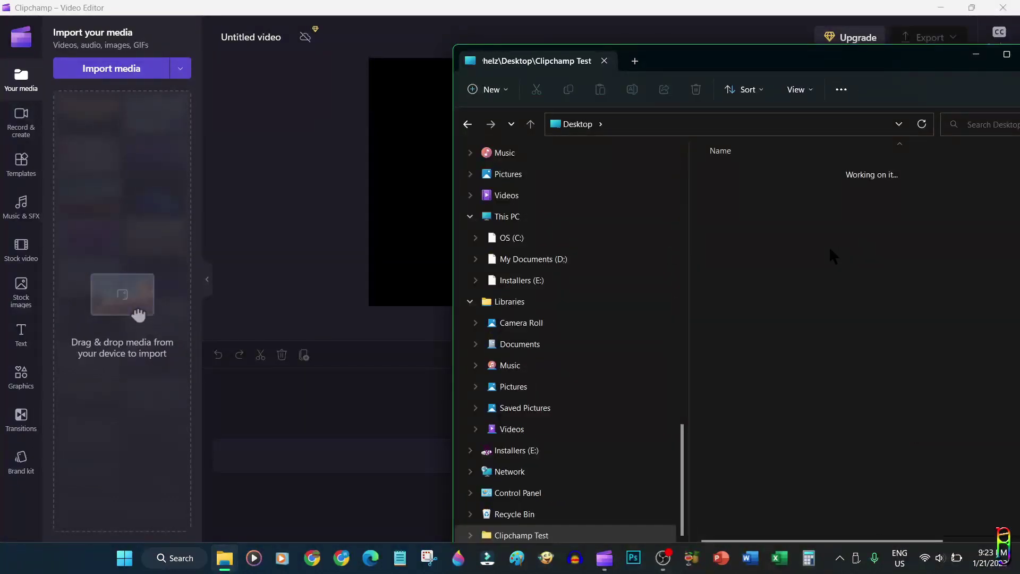
Import Shades.png, Cool.gif, the Acoustic track and RIBBYTrivia video into Your media
left_click_drag(858, 287, 684, 129)
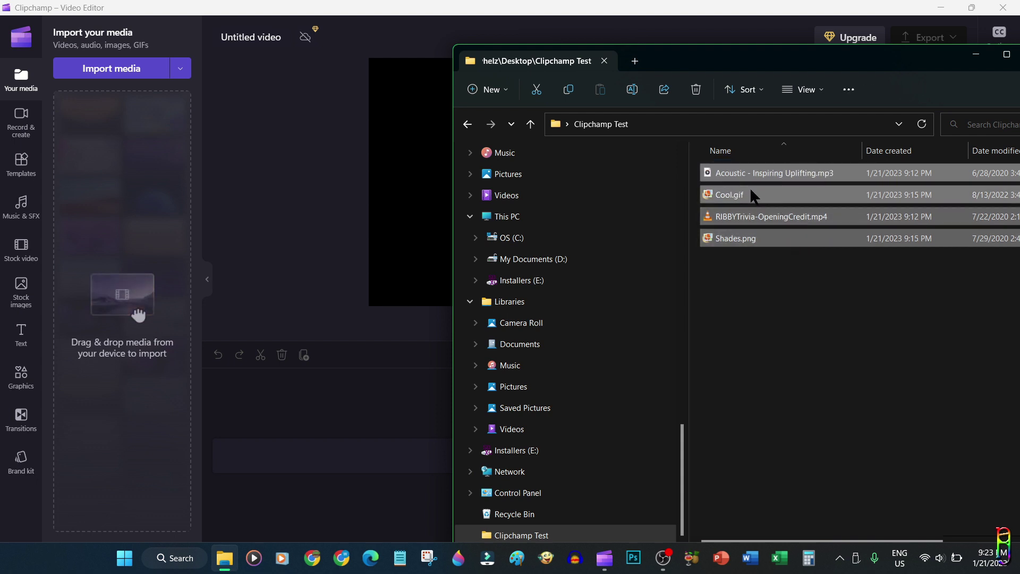
left_click_drag(809, 223, 120, 137)
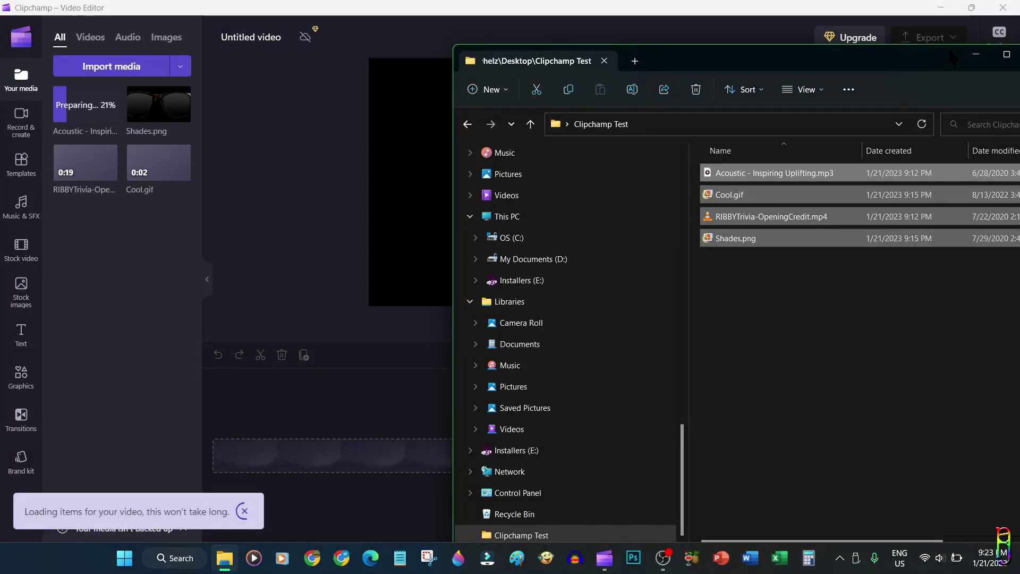
left_click_drag(949, 49, 658, 69)
left_click(747, 74)
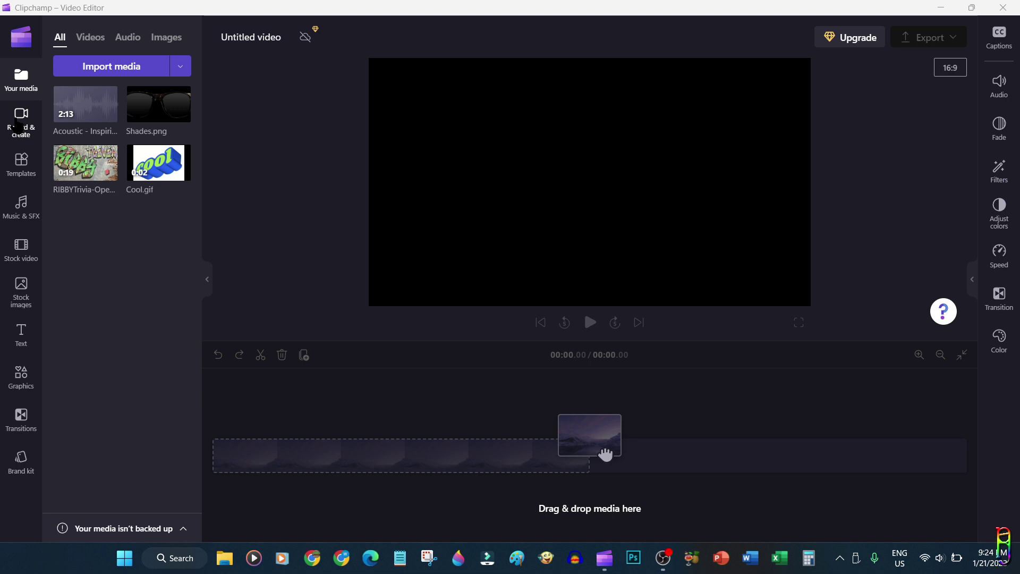
Start a Record & create Screen recording, sharing the Entire Screen
left_click(18, 126)
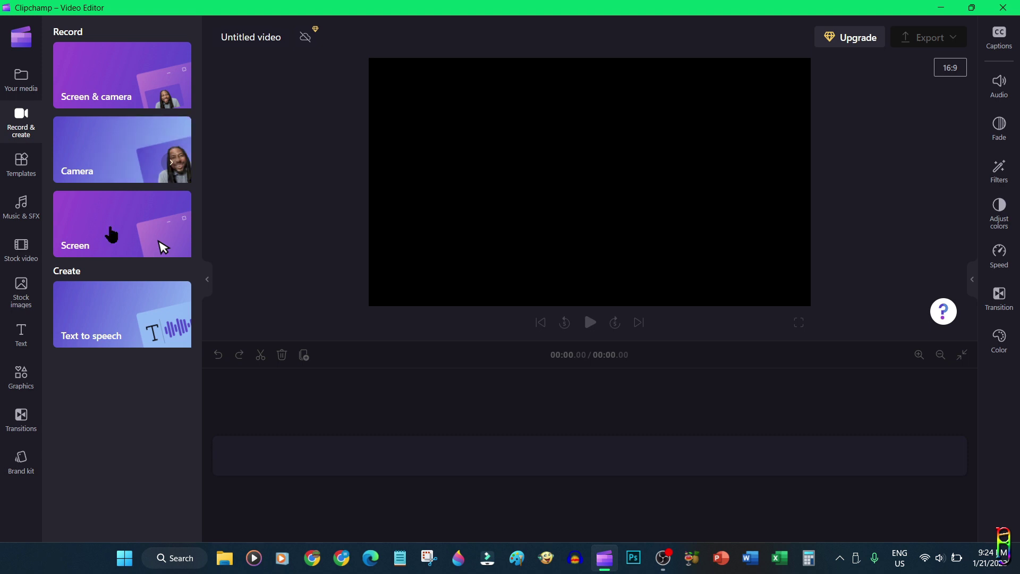
left_click(140, 230)
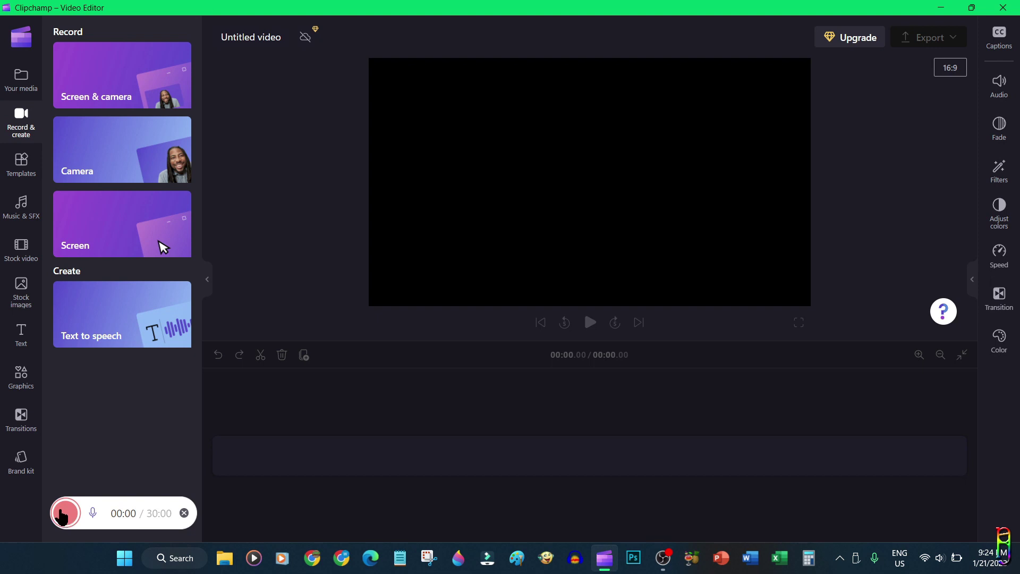
left_click(62, 513)
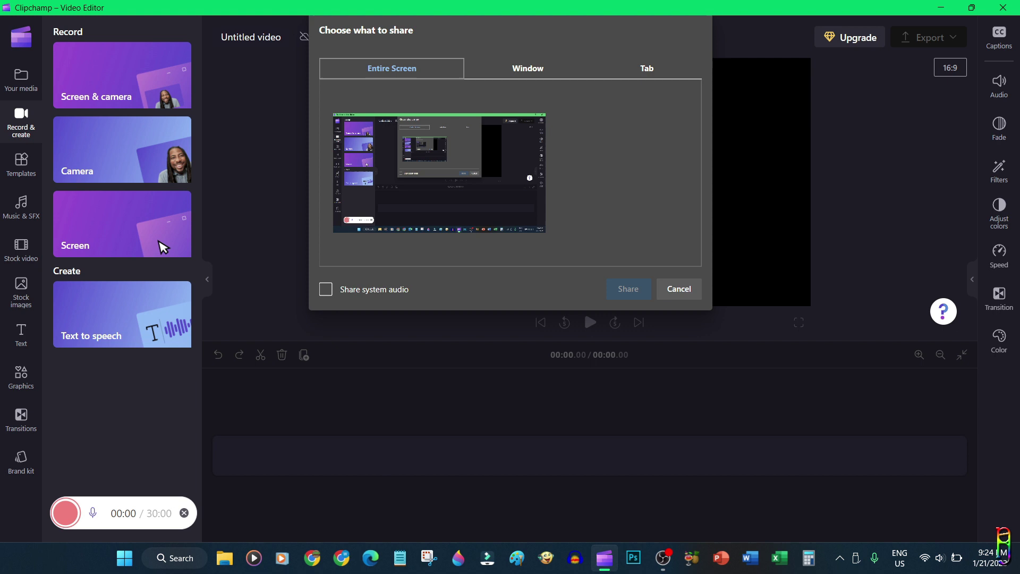
left_click(534, 69)
left_click(652, 69)
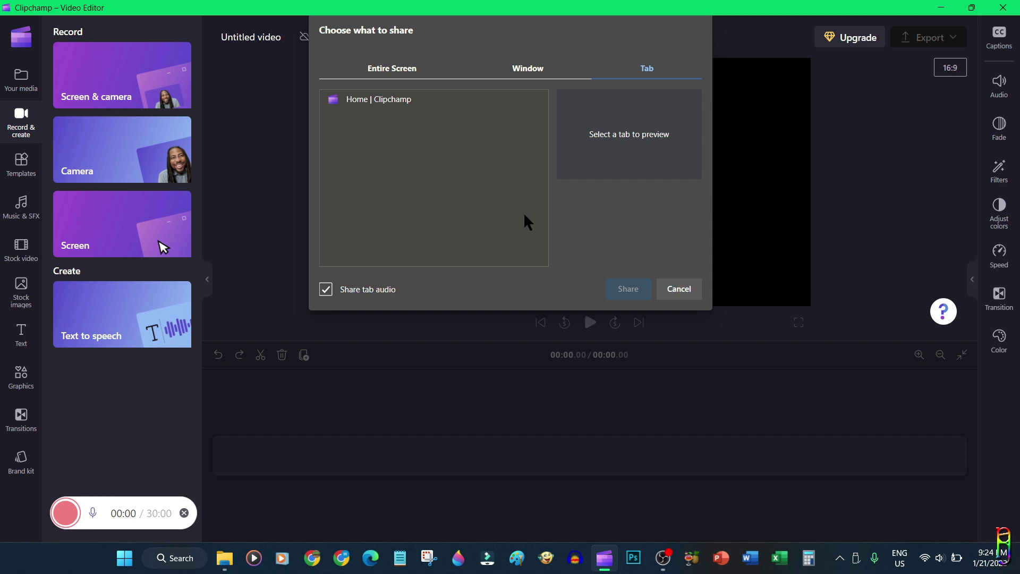
left_click(523, 66)
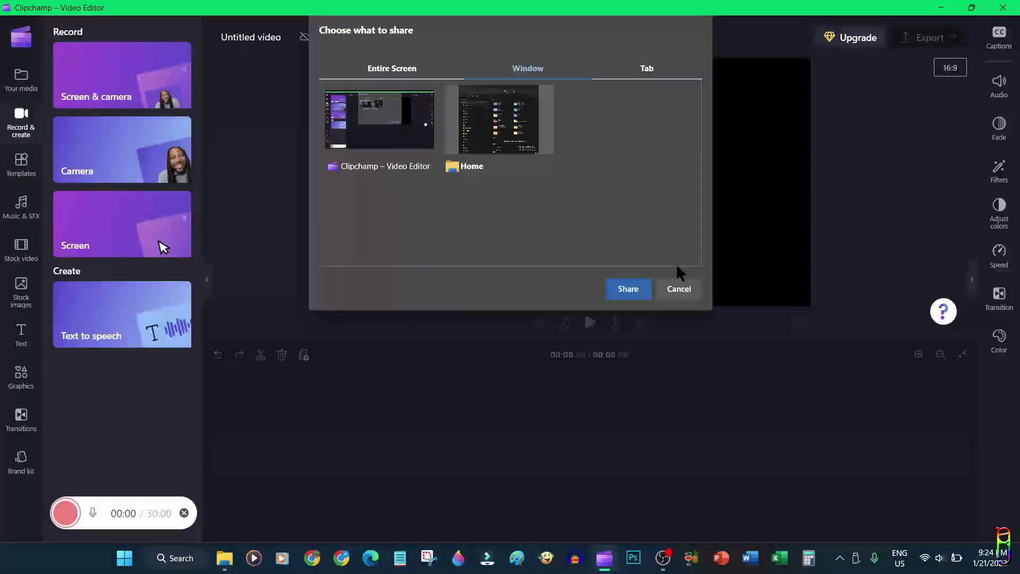
left_click(385, 75)
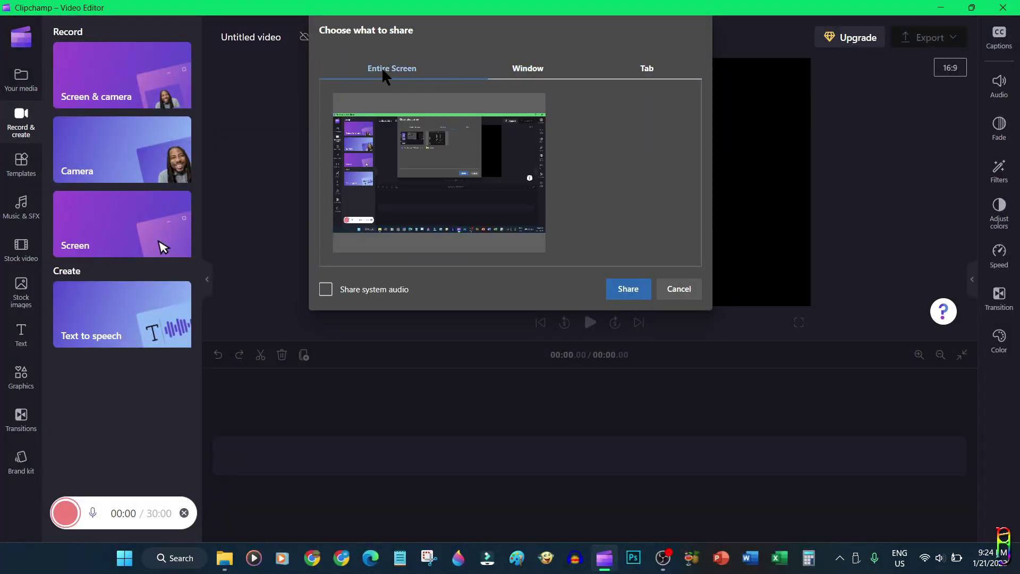
left_click(628, 289)
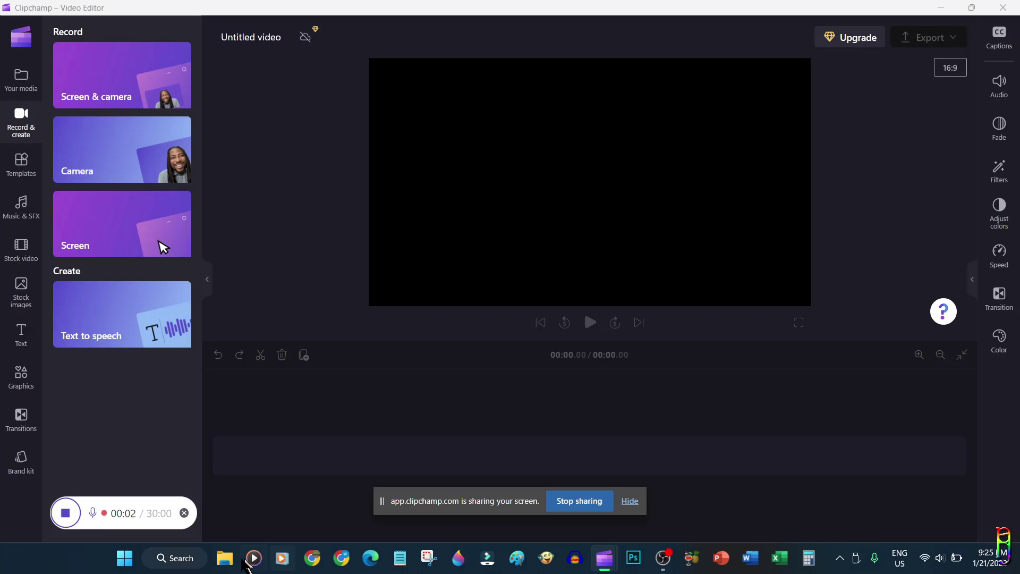
Capture File Explorer opening, maximising and closing, then stop the recording at about 00:09
left_click(224, 558)
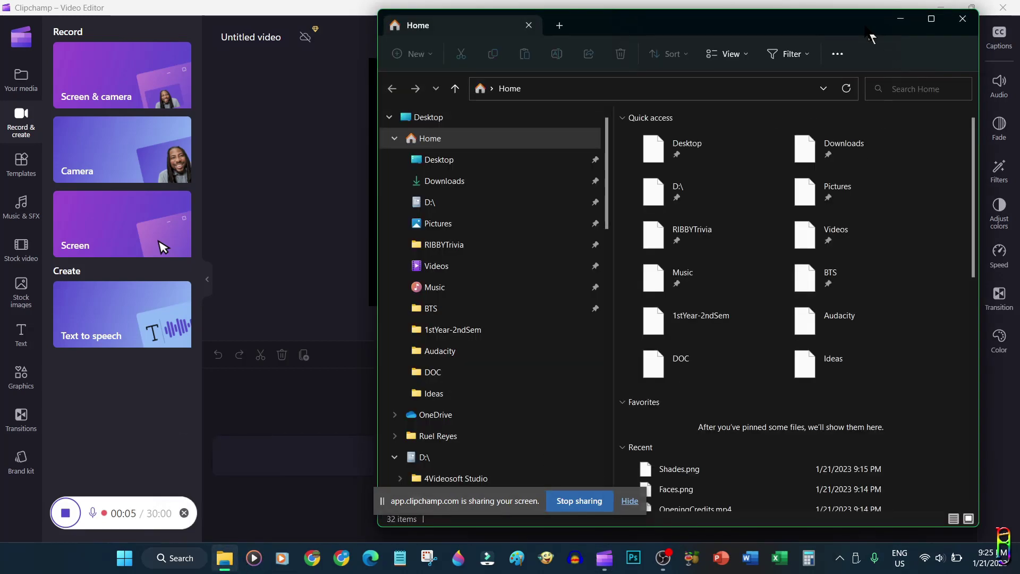
left_click(931, 19)
left_click(1006, 8)
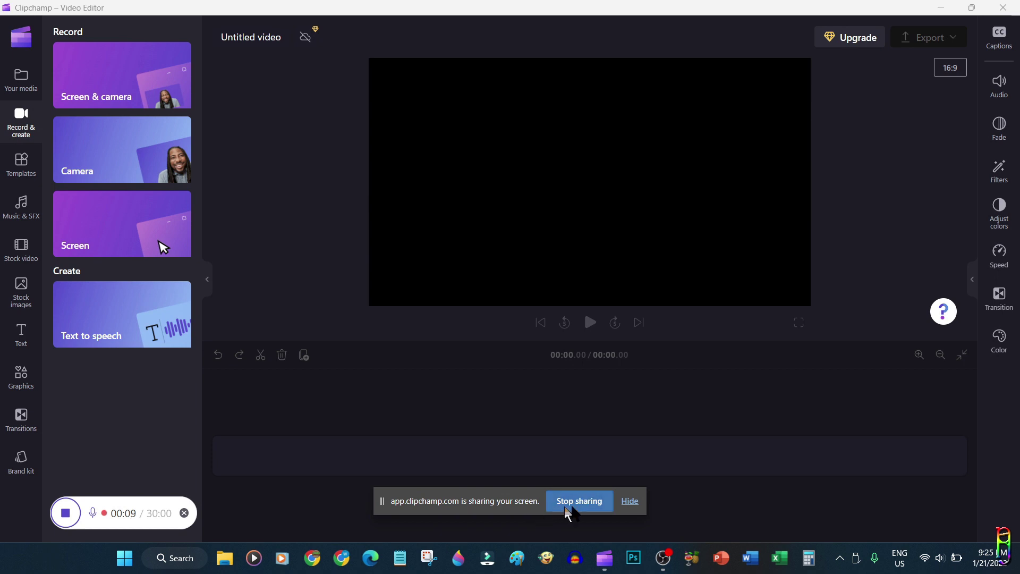
left_click(581, 505)
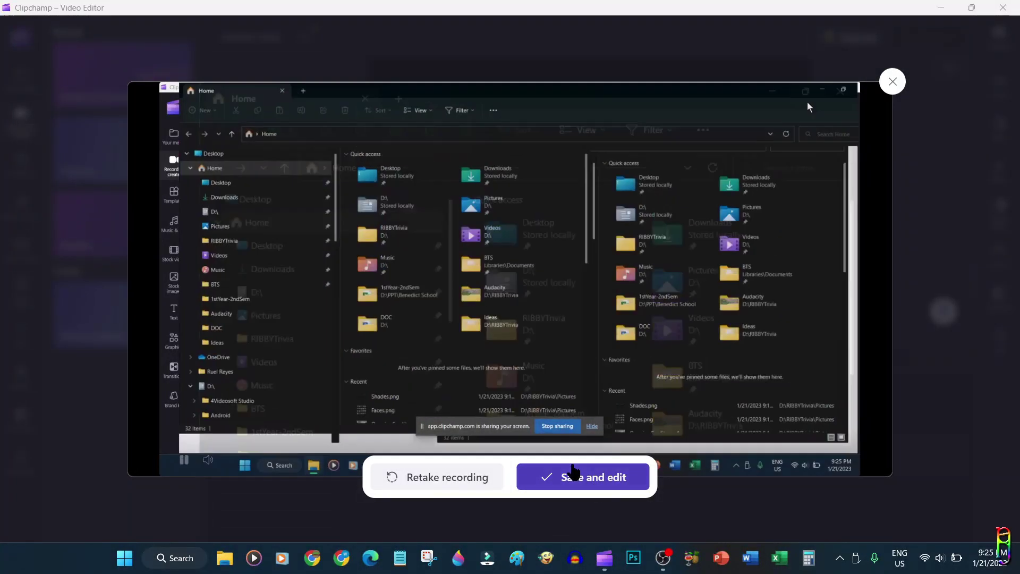
Save the 0:10 recording to media, then delete its clip from the timeline
left_click(581, 476)
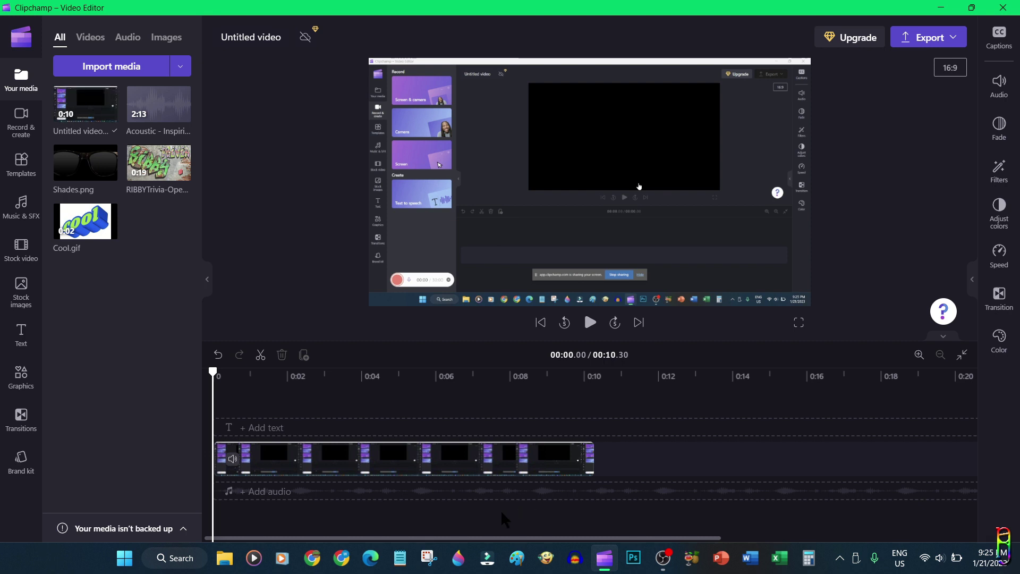
left_click(538, 473)
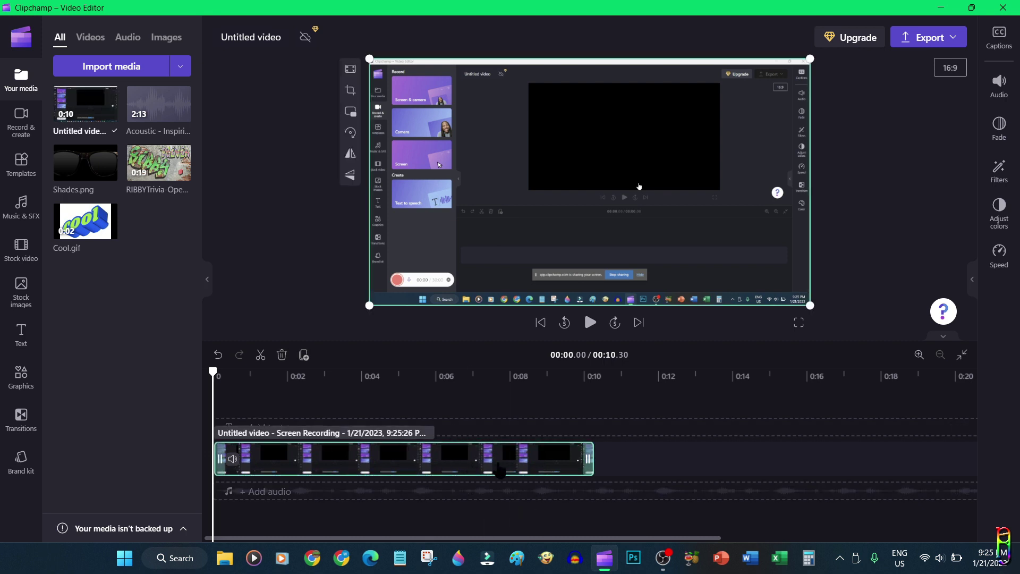
key("Delete")
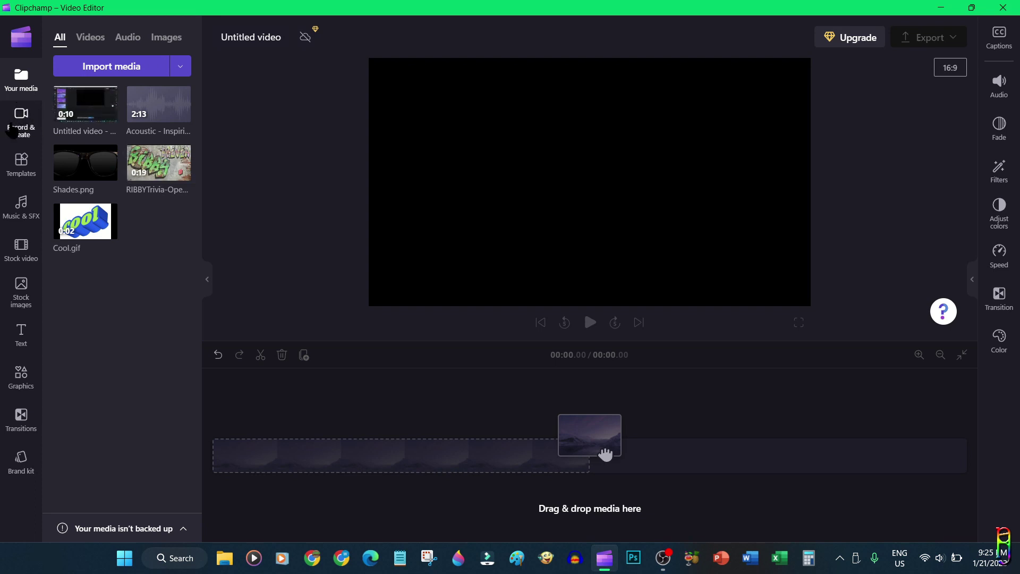
Start a text-to-speech voiceover and set its language to English (Philippines)
left_click(20, 131)
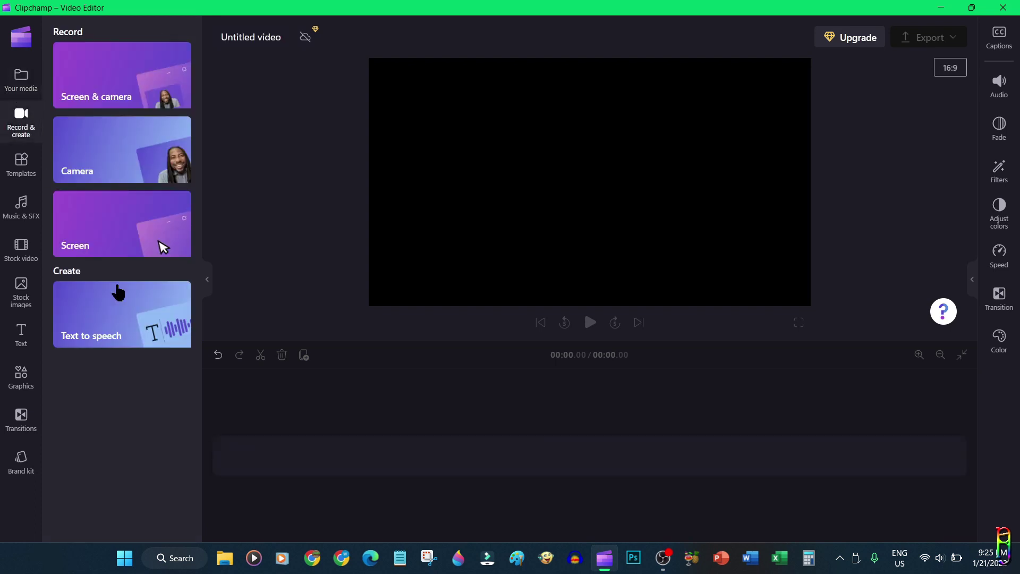
left_click(99, 330)
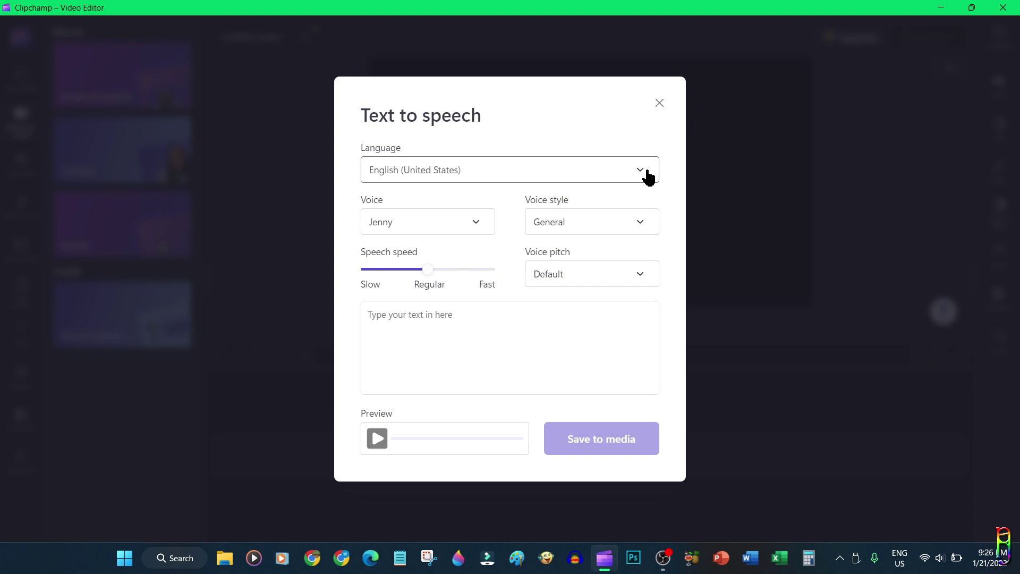
left_click(647, 176)
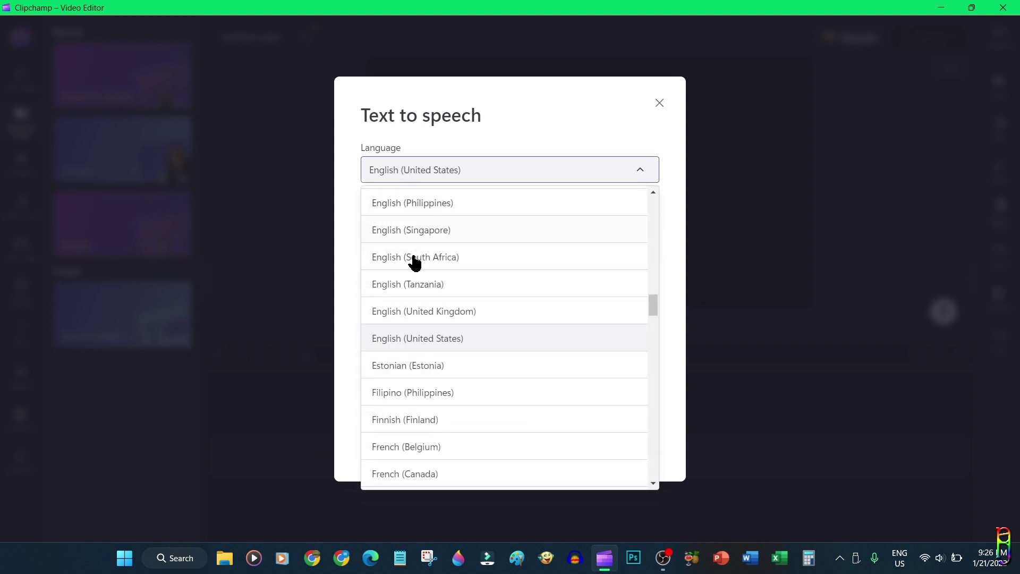
scroll(482, 357, "down", 5)
scroll(499, 420, "up", 5)
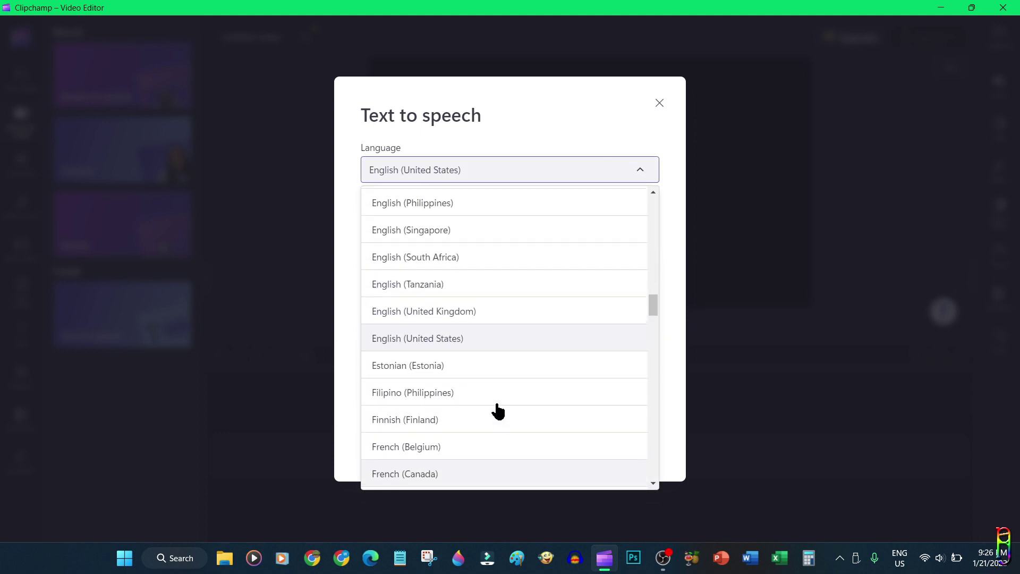
scroll(495, 282, "up", 3)
scroll(497, 271, "down", 6)
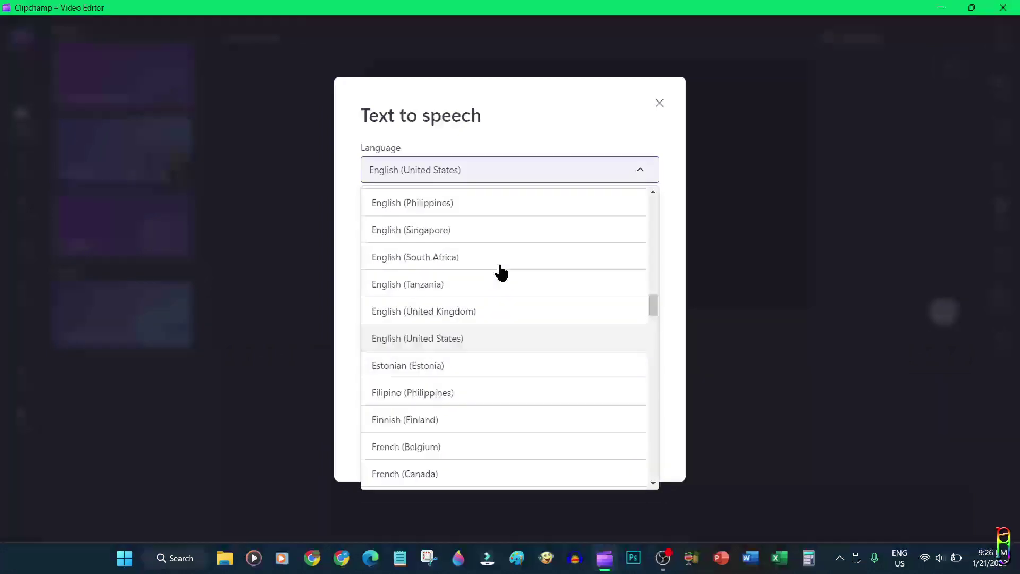
scroll(532, 347, "up", 5)
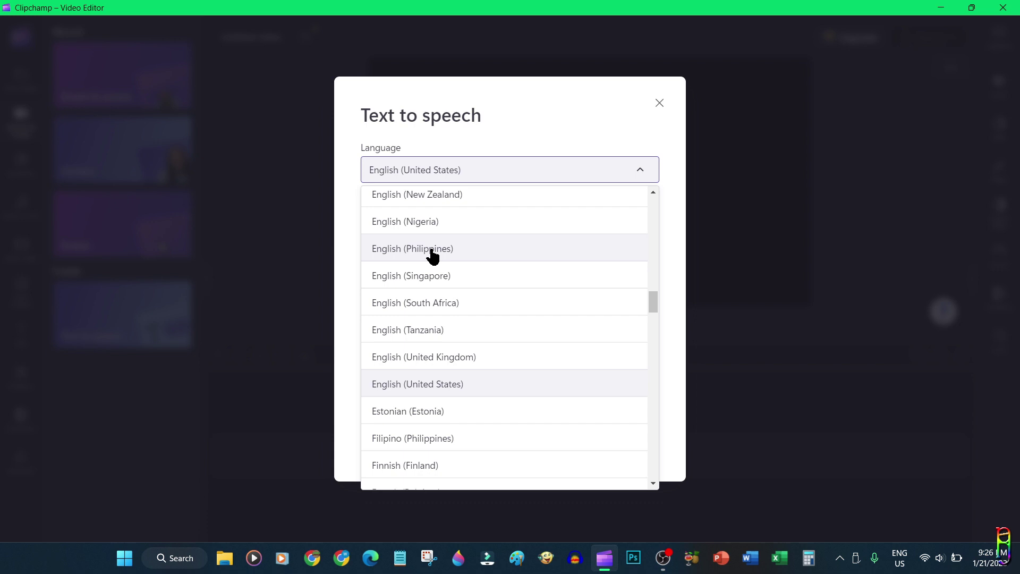
left_click(433, 255)
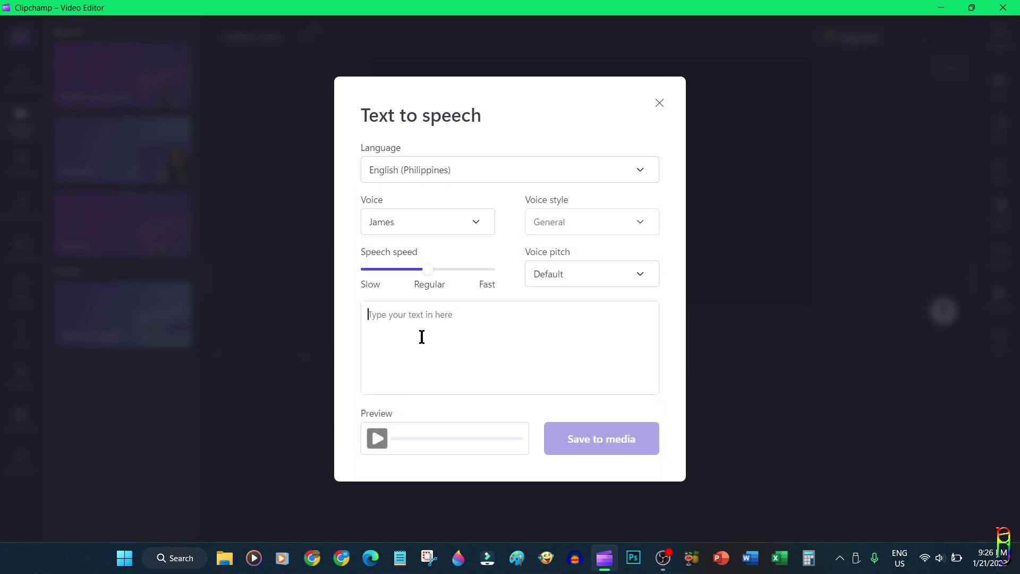
Enter 'Be cool and subscribe to RIBBY Trivia channel now!', choose voice Rosa, preview, and save to media
type("Be cool and subscribe to RIBBY Trivia channel now!")
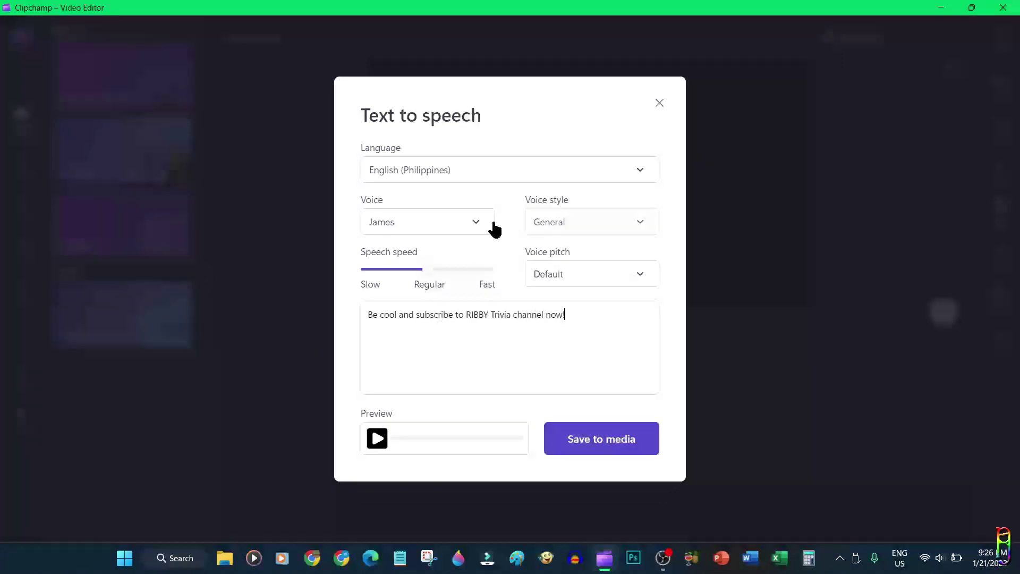
left_click(475, 231)
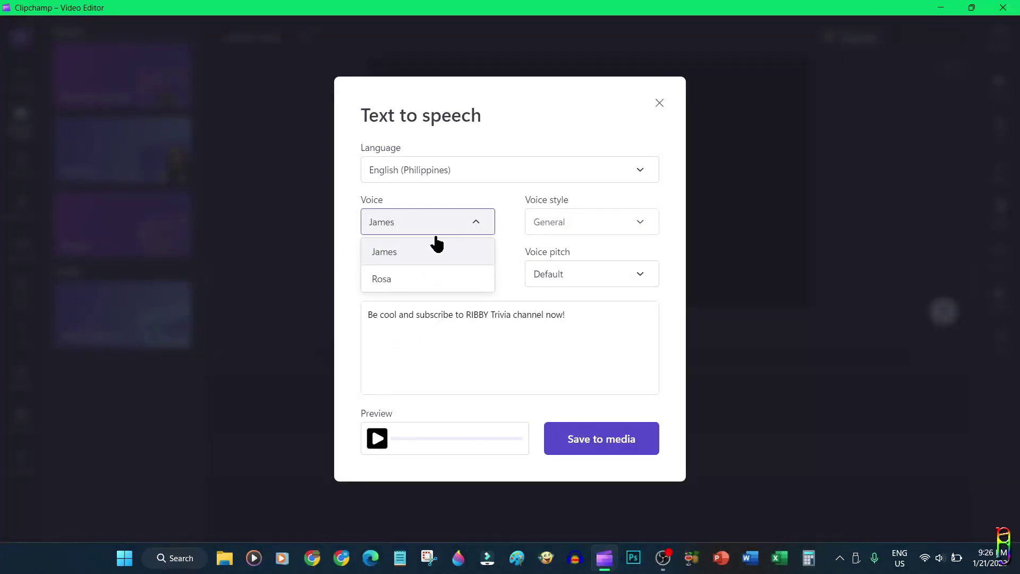
left_click(406, 281)
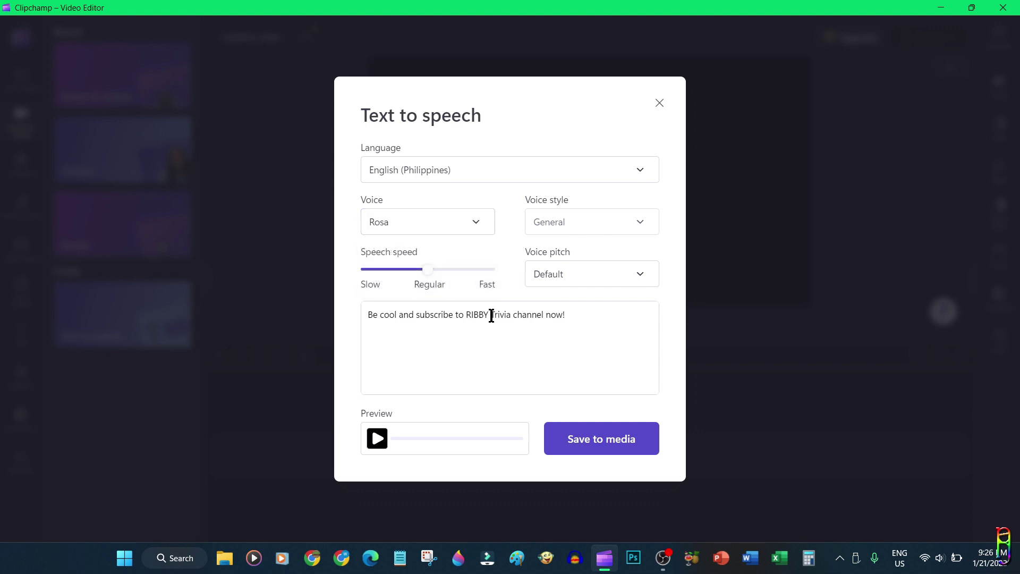
left_click(642, 276)
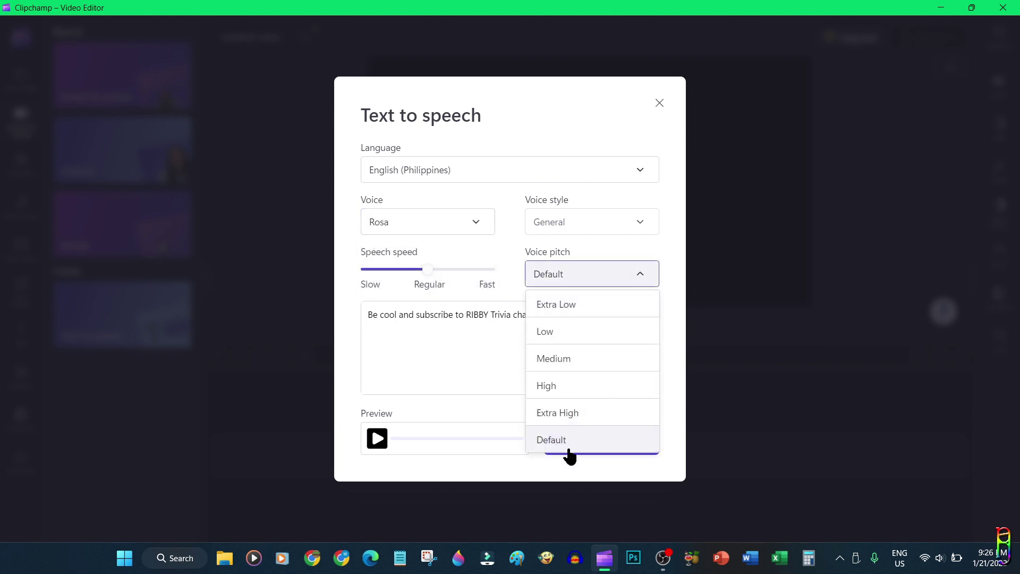
left_click(645, 222)
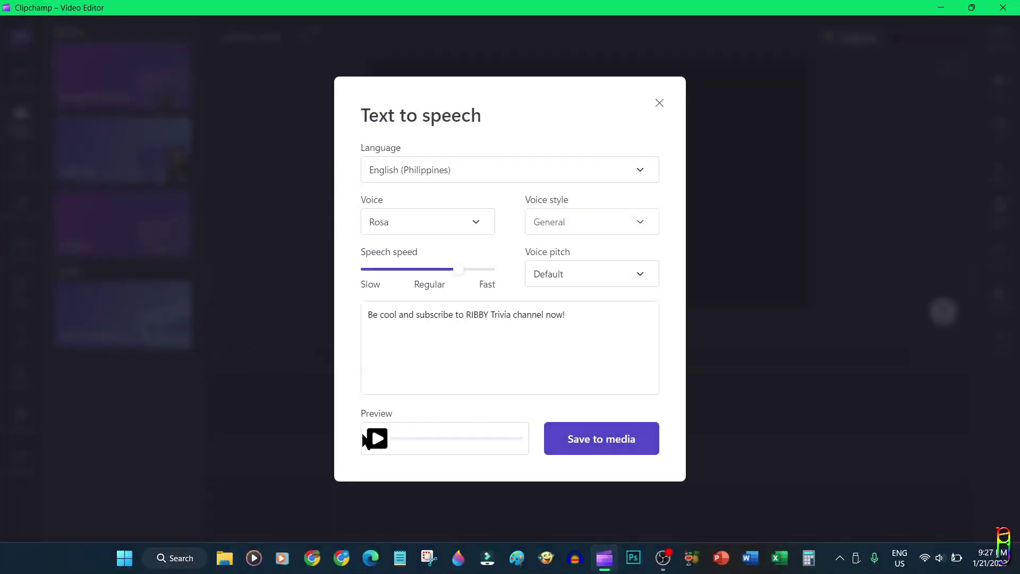
left_click(378, 439)
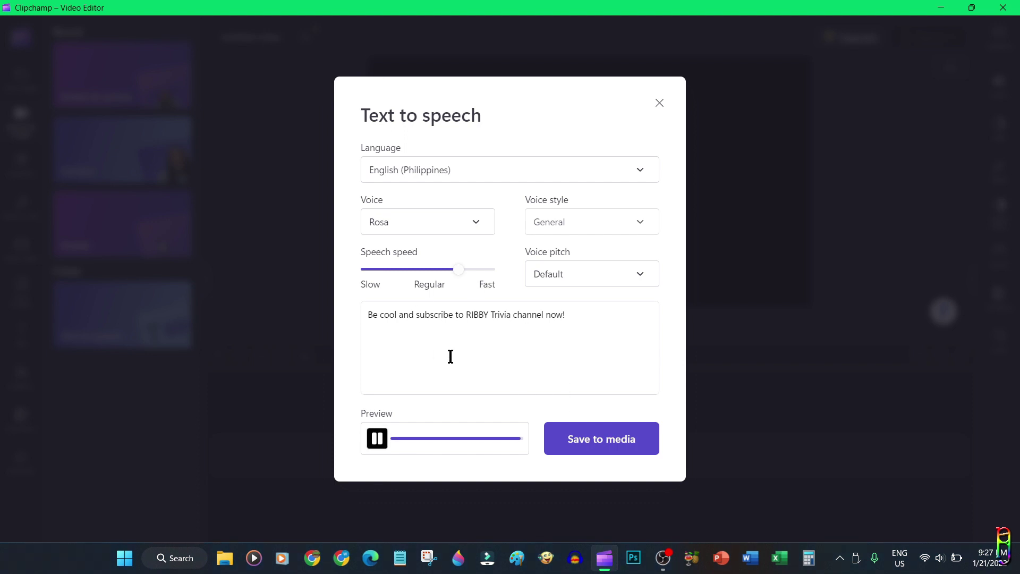
left_click(593, 441)
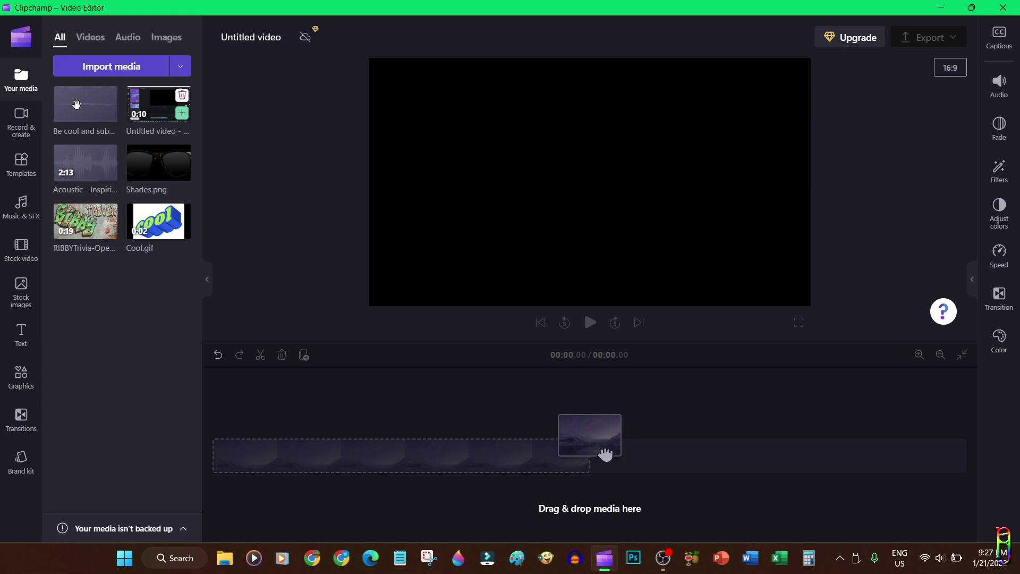
Put the screen recording first on the timeline, then RIBBYTrivia-OpeningCredit.mp4 after it, and select the recording
mouse_move(75, 106)
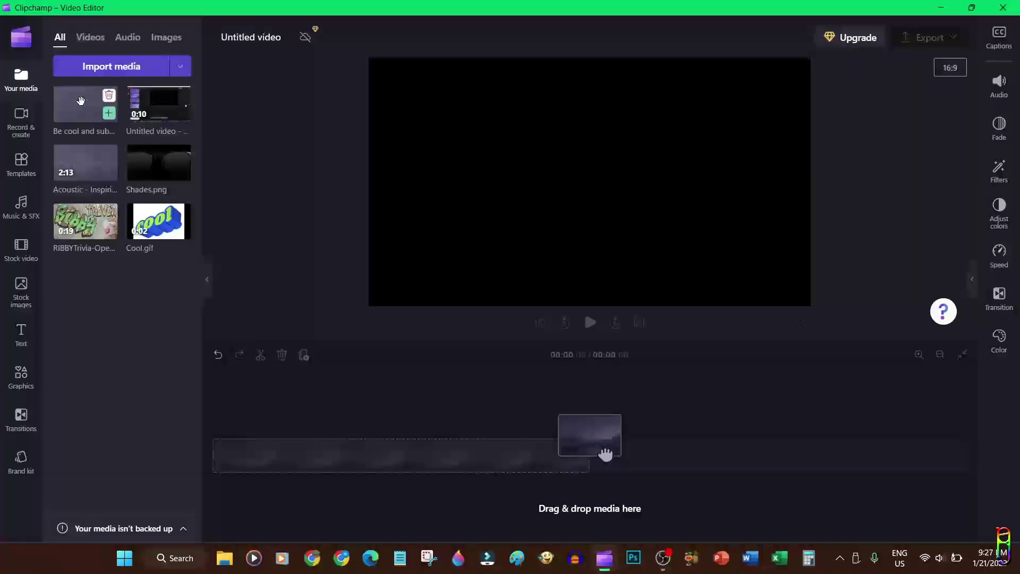
left_click_drag(154, 103, 276, 457)
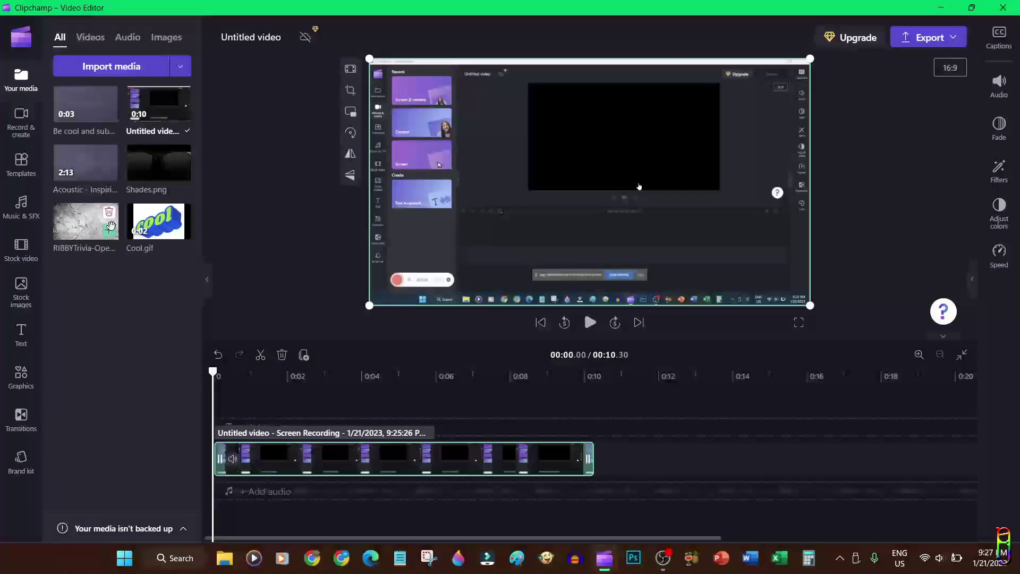
left_click_drag(84, 226, 646, 463)
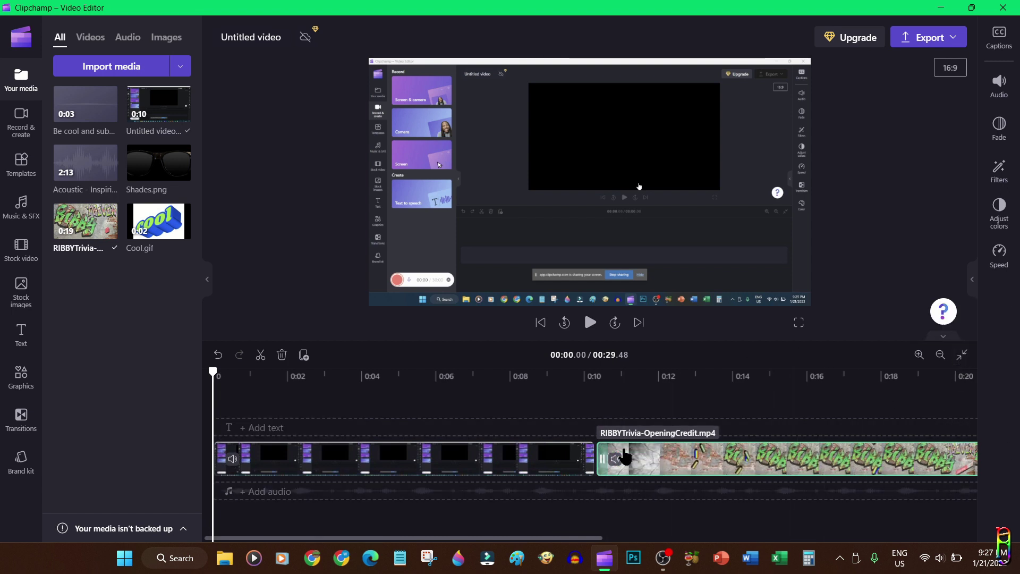
left_click(432, 455)
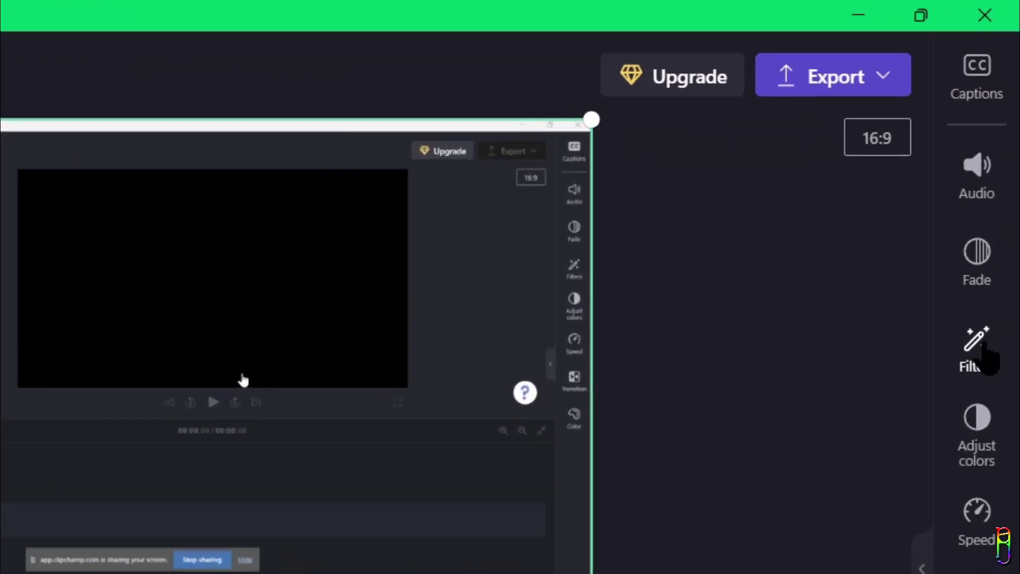
Try the Blur fill filter on the screen recording, revert it to Unfiltered, then open Captions
left_click(981, 351)
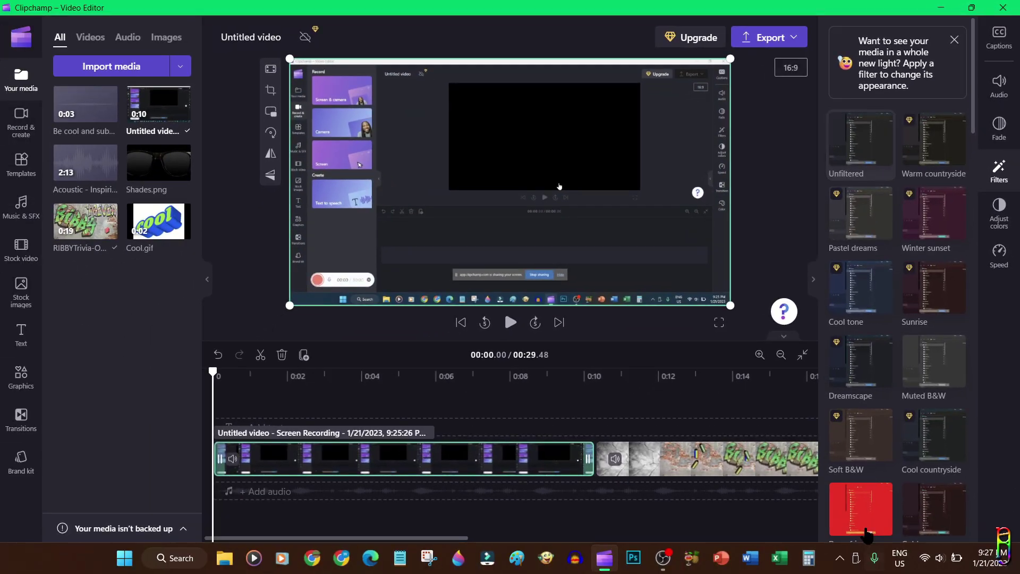
scroll(944, 514, "down", 10)
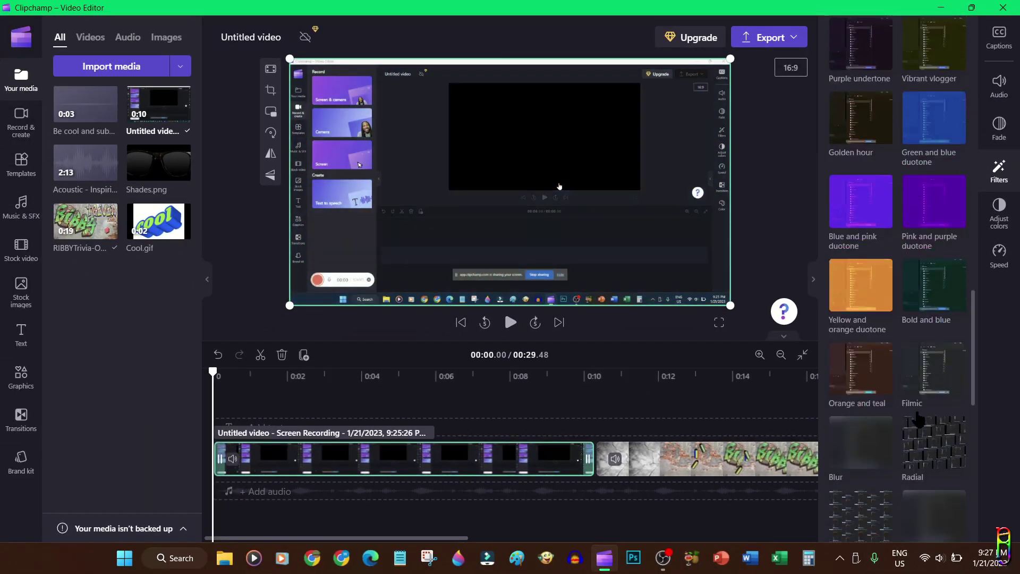
scroll(927, 409, "down", 5)
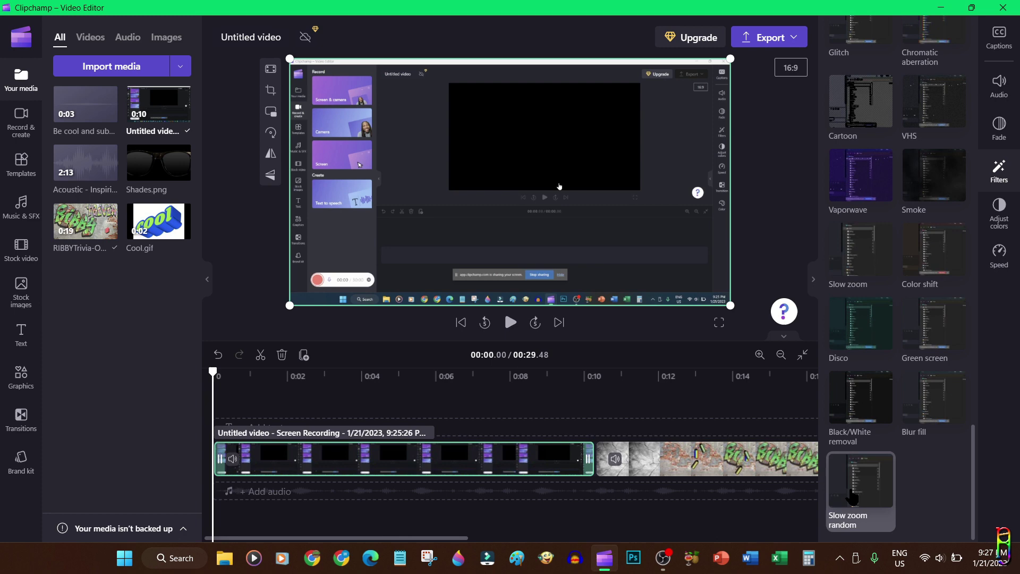
left_click(927, 409)
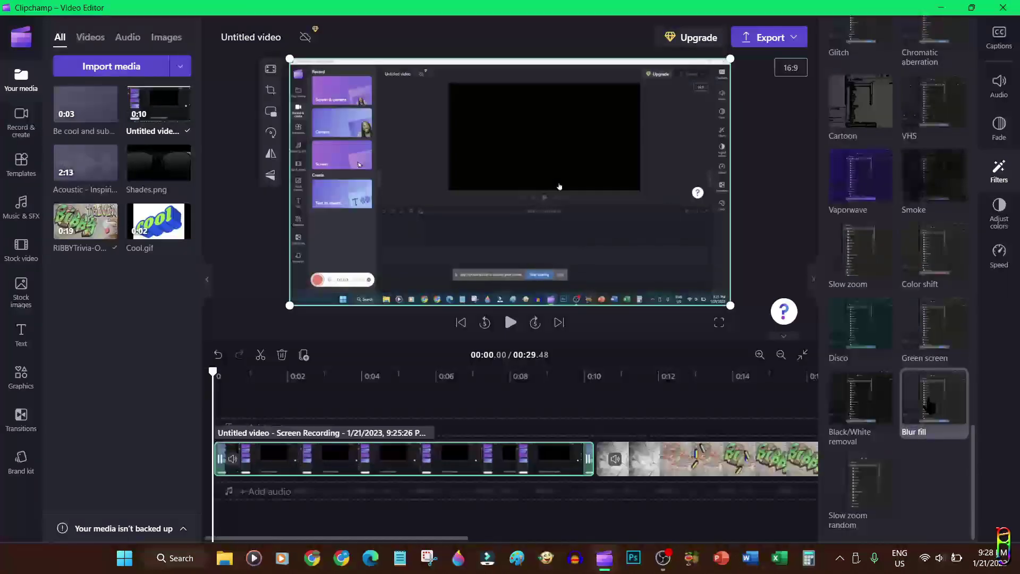
left_click_drag(972, 488, 973, 82)
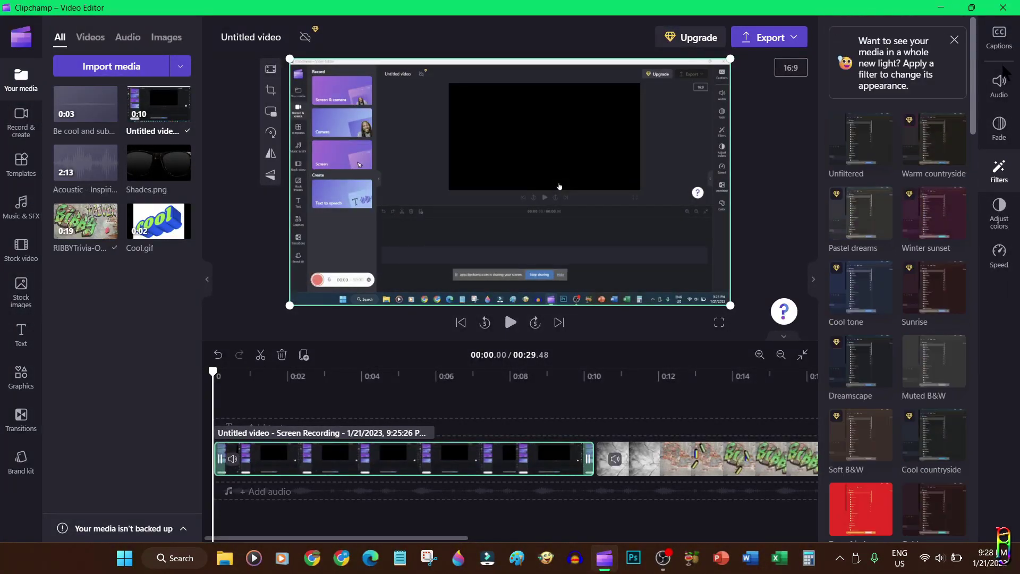
left_click(861, 144)
left_click(955, 41)
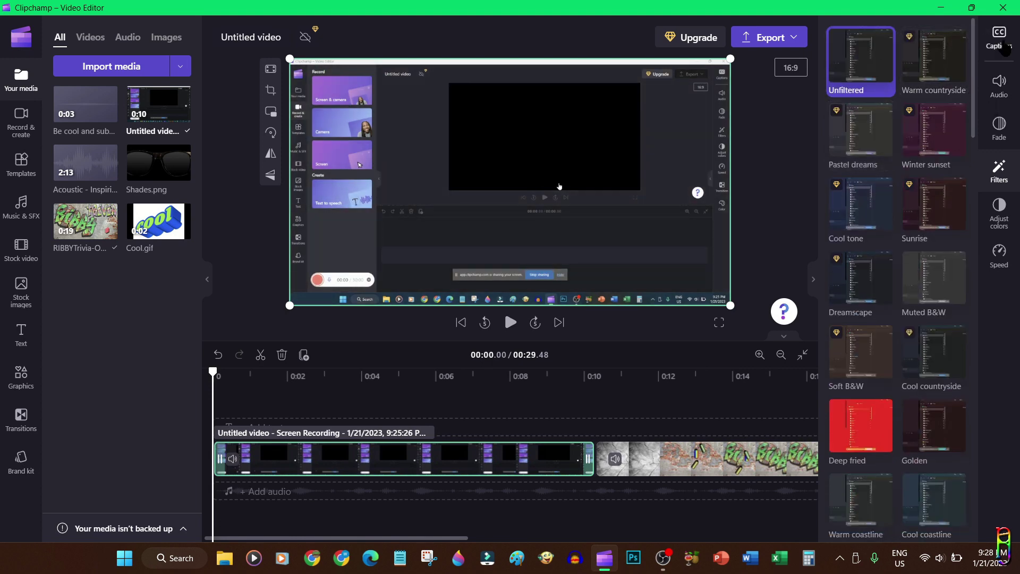
left_click(1005, 48)
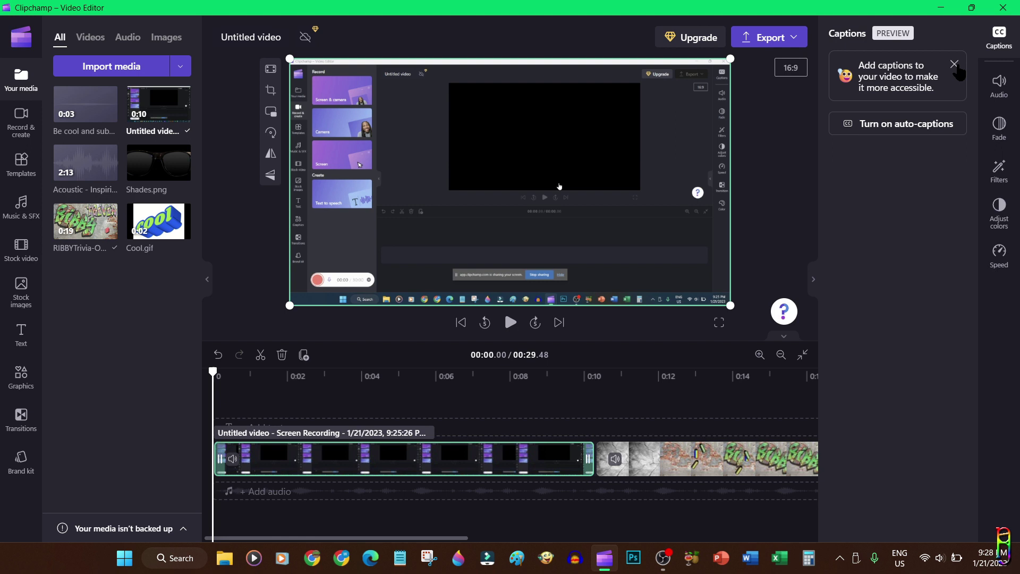
Place the 'Be cool and subscribe' voice clip at the timeline start and generate English auto-captions
left_click(955, 64)
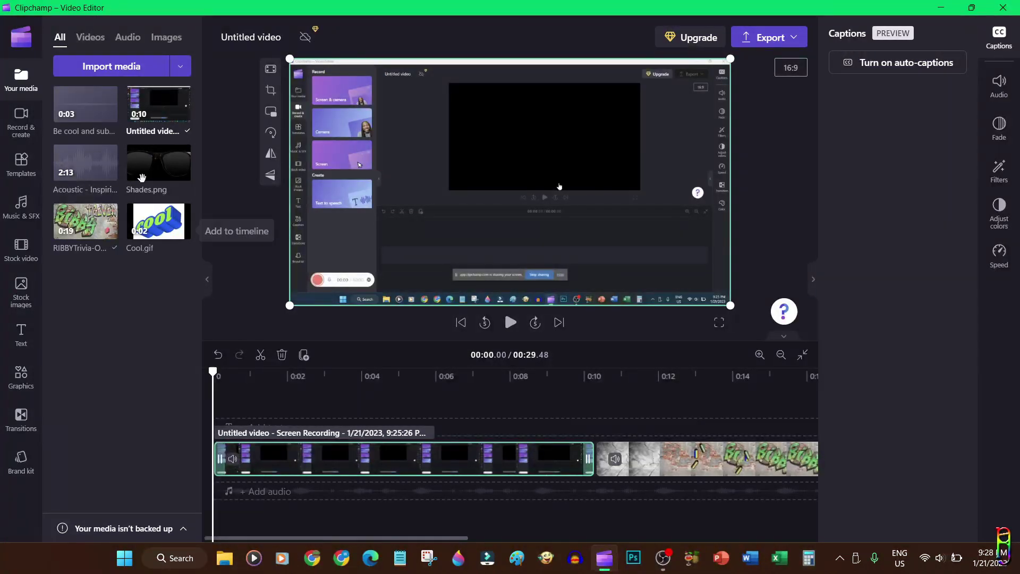
left_click_drag(85, 106, 238, 501)
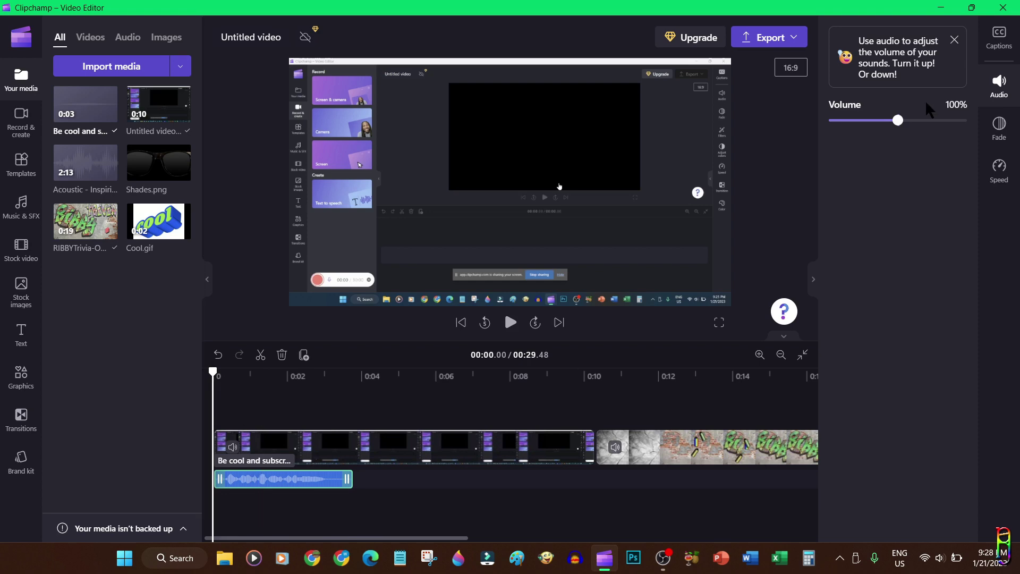
left_click(999, 37)
left_click(904, 62)
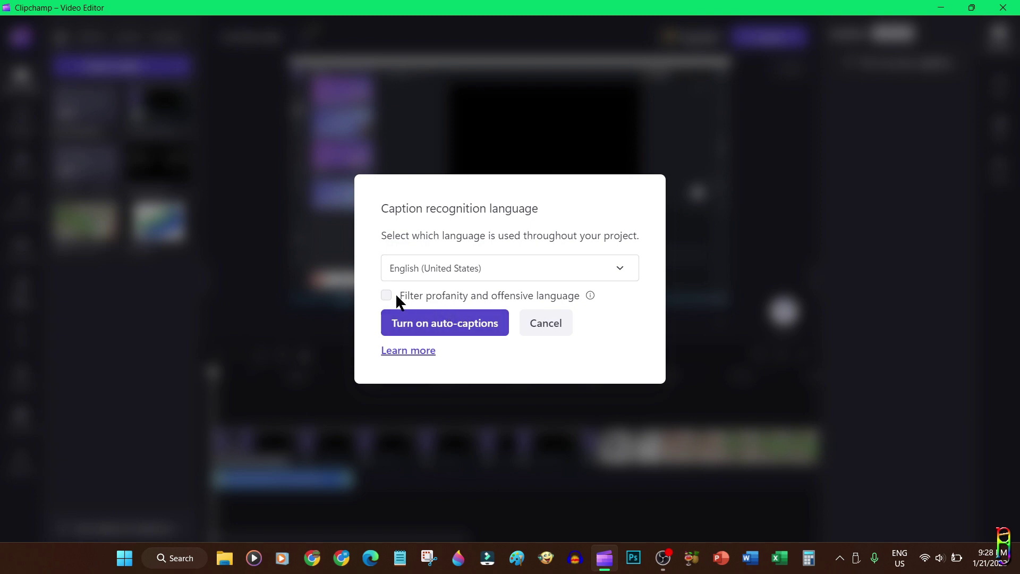
left_click(449, 324)
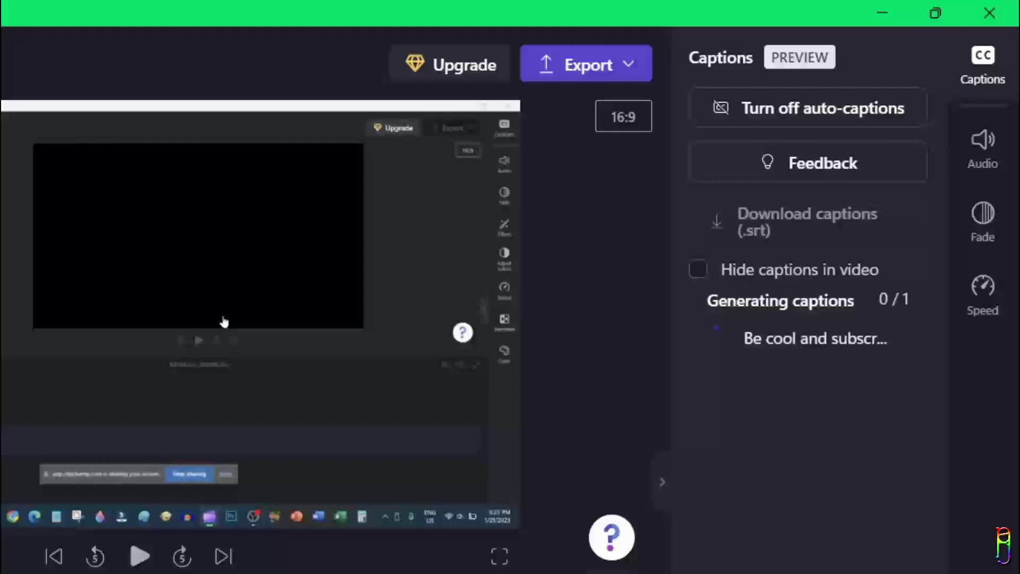
Check the transcribed captions around 0:01.60 during playback, then turn auto-captions off
key("space")
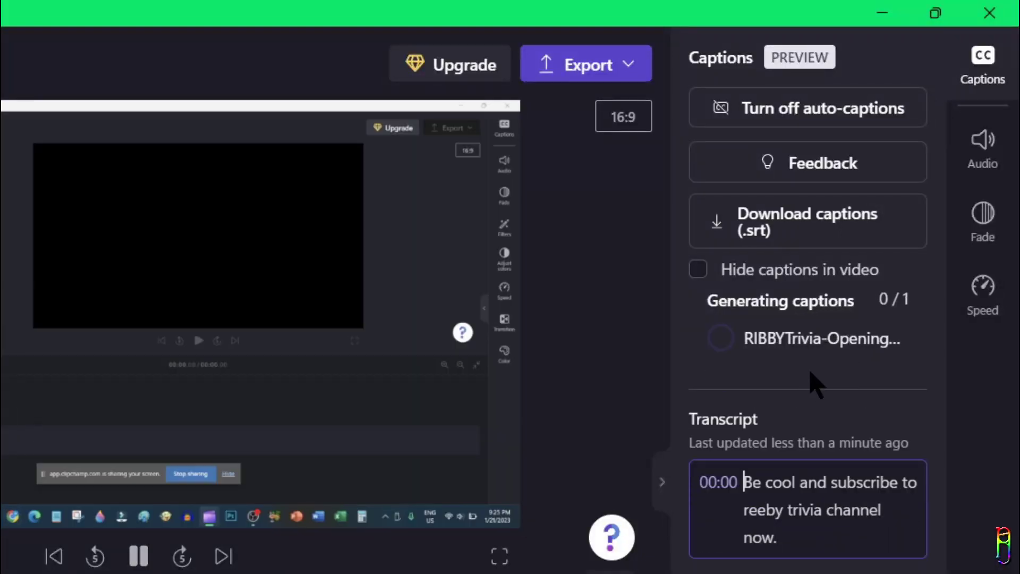
key("space")
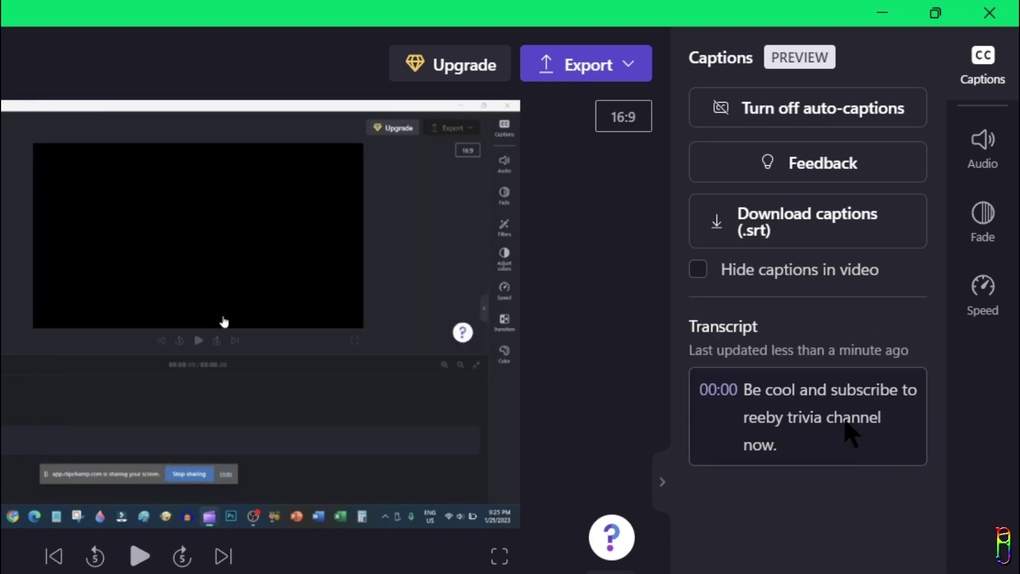
left_click(805, 417)
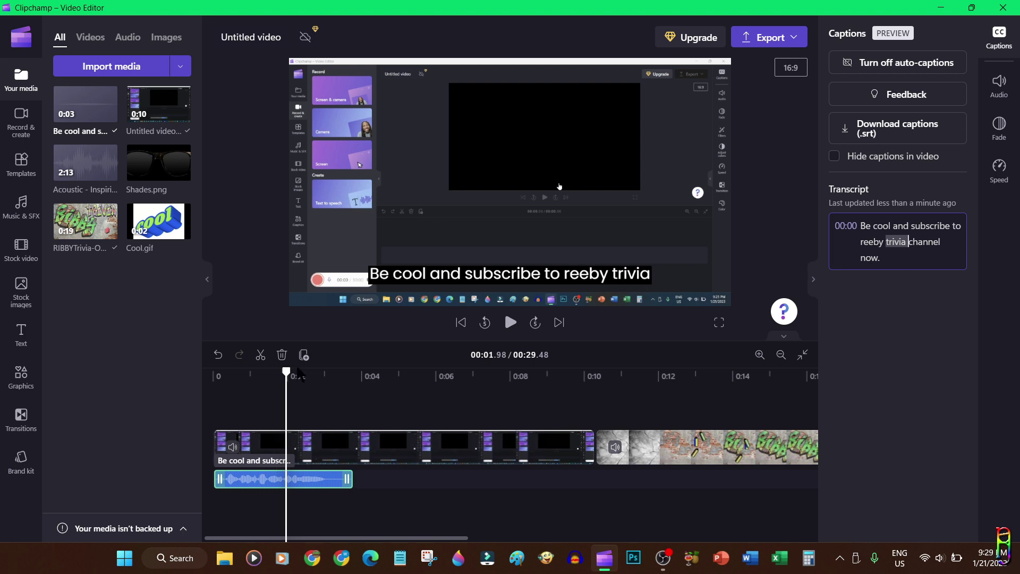
left_click_drag(300, 374, 356, 374)
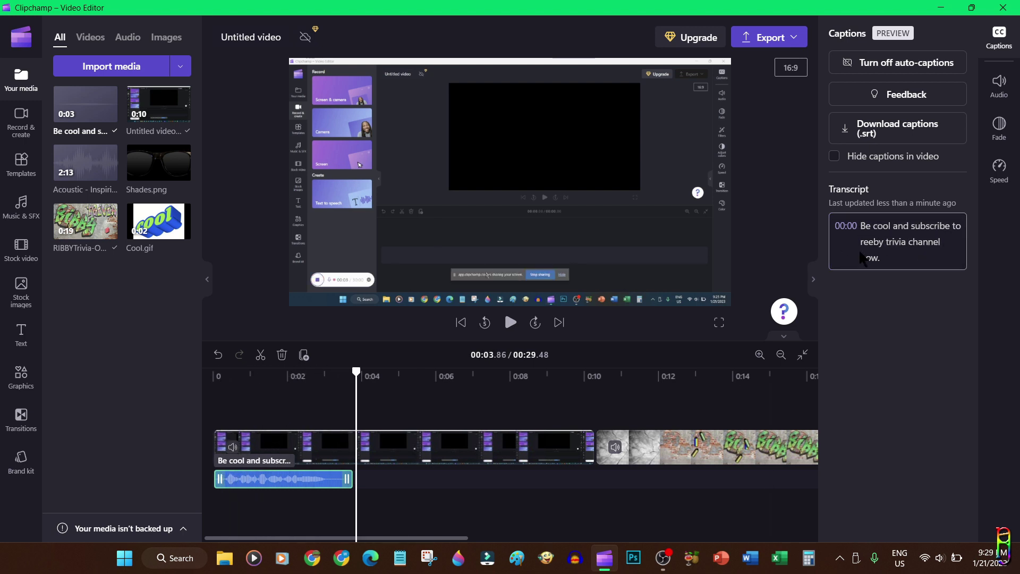
left_click(272, 374)
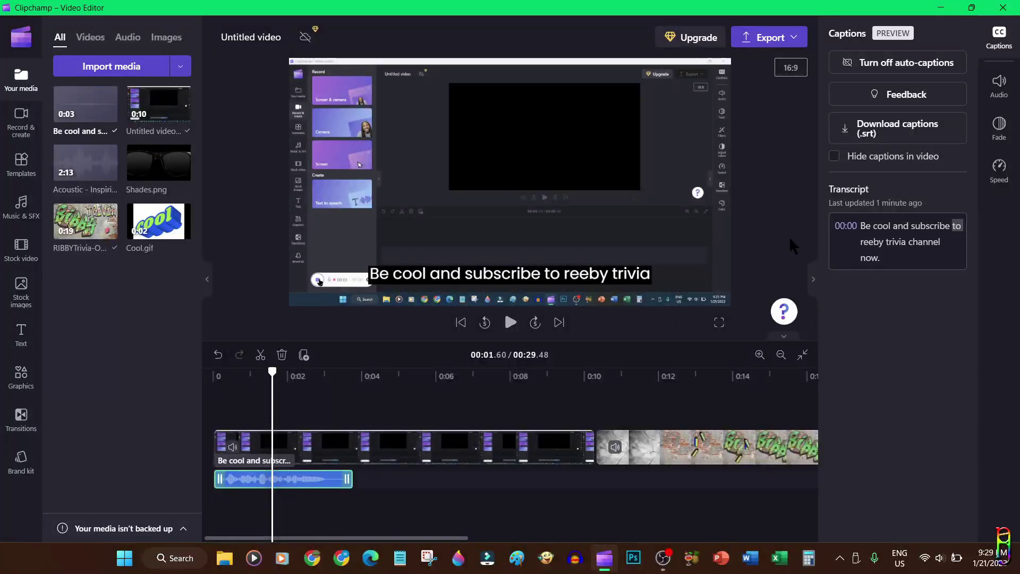
left_click(898, 62)
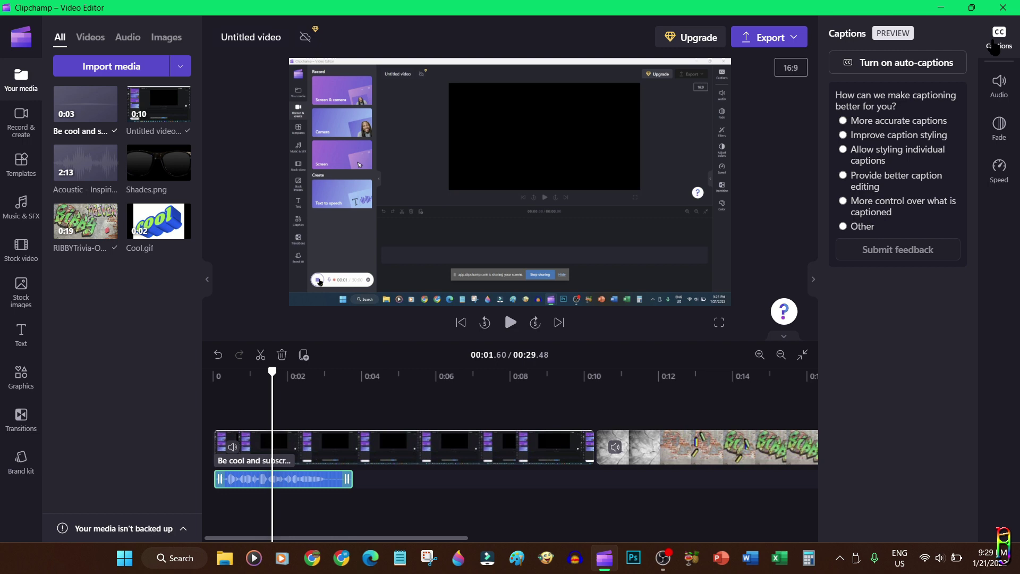
Set the subscribe voice clip's volume to 200%
left_click(1000, 85)
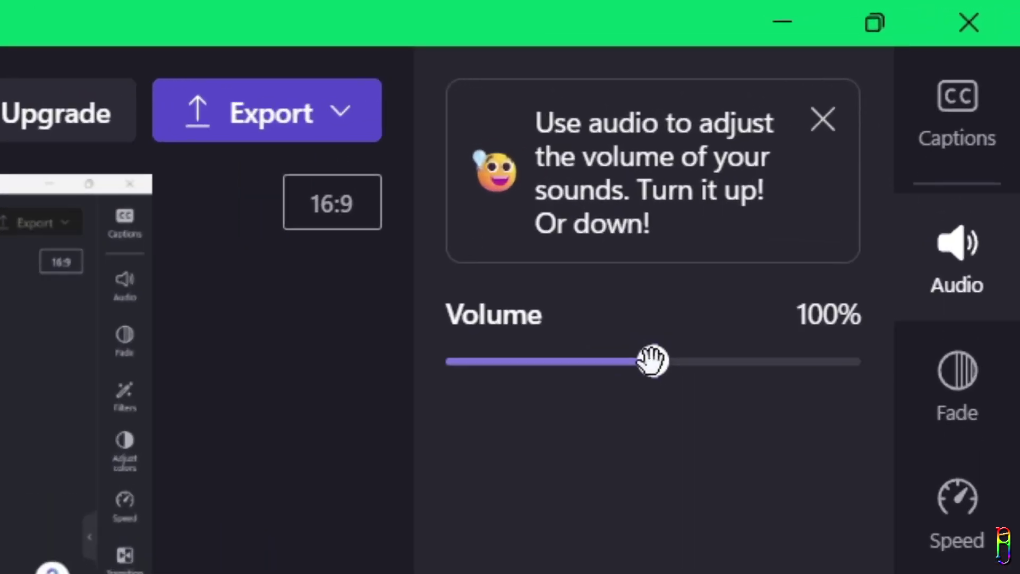
left_click_drag(881, 137, 973, 138)
left_click_drag(878, 406, 507, 400)
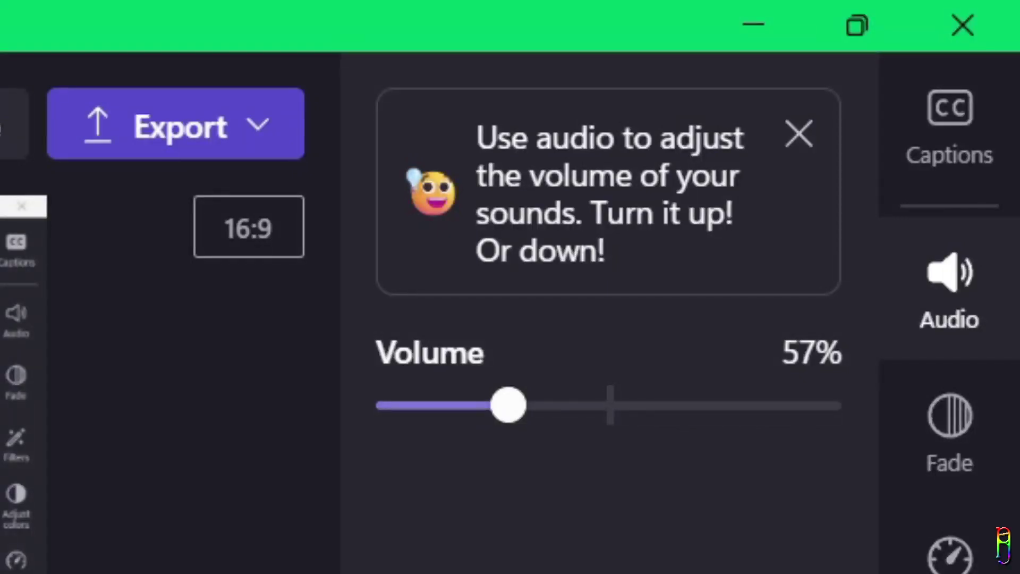
left_click_drag(506, 405, 1015, 405)
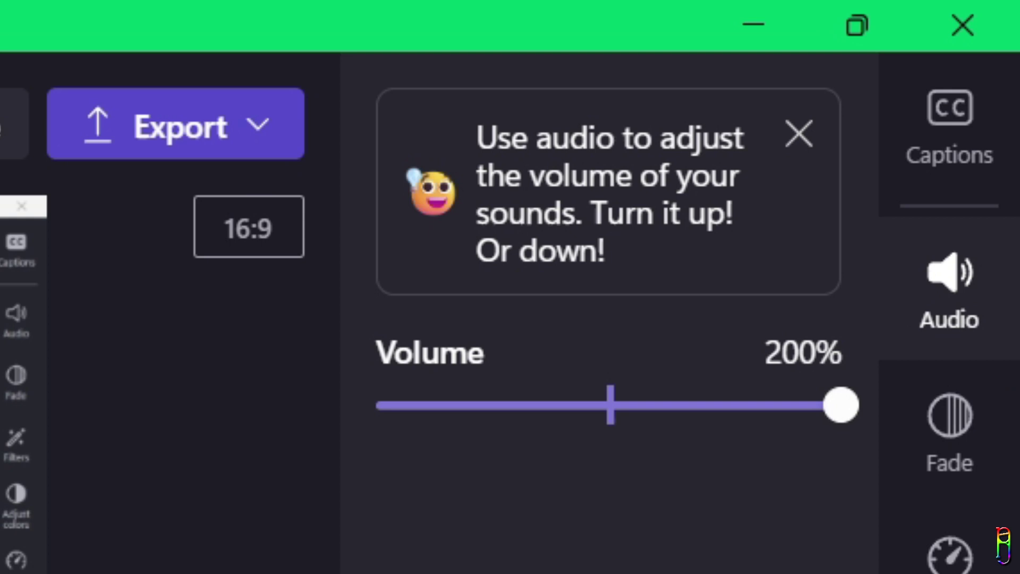
Give the voice clip a fade-in of about 1.2 seconds
left_click(956, 423)
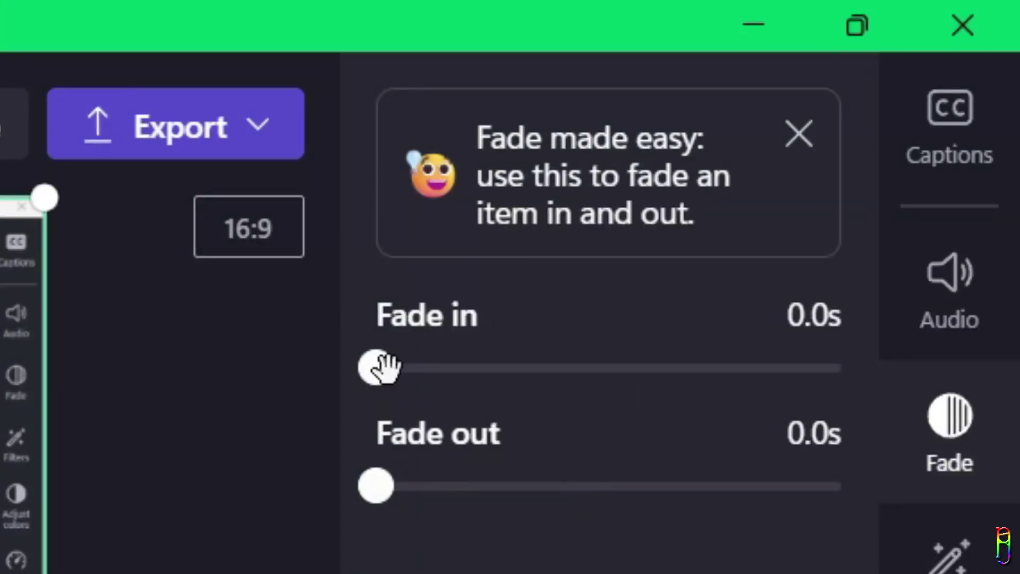
left_click_drag(384, 367, 315, 380)
left_click(799, 134)
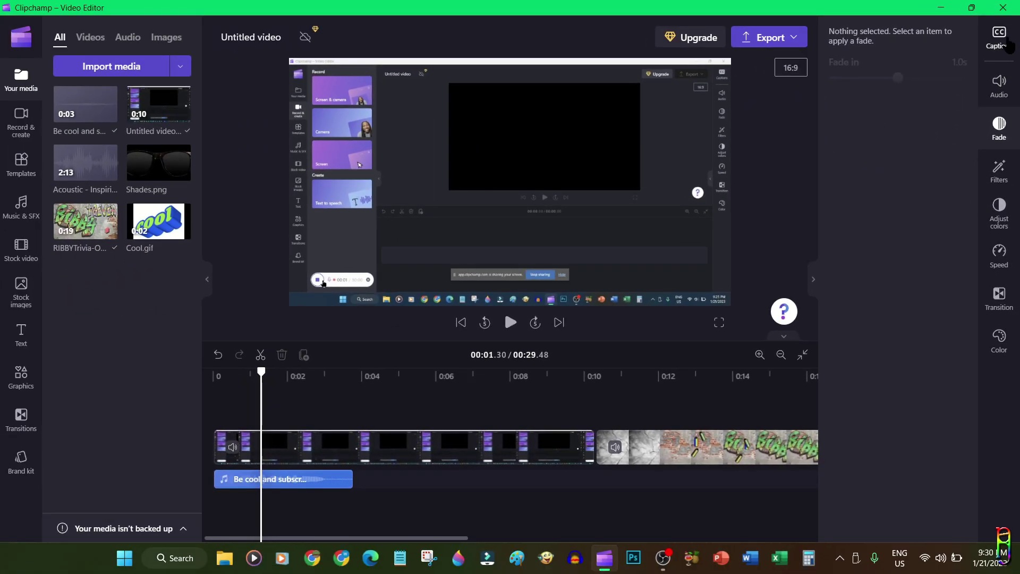
Play back the join near 0:09 between the screen recording and the RIBBYTrivia opening credit
left_click(1006, 152)
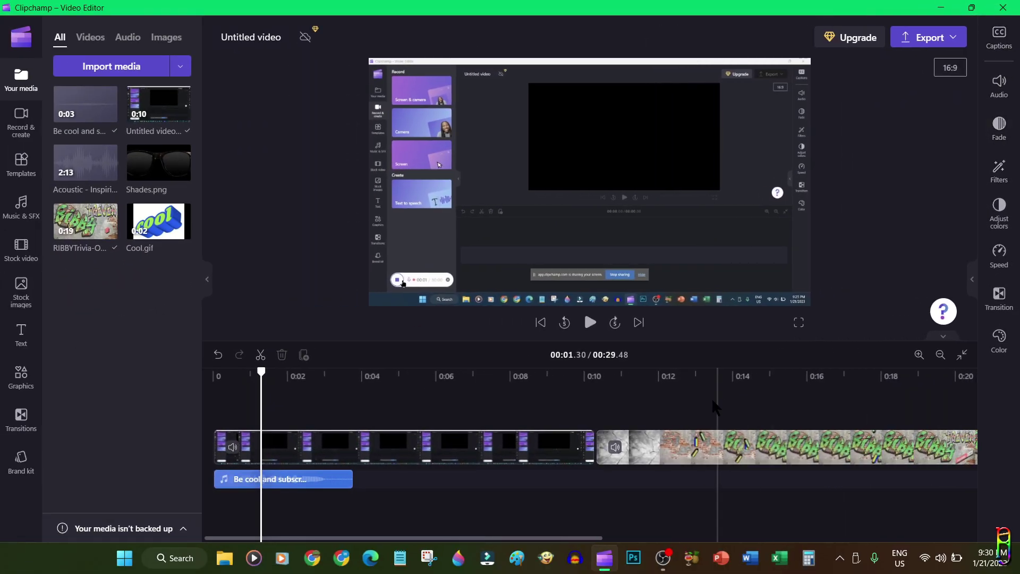
left_click(601, 449)
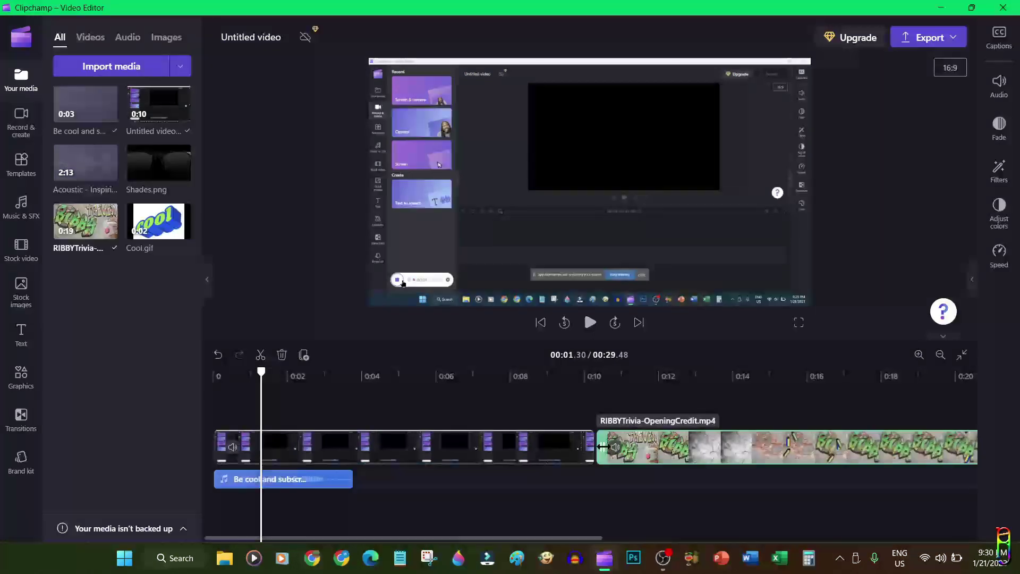
left_click(584, 379)
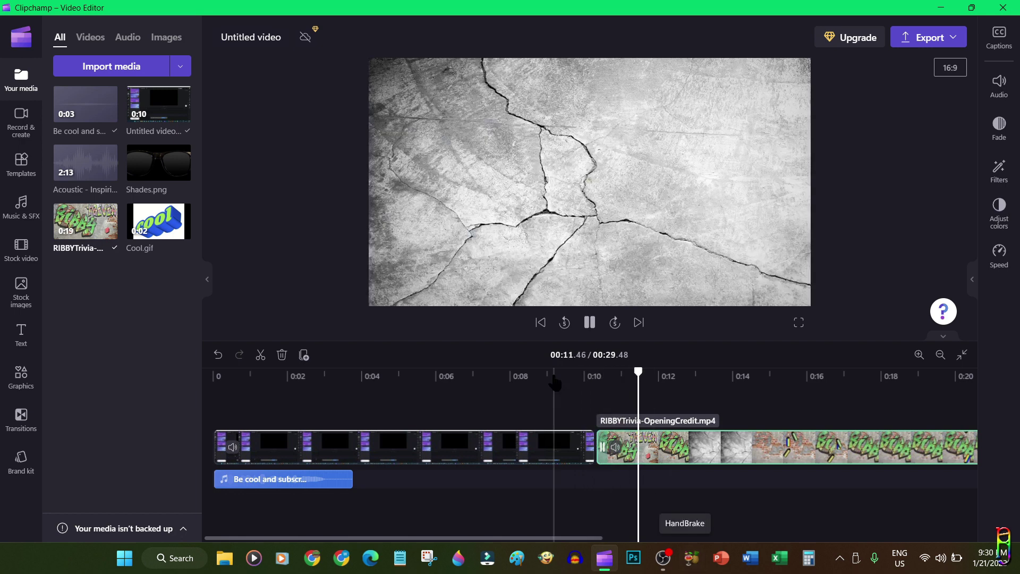
left_click(554, 378)
left_click(591, 323)
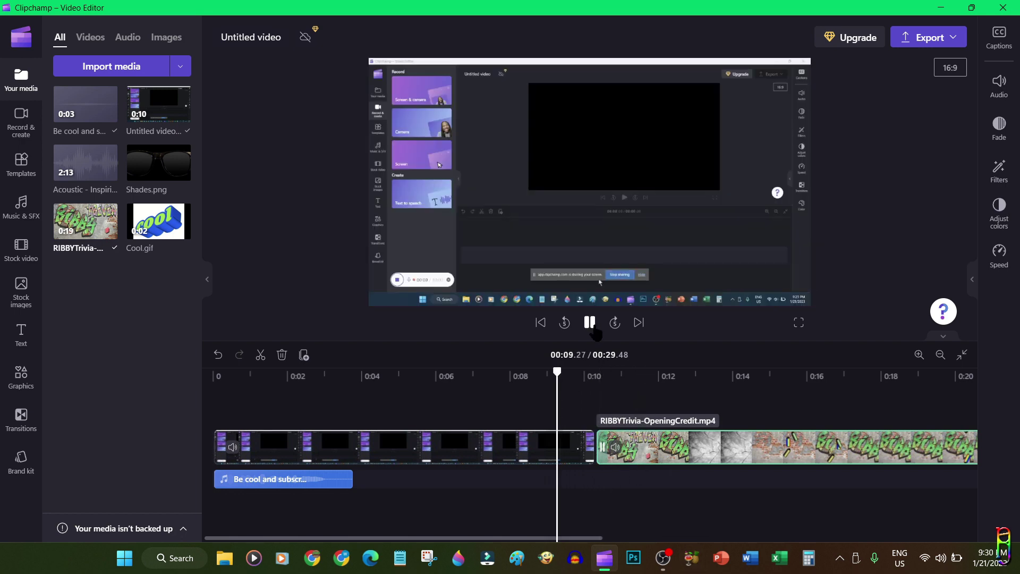
key("space")
left_click(580, 449)
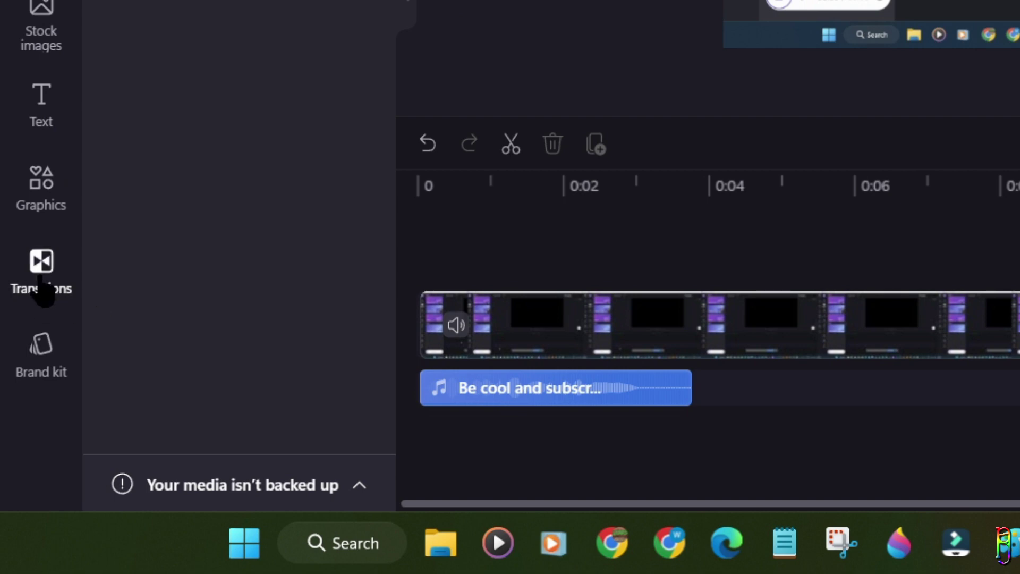
Place the Liquid streaks transition between the screen recording and the opening credit
left_click(40, 276)
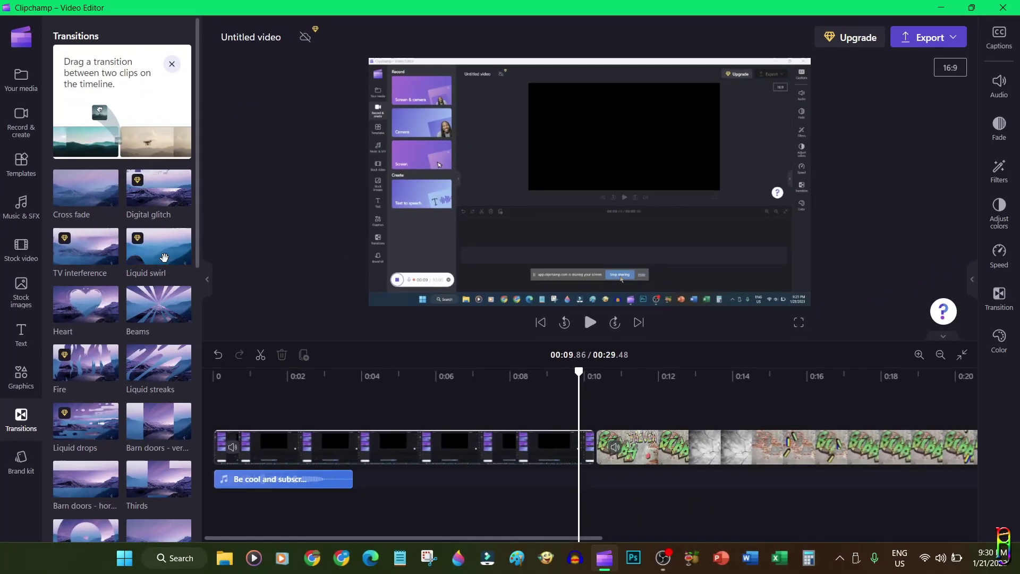
left_click(321, 0)
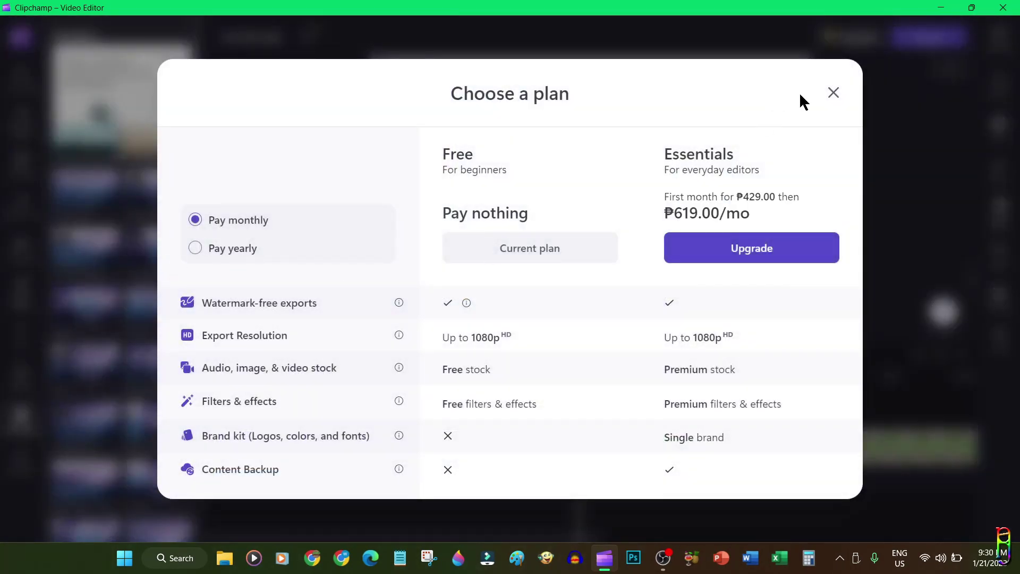
left_click(834, 93)
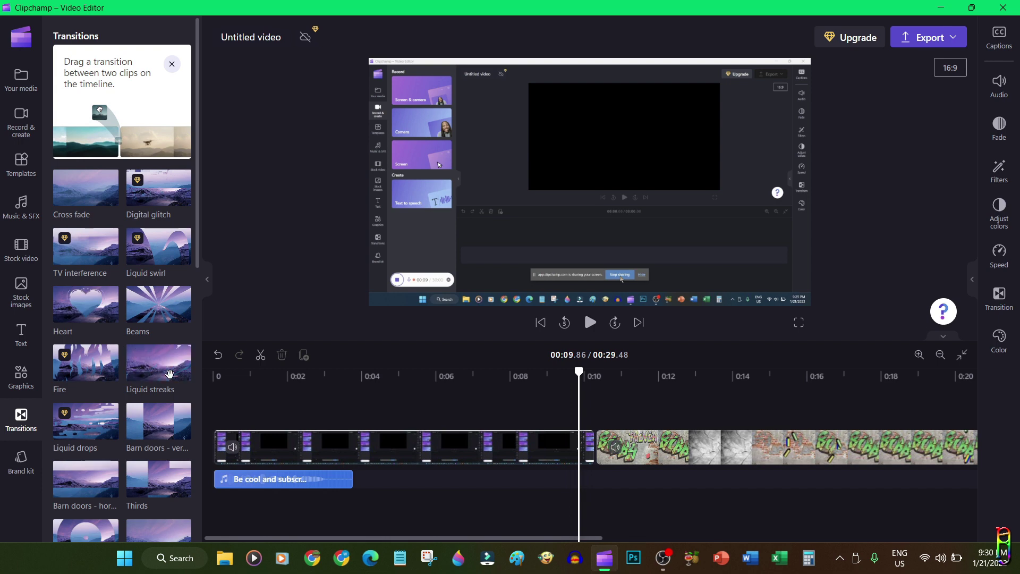
mouse_move(170, 374)
left_mouse_down()
mouse_move(513, 378)
mouse_move(654, 411)
mouse_move(638, 441)
mouse_move(585, 444)
left_mouse_up()
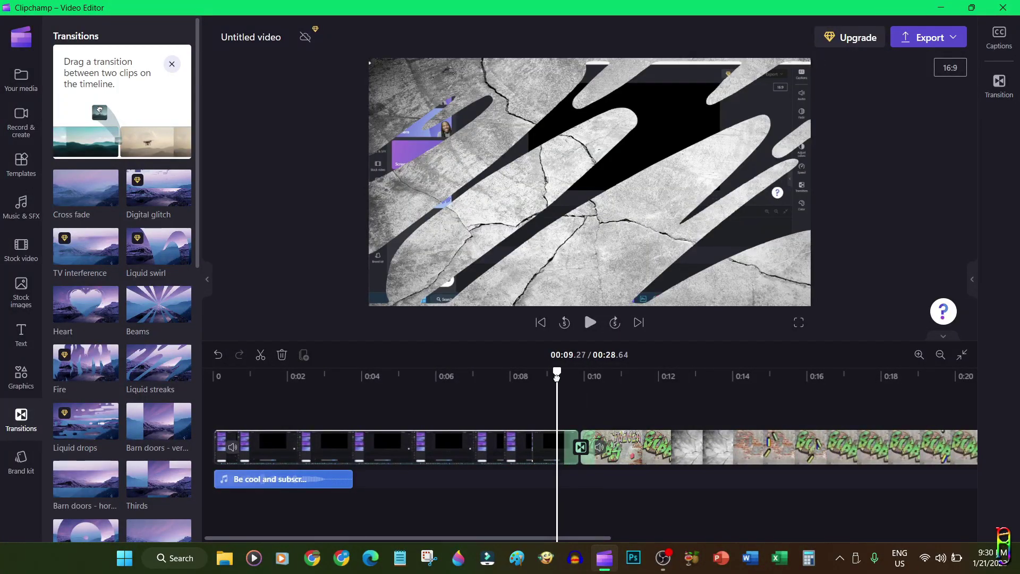
Preview the Liquid streaks transition, then overlay Cool.gif above the video track at the start
left_click(590, 323)
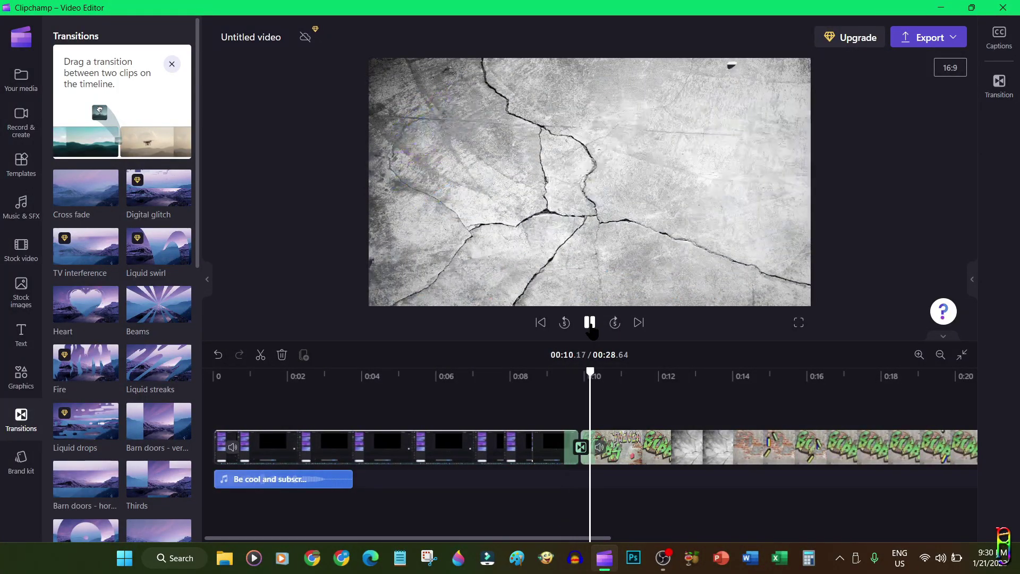
left_click(555, 376)
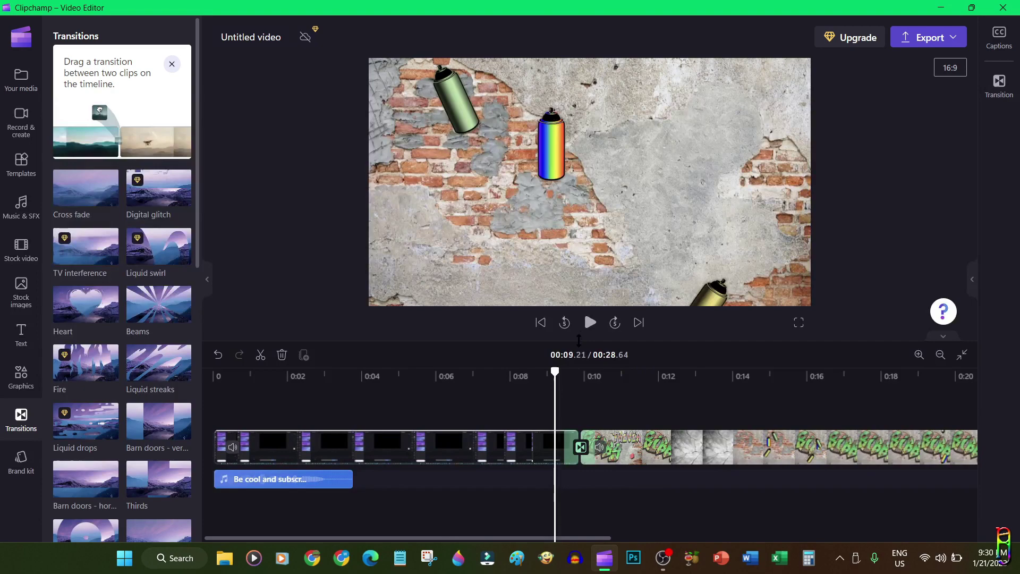
left_click(588, 325)
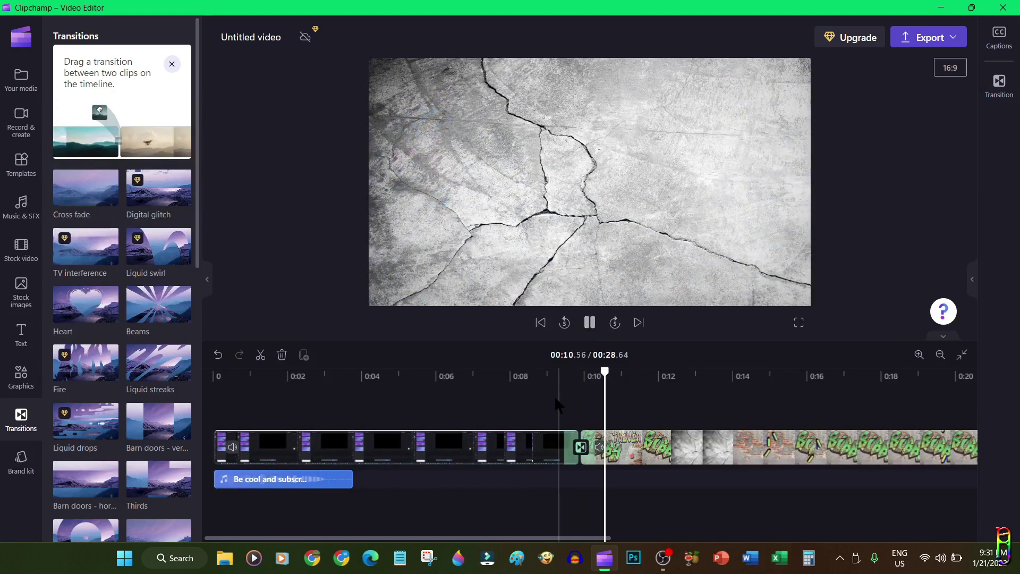
left_click(557, 397)
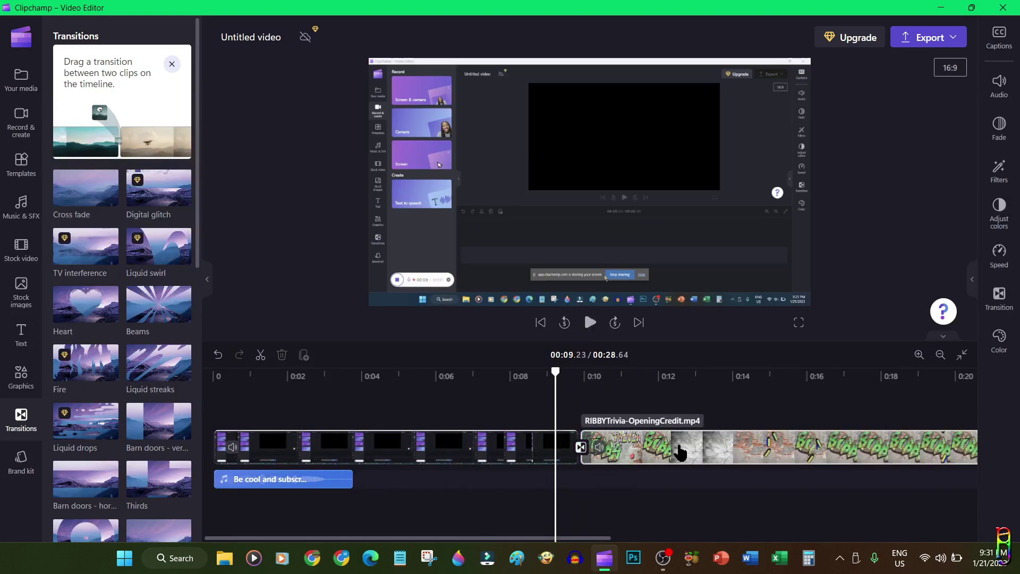
key("space")
key("space")
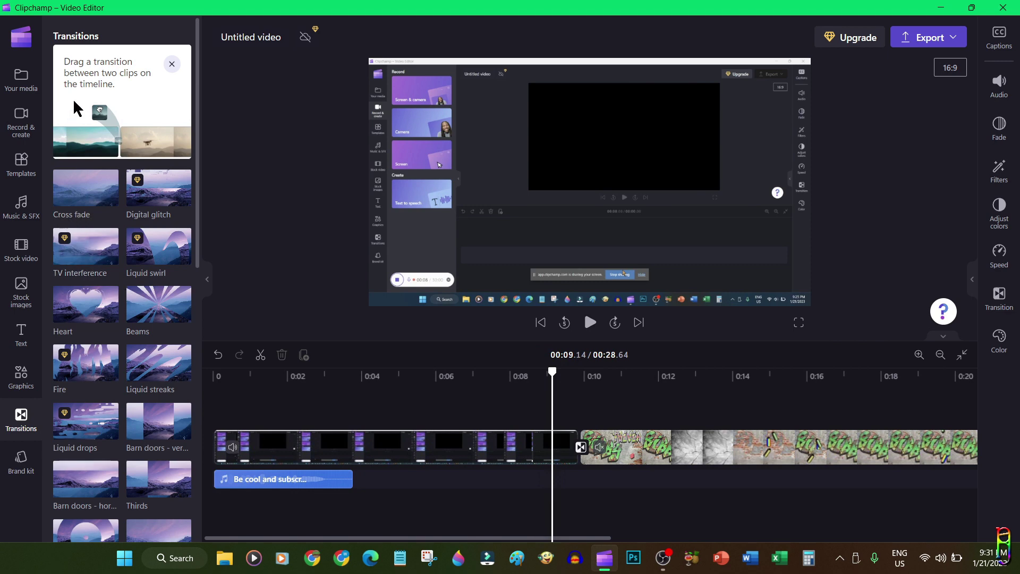
left_click(21, 80)
left_click_drag(152, 218, 239, 408)
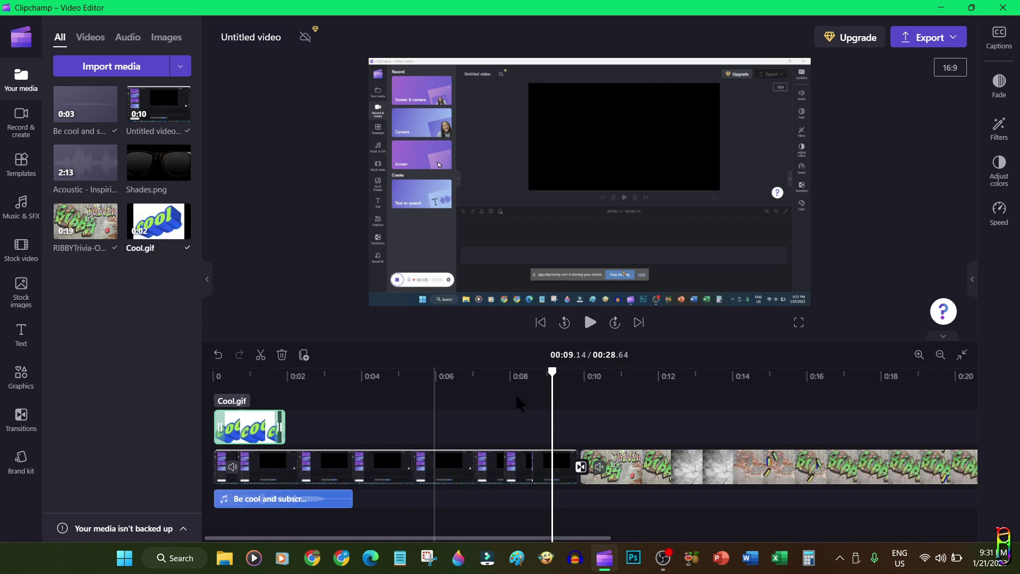
Shrink Cool.gif onto the recording's black area and extend its clip to nearly 0:04
left_click_drag(553, 369, 211, 385)
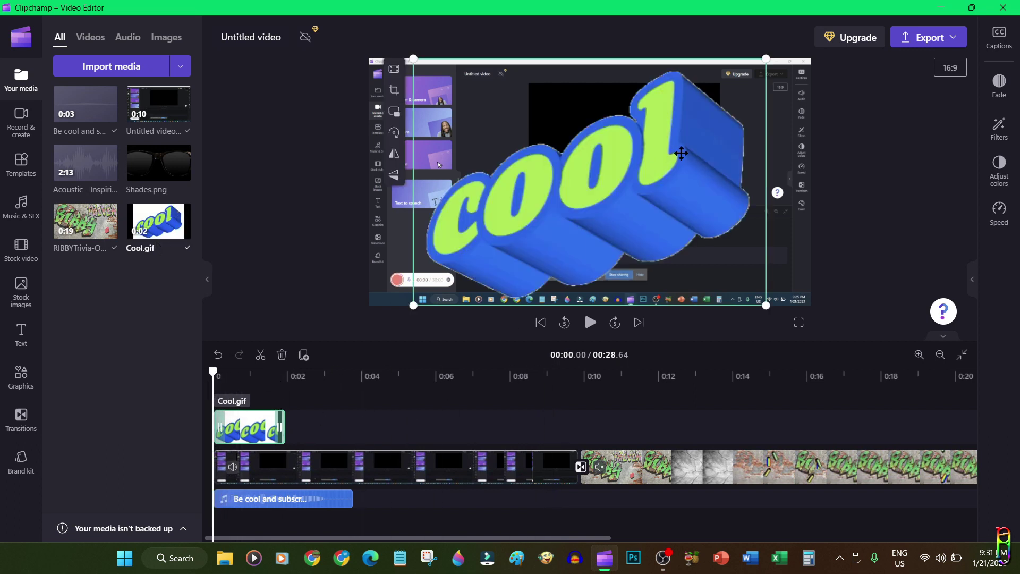
left_click_drag(765, 305, 570, 166)
left_click_drag(512, 138, 606, 182)
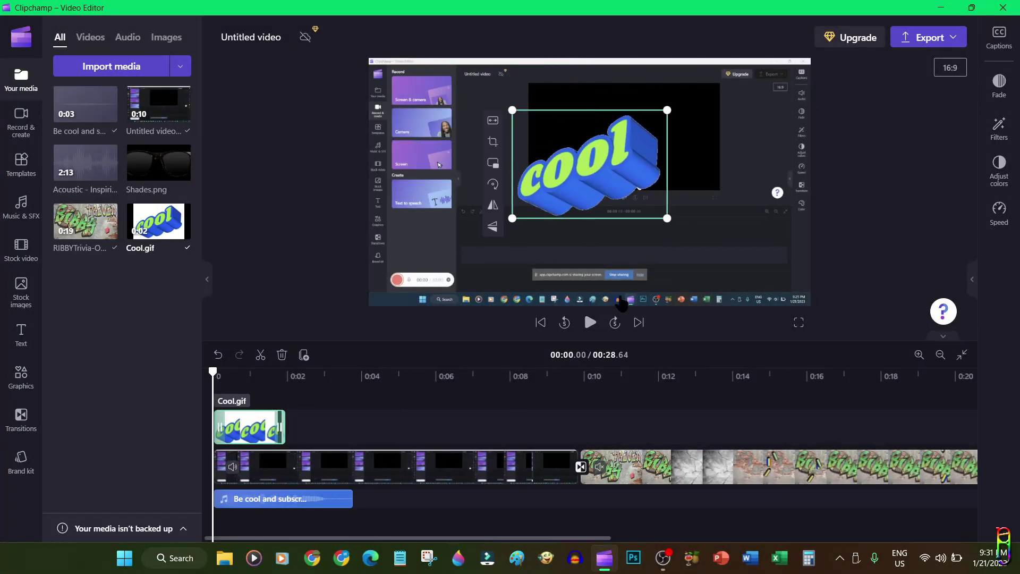
left_click(589, 323)
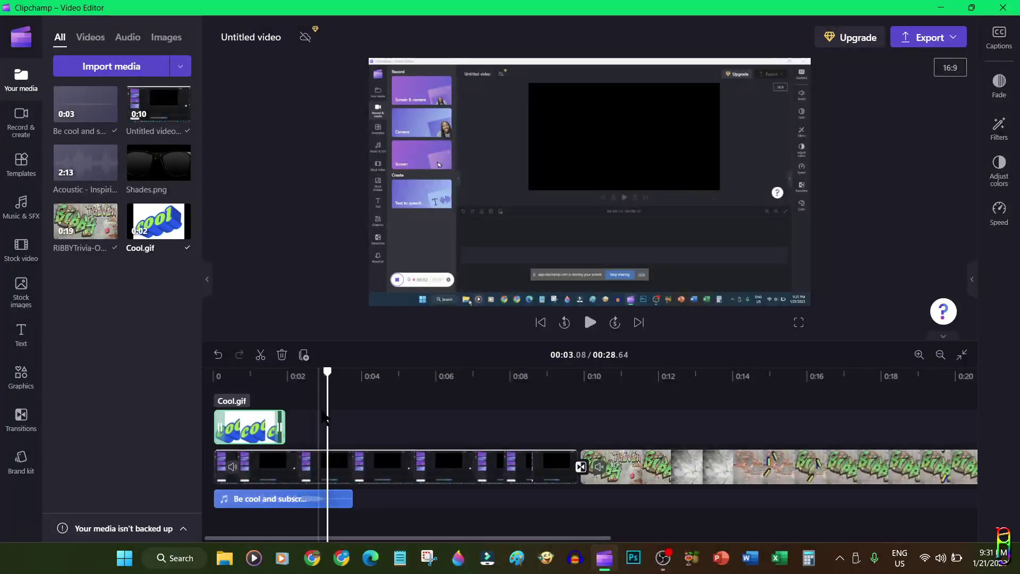
left_click_drag(282, 426, 356, 425)
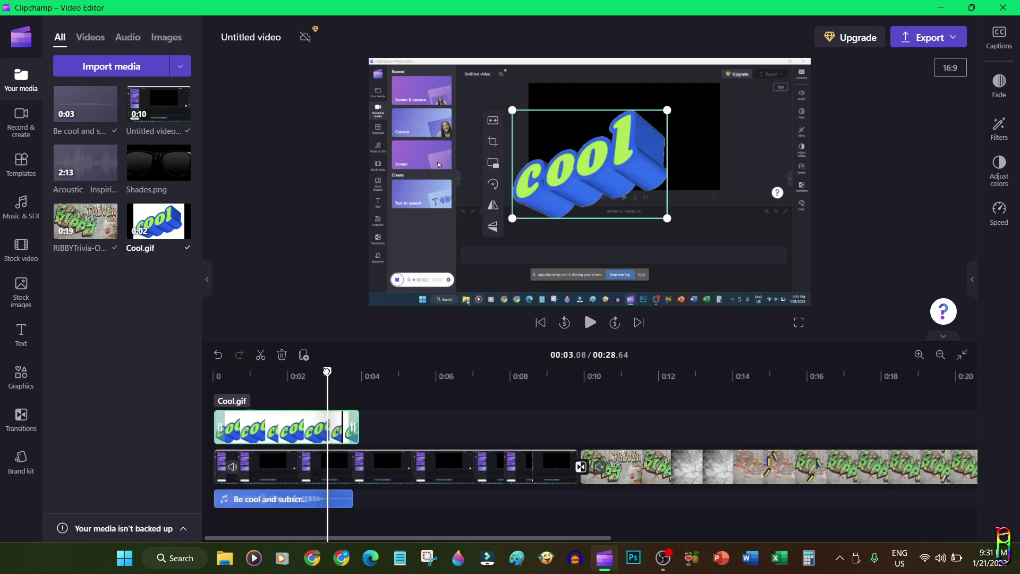
left_click_drag(327, 371, 213, 371)
left_click(590, 322)
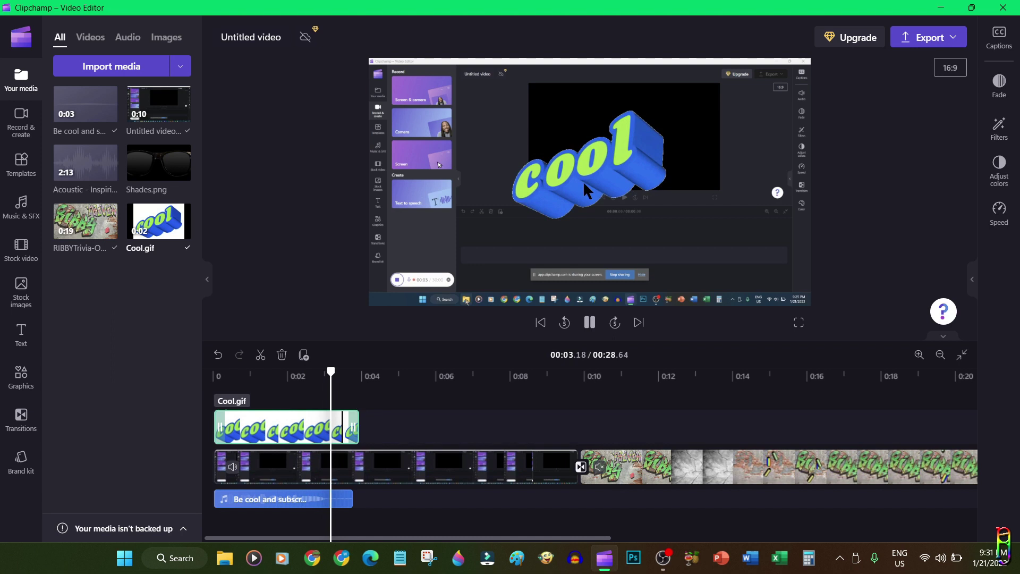
key("space")
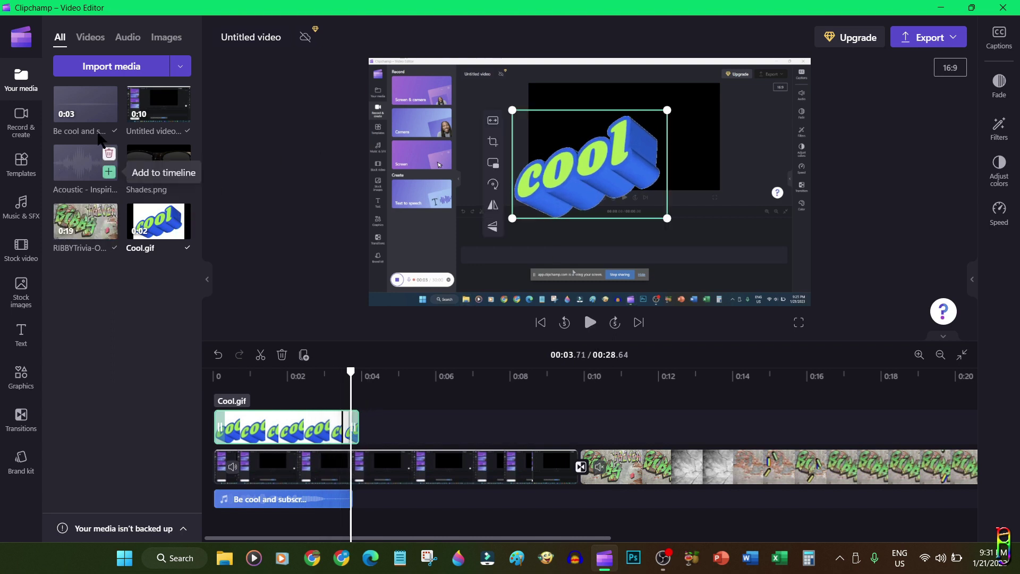
Add Acoustic - Inspiring Uplifting.mp3 on a new track starting around 0:03.7, after the Be cool clip
left_click_drag(351, 372, 272, 372)
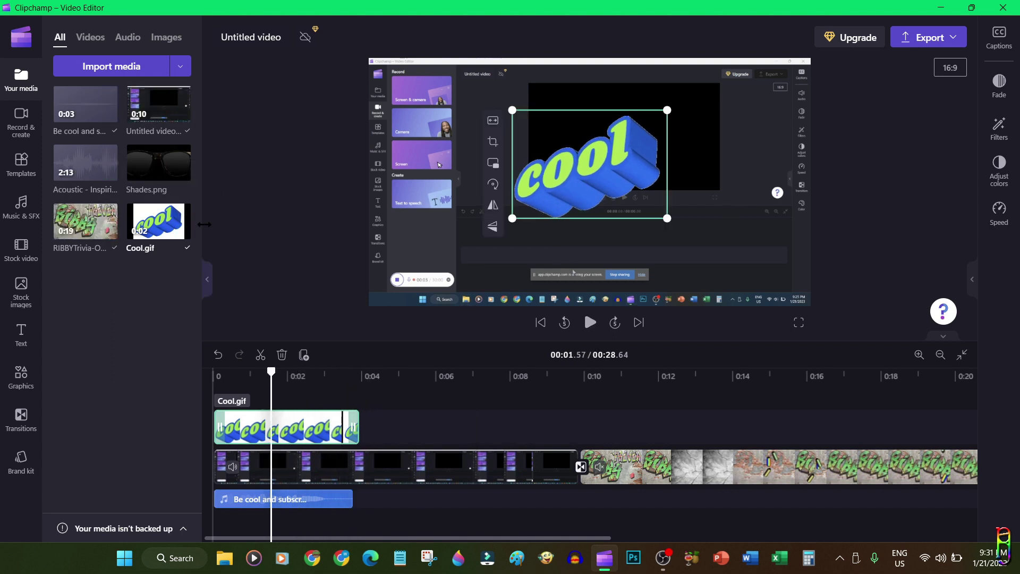
left_click(316, 500)
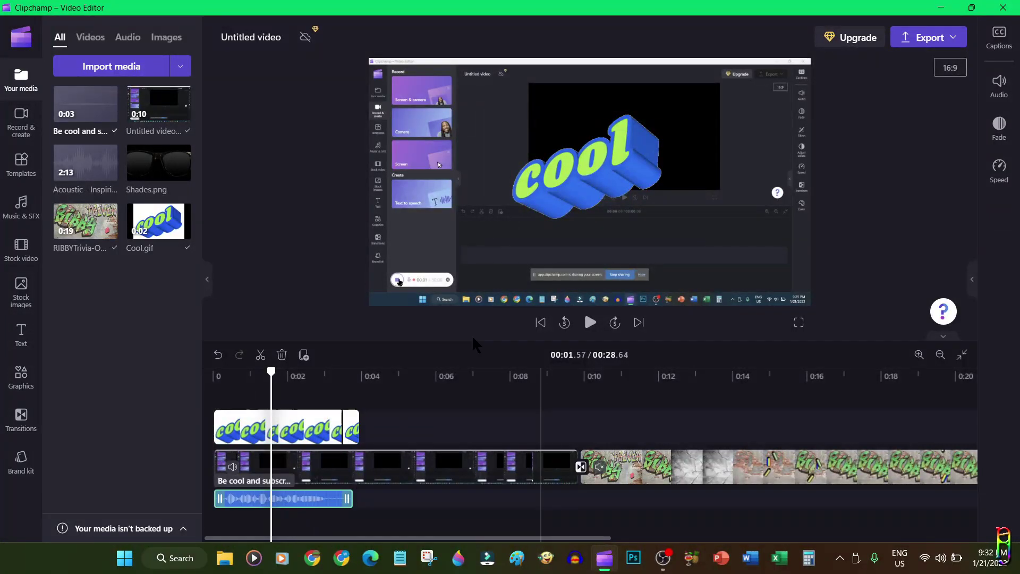
mouse_move(85, 162)
left_mouse_down()
mouse_move(341, 303)
mouse_move(348, 532)
mouse_move(377, 529)
left_mouse_up()
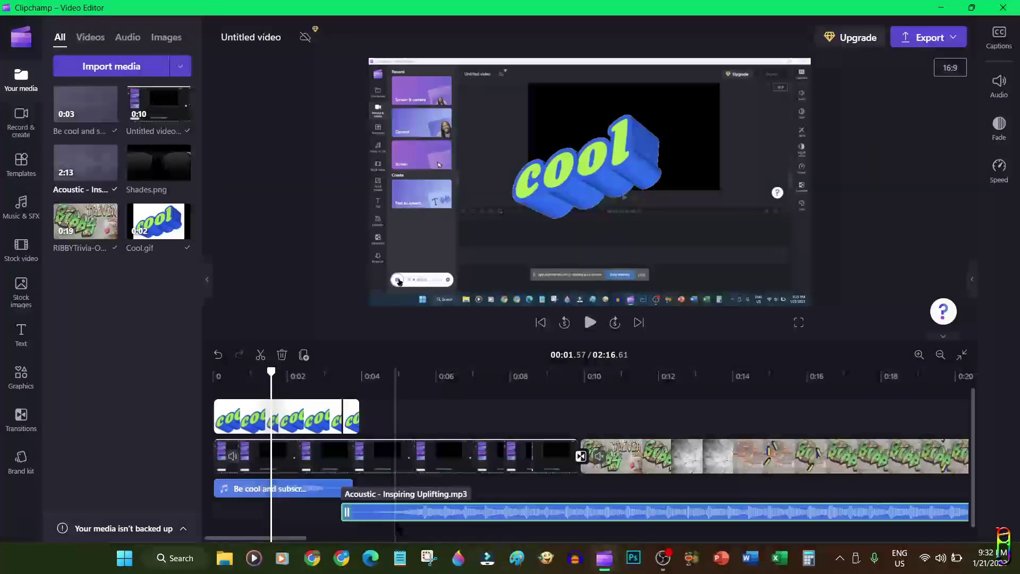
left_click(353, 375)
left_click(21, 165)
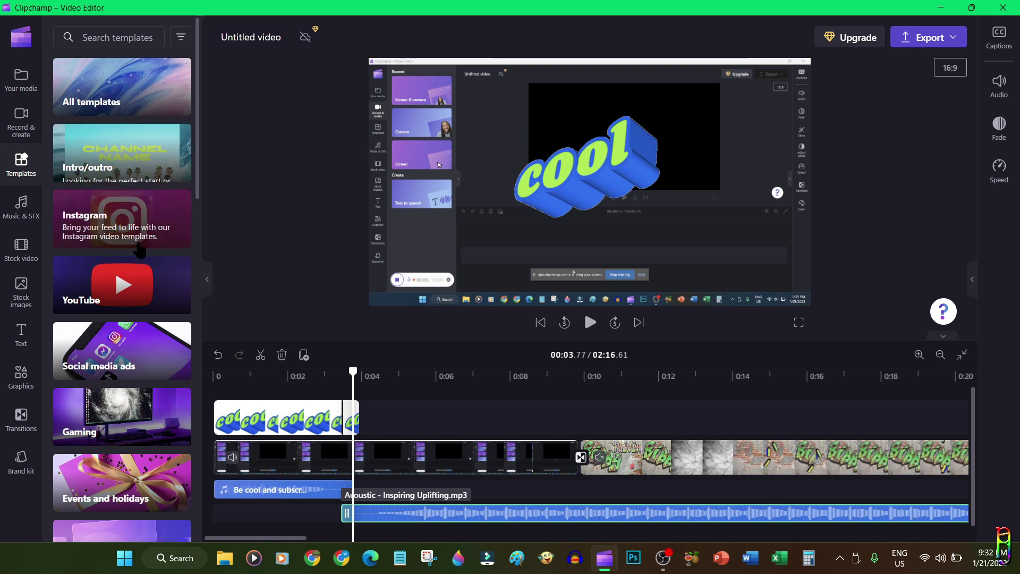
Add the free Flash Whoosh Swoosh 7 sound effect near 0:09.5, just before the graffiti clip, and preview it
left_click(137, 299)
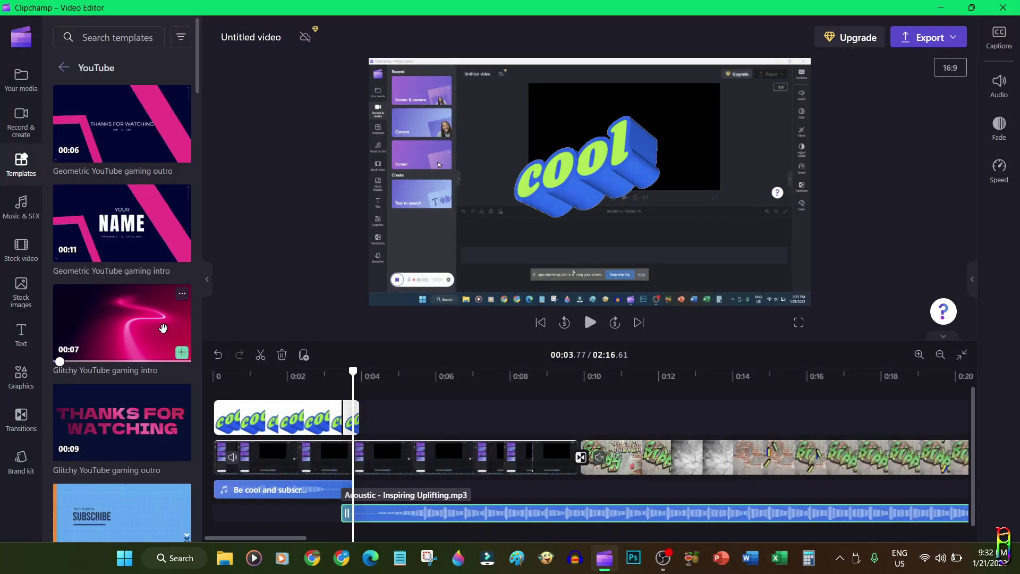
mouse_move(130, 120)
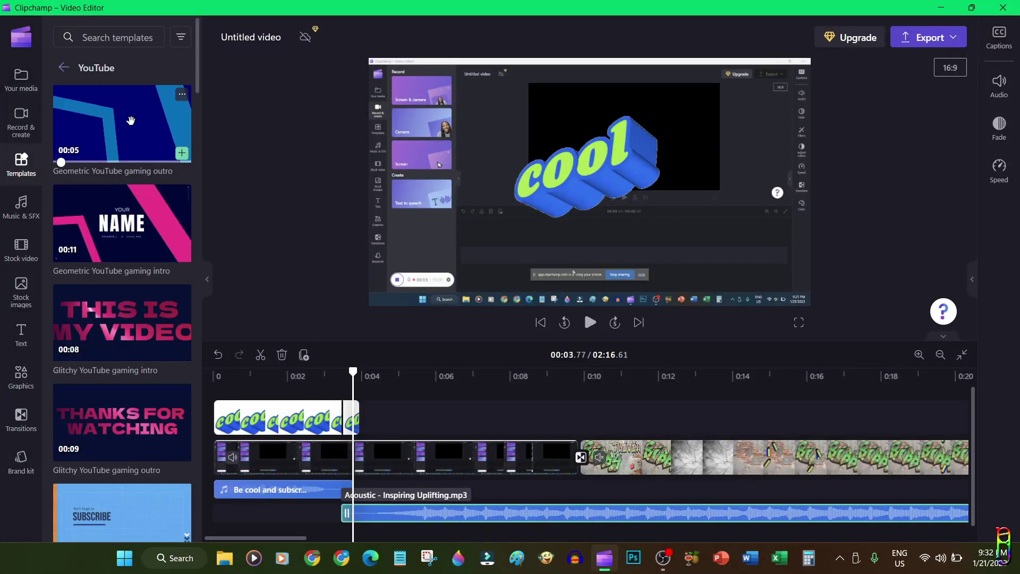
left_click(21, 207)
mouse_move(117, 218)
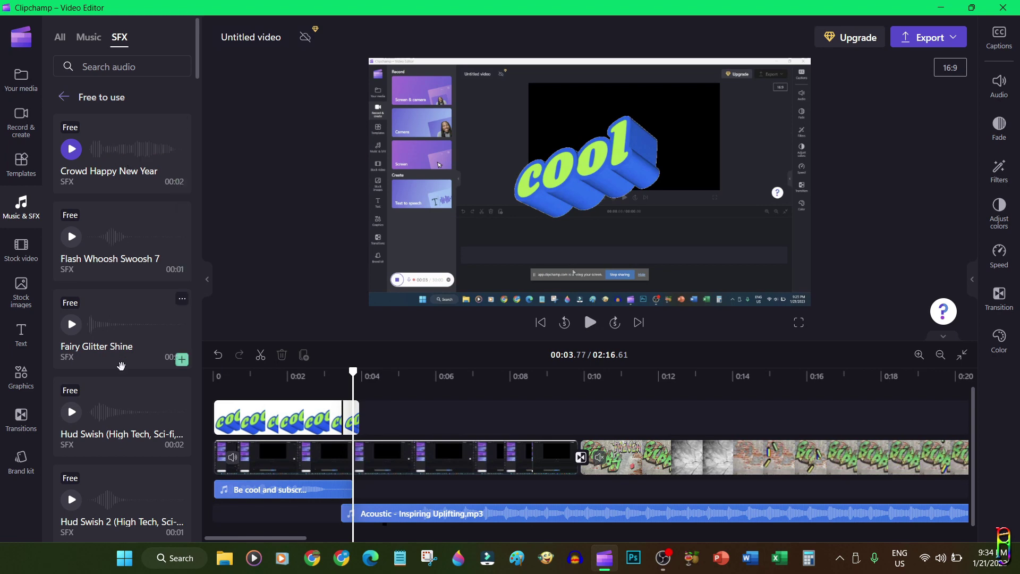
mouse_move(119, 223)
left_mouse_down()
mouse_move(627, 393)
mouse_move(603, 420)
mouse_move(582, 410)
mouse_move(583, 485)
mouse_move(615, 495)
left_mouse_up()
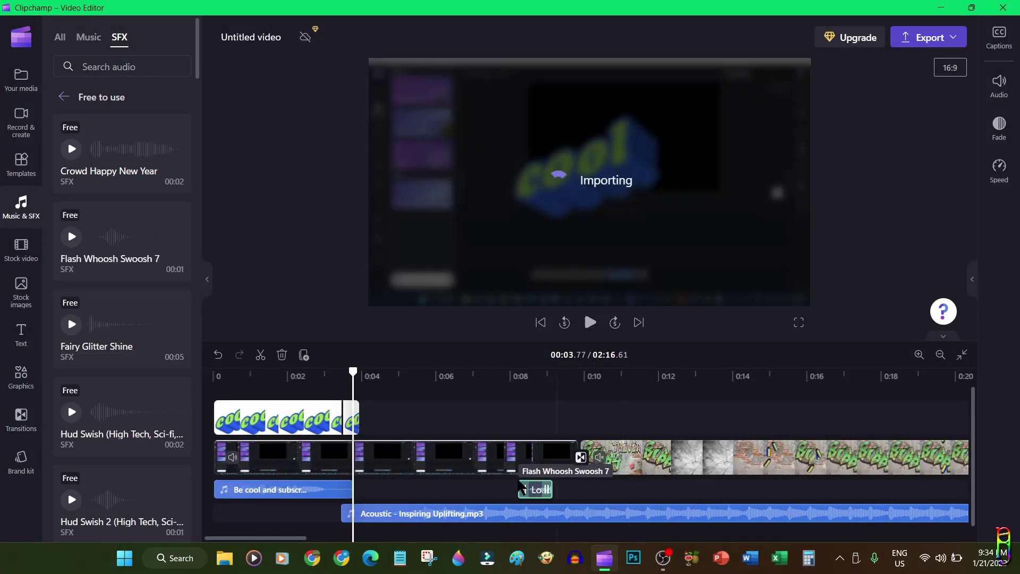
left_click_drag(532, 494, 574, 492)
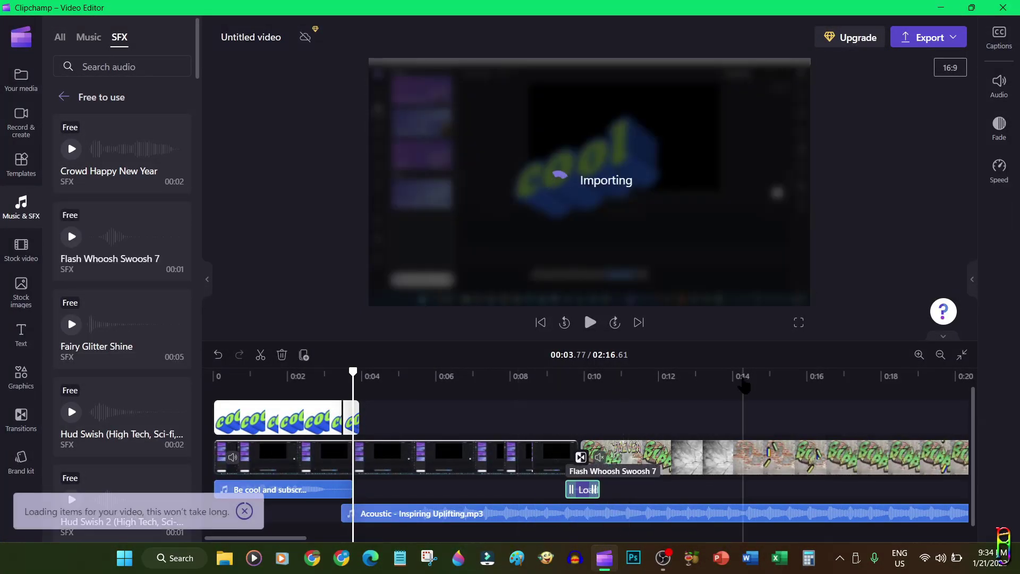
left_click(590, 322)
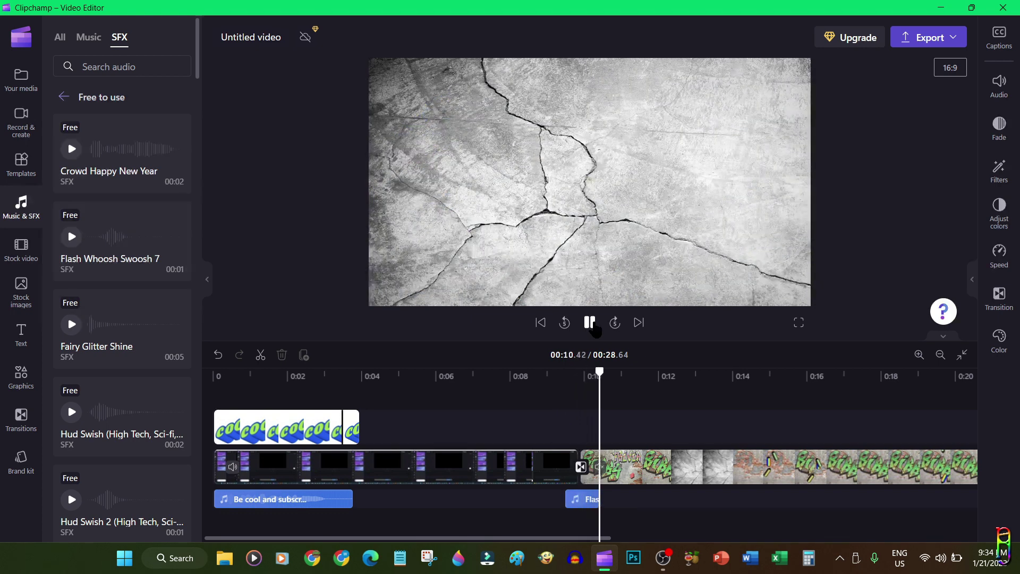
left_click(590, 322)
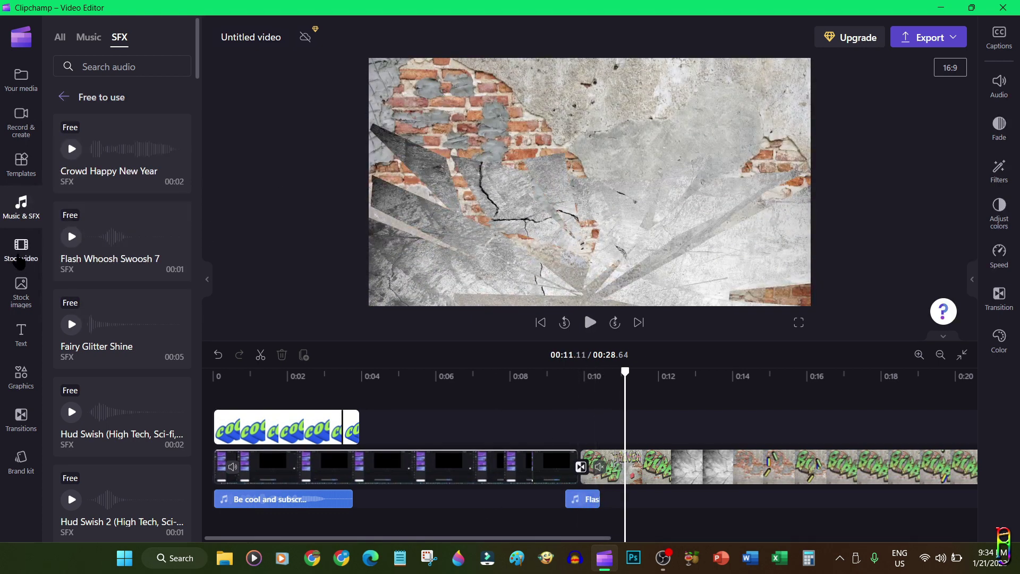
Overlay Subscribe panel 07 above the video track starting near 0:10 and preview it
left_click(20, 260)
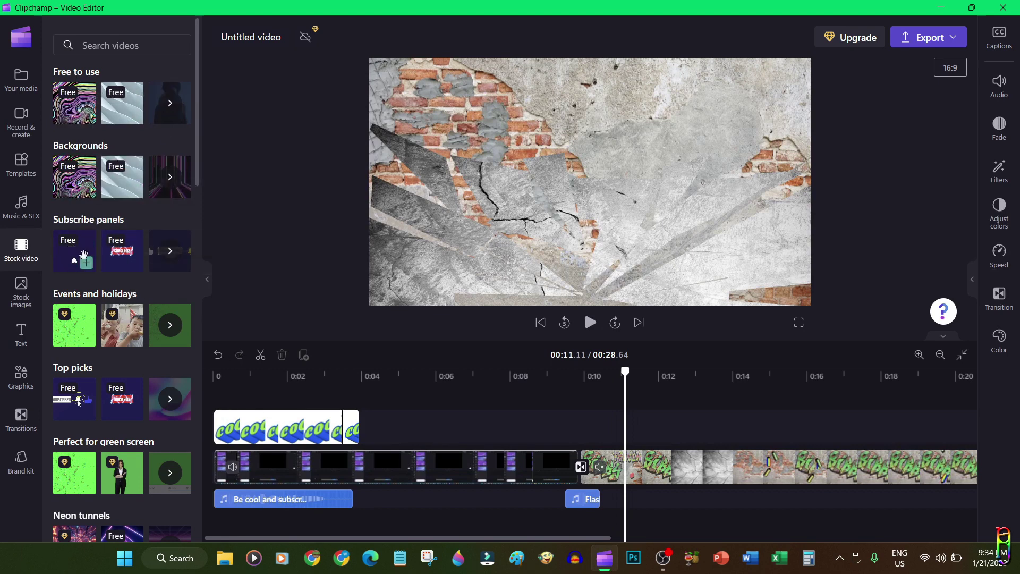
left_click(170, 254)
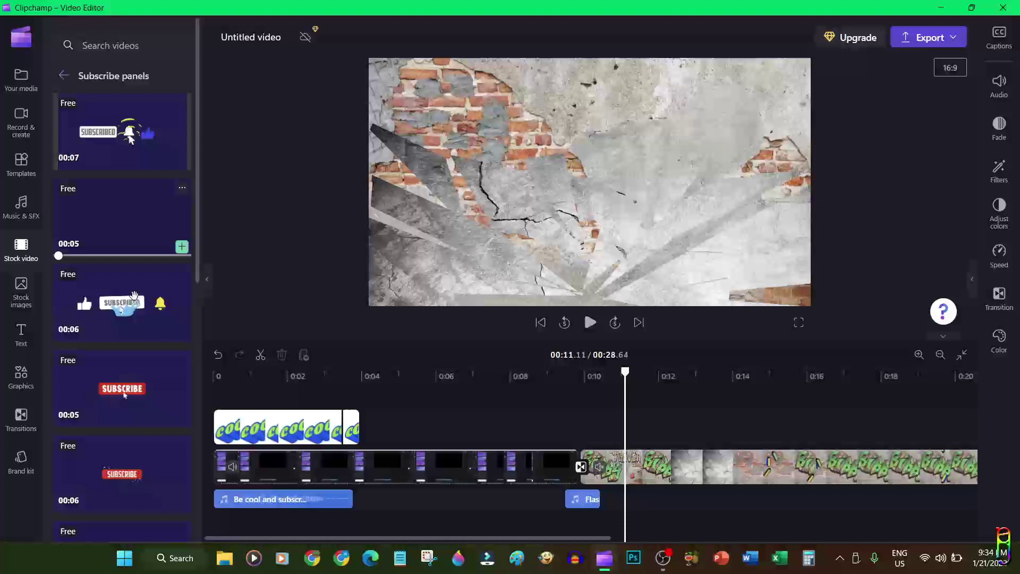
scroll(148, 420, "down", 5)
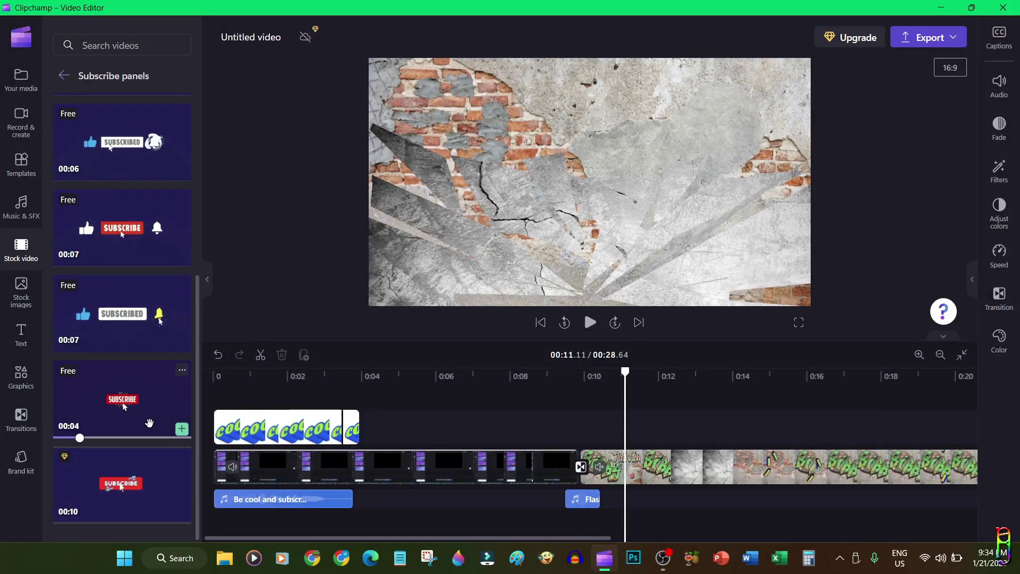
left_click_drag(149, 423, 587, 428)
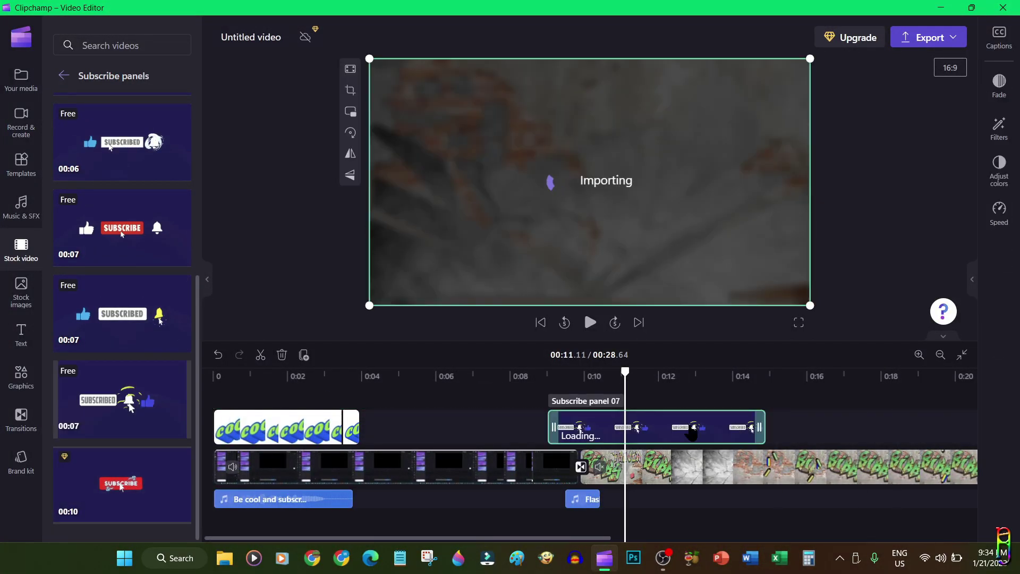
left_click_drag(691, 435, 746, 435)
left_click(546, 377)
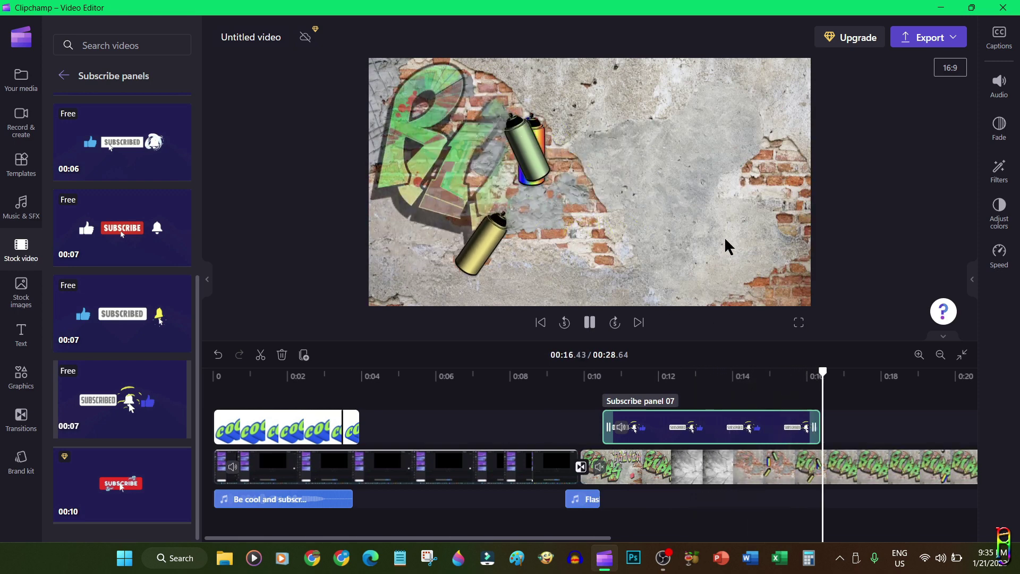
key("space")
Browse the free-to-use stock images, then bring up the text titles library
scroll(644, 477, "right", 3)
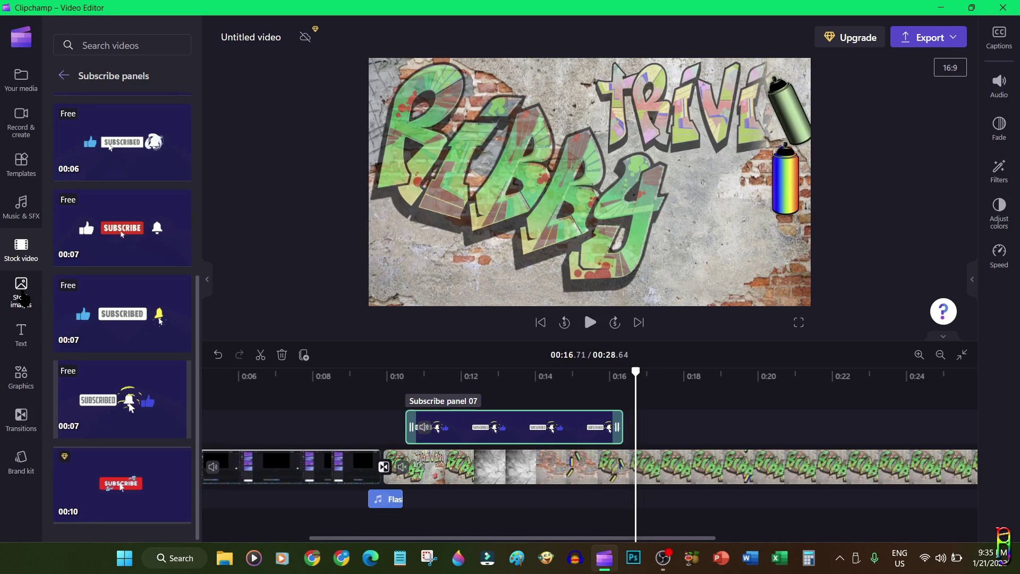
left_click(24, 299)
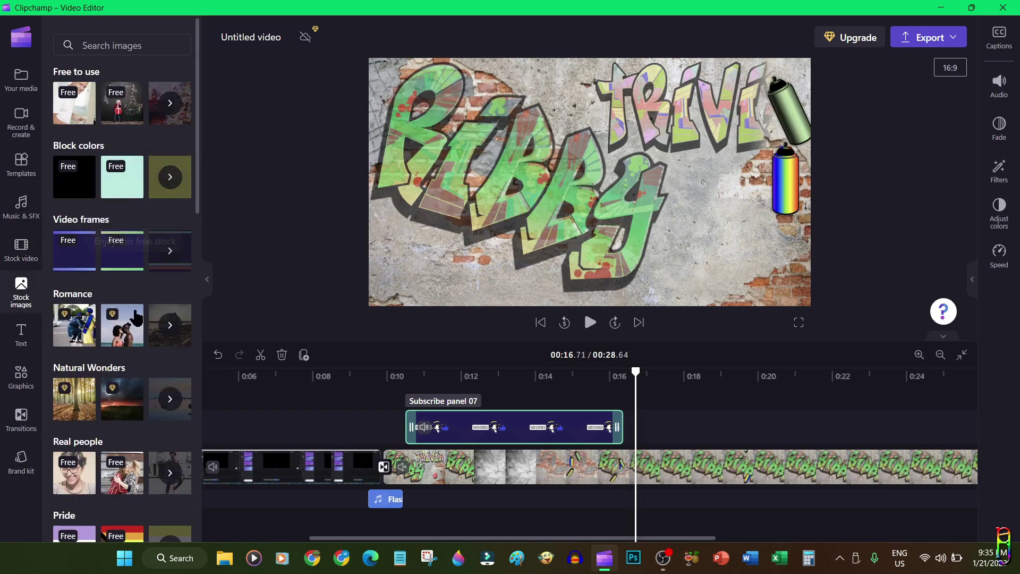
left_click(170, 103)
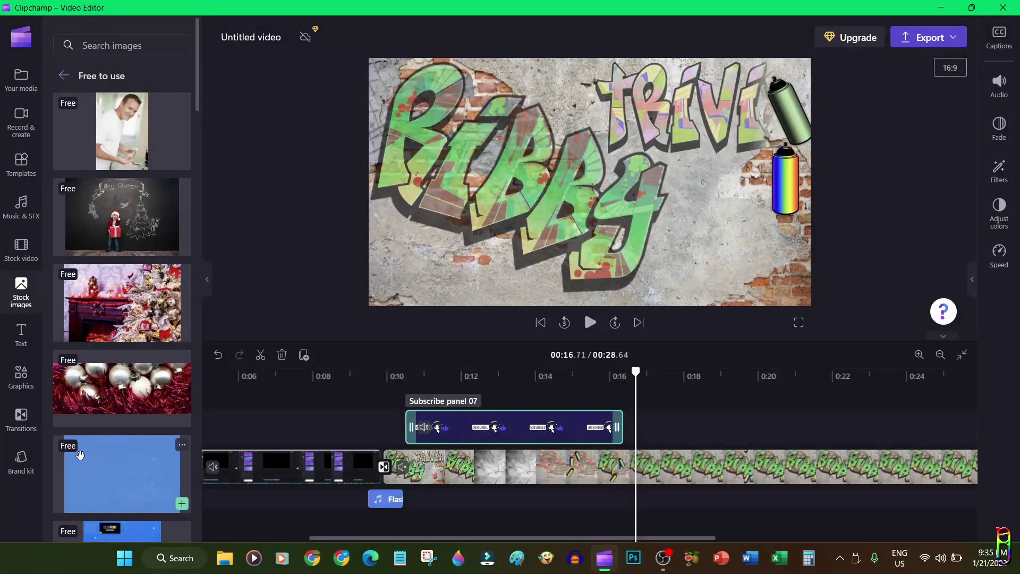
left_click(21, 335)
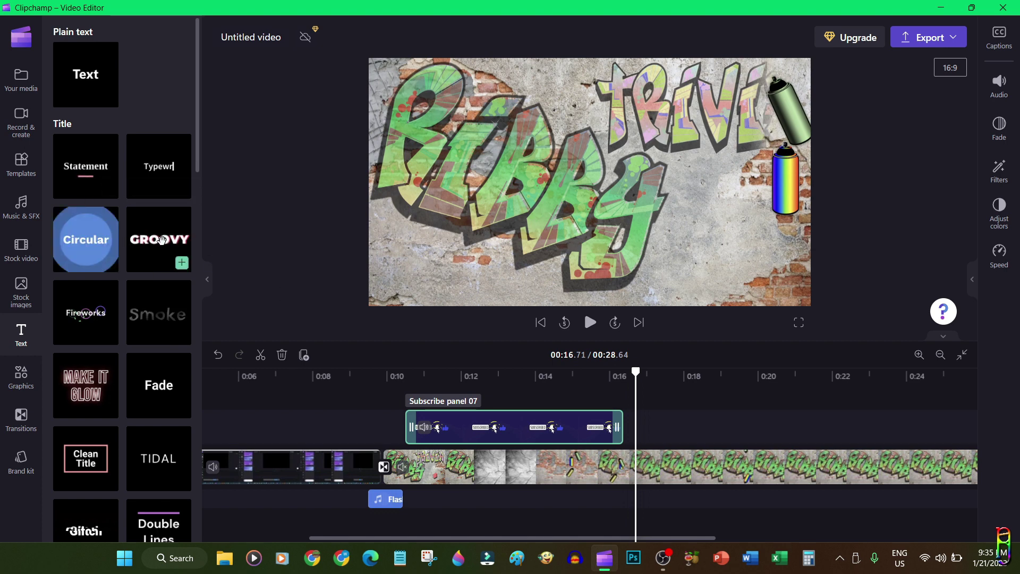
Add a Fireworks title to the timeline starting near 0:10
left_click_drag(89, 314, 659, 420)
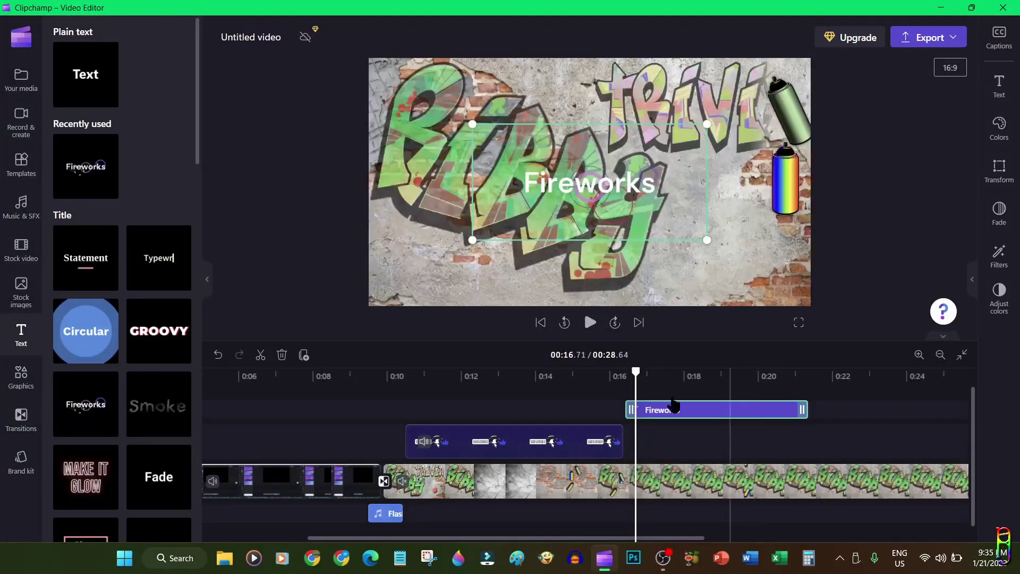
left_click_drag(634, 372, 596, 373)
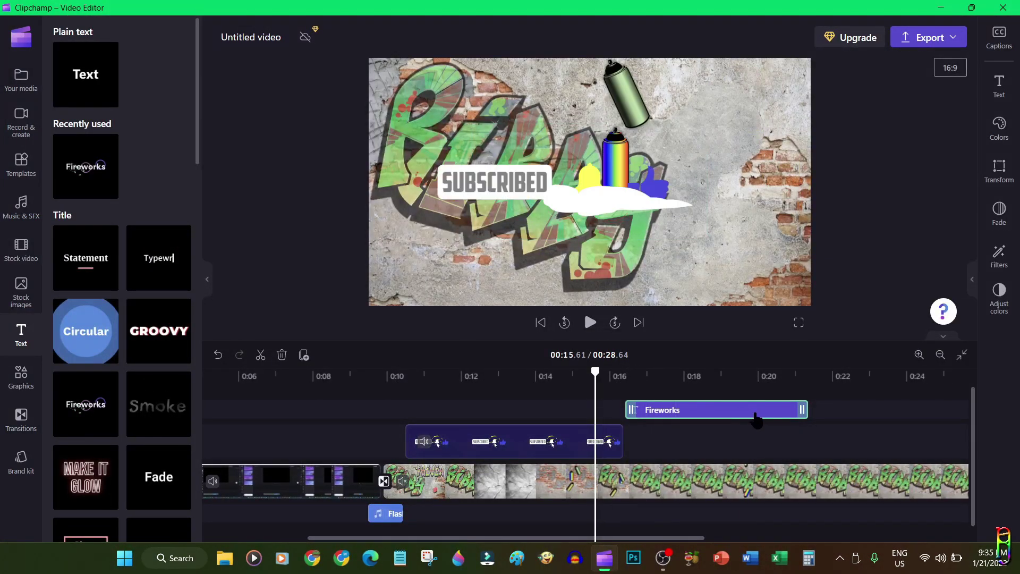
left_click_drag(735, 414, 506, 420)
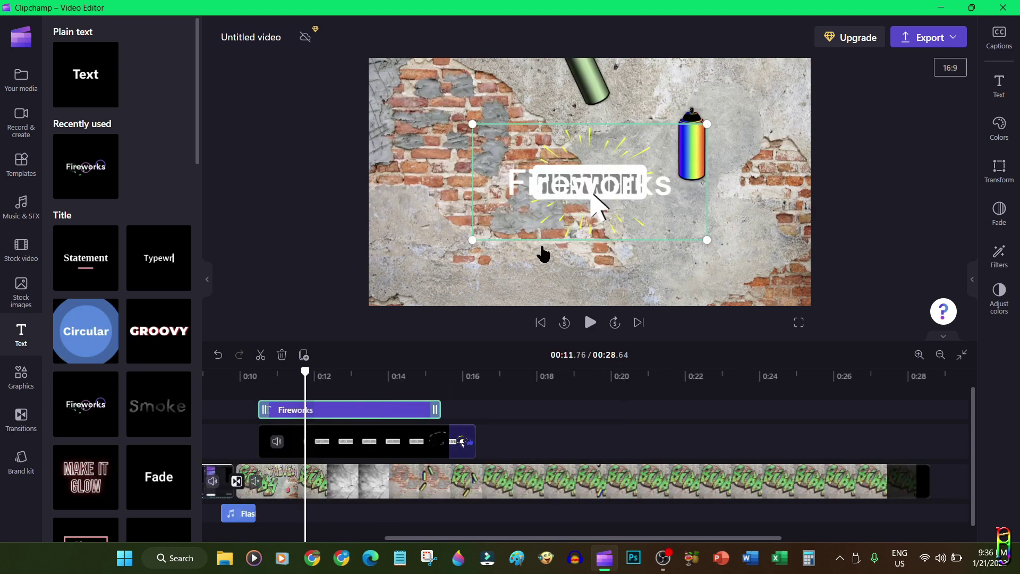
Change the title's font to Anton and its text to TESTING
left_click(999, 85)
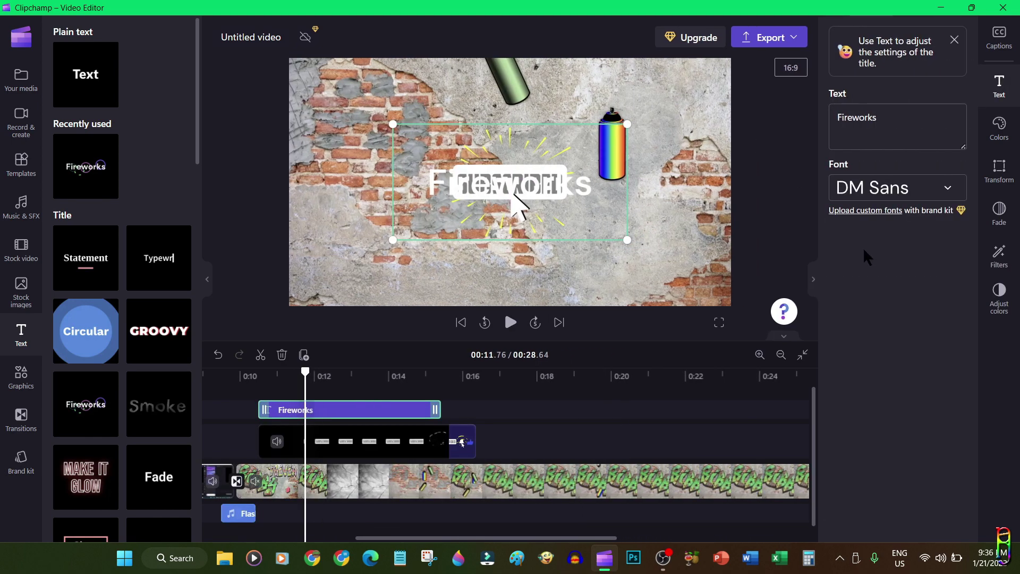
left_click(936, 187)
left_click(881, 410)
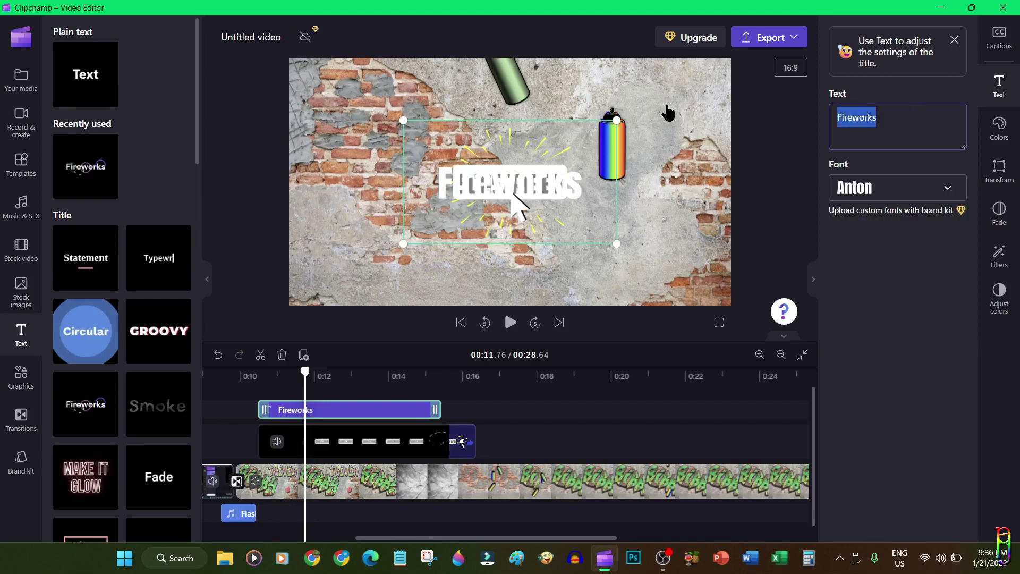
type("TESTING")
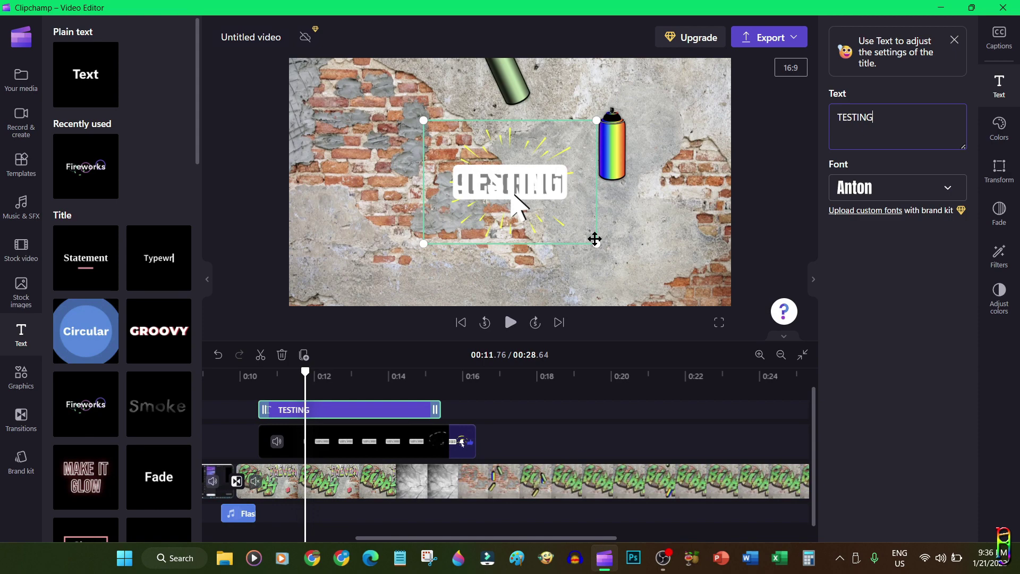
Move the TESTING title to the upper left, preview it from 0:10, and show Graphics
left_click_drag(610, 208, 439, 133)
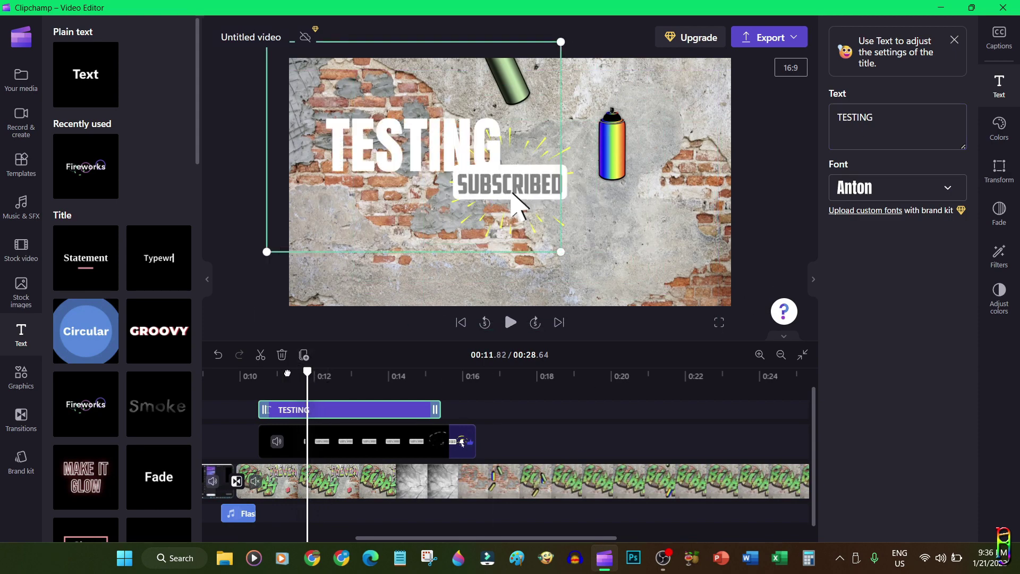
left_click(243, 374)
left_click(511, 322)
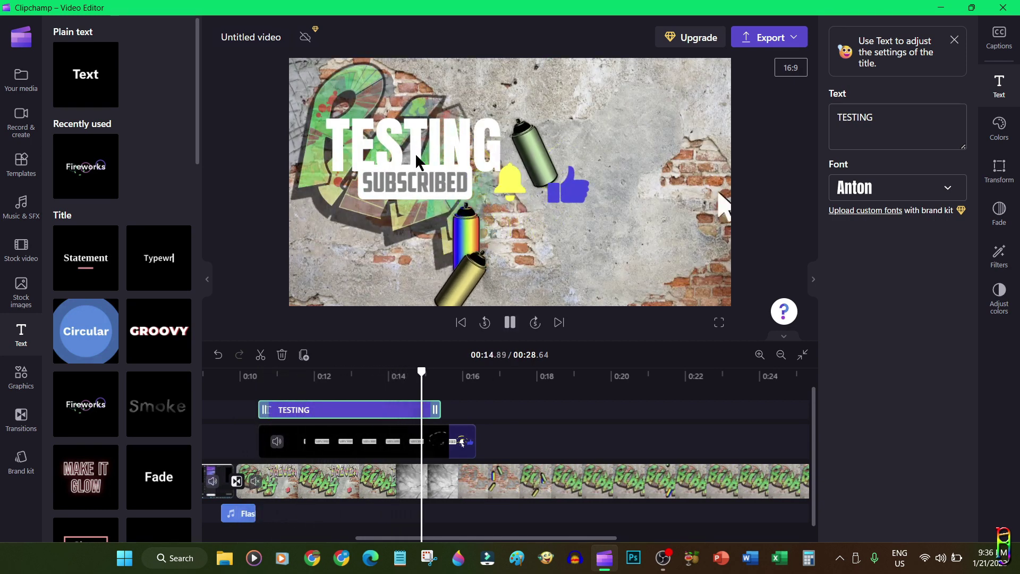
key("space")
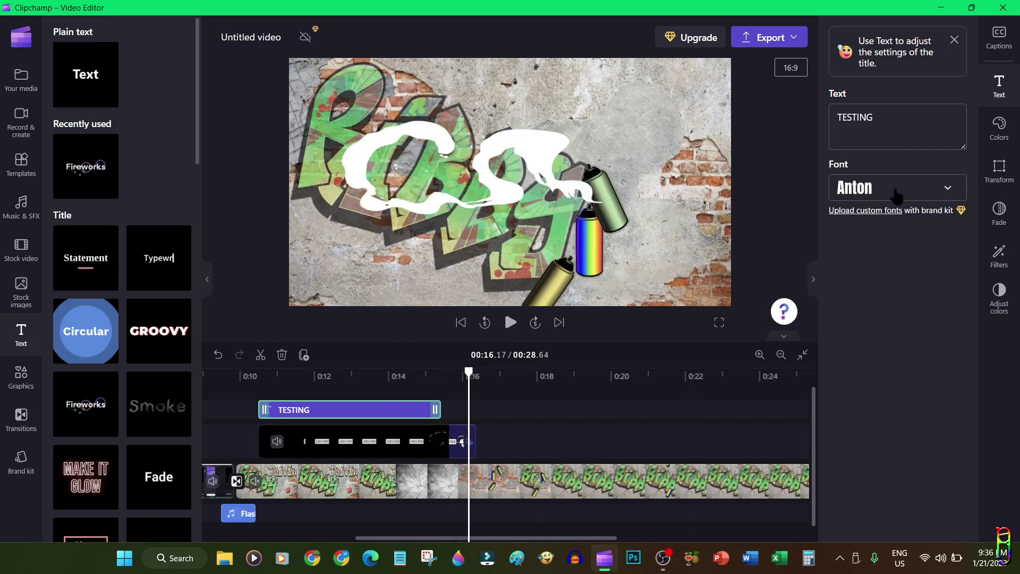
left_click(21, 376)
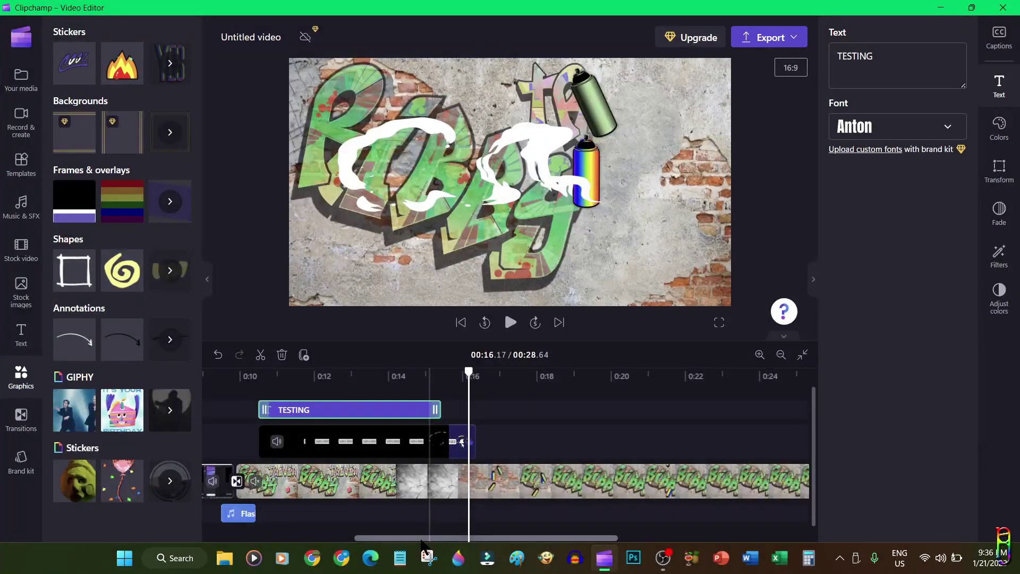
Scroll the timeline back to the start and open the Brand kit panel
left_click_drag(431, 538, 279, 538)
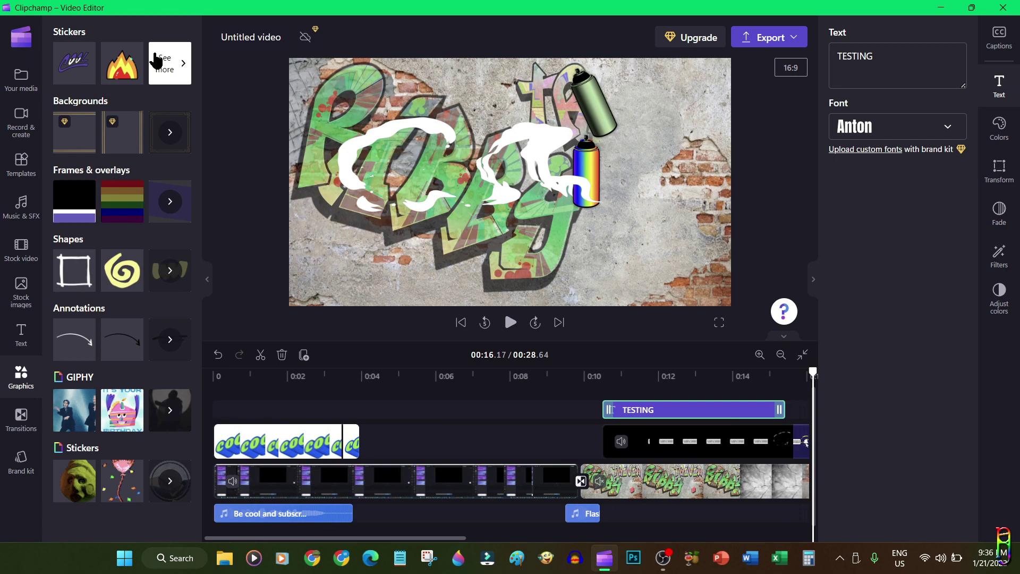
left_click(22, 420)
left_click(21, 458)
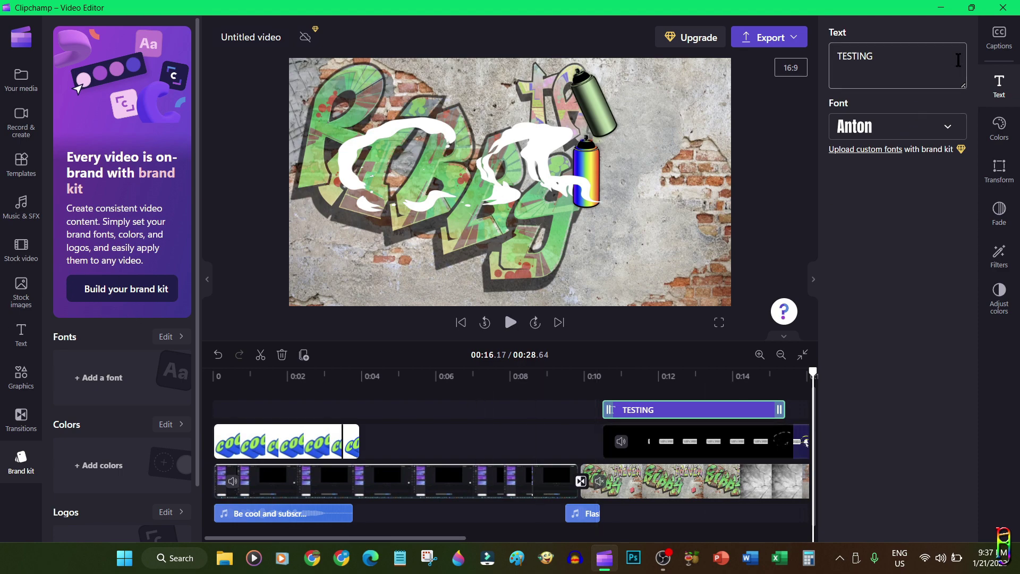
left_click(691, 441)
left_click(556, 410)
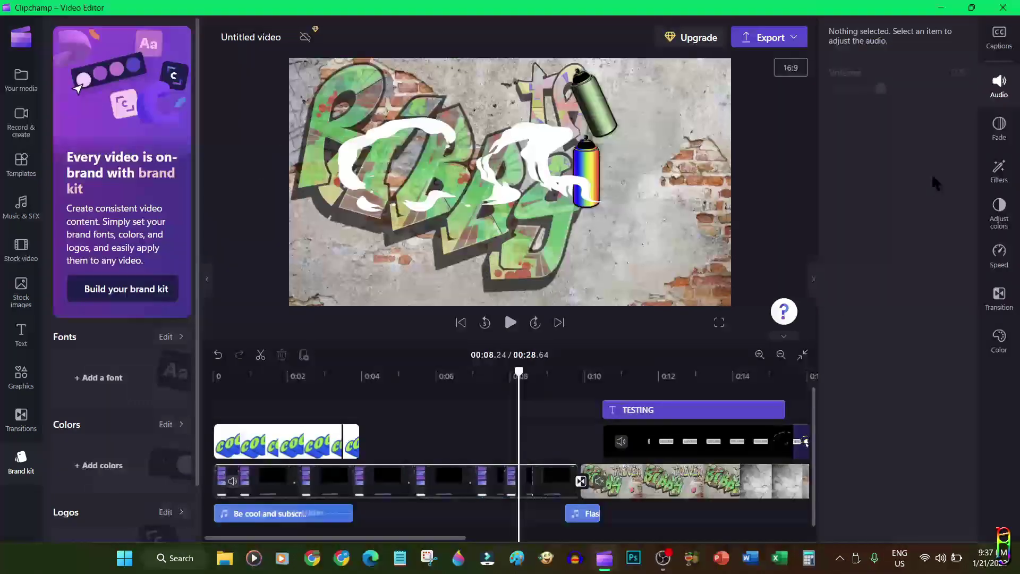
Set the playhead to 0:17.09 and select the RIBBYTrivia-OpeningCredit.mp4 clip
left_click(453, 425)
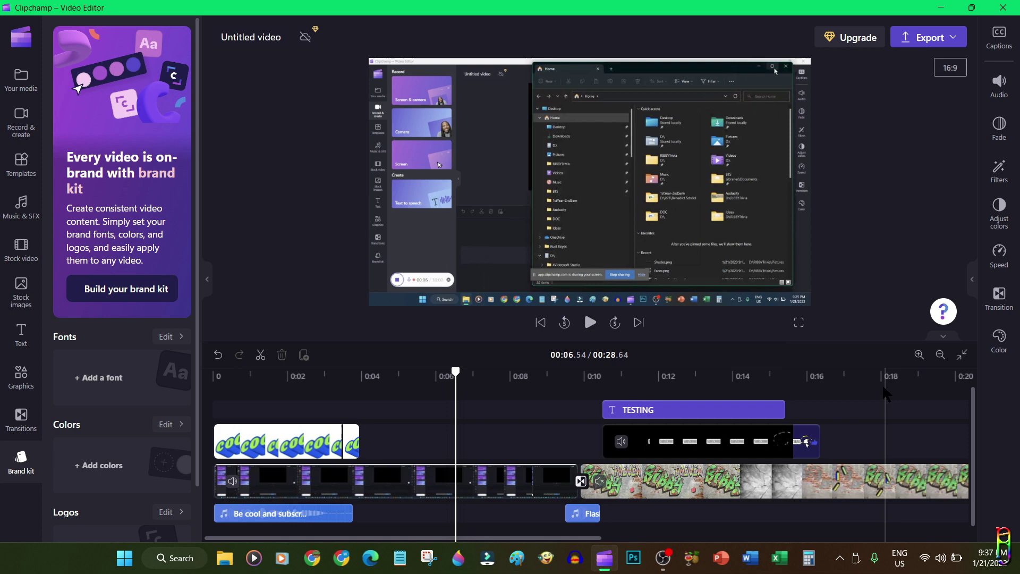
left_click(881, 375)
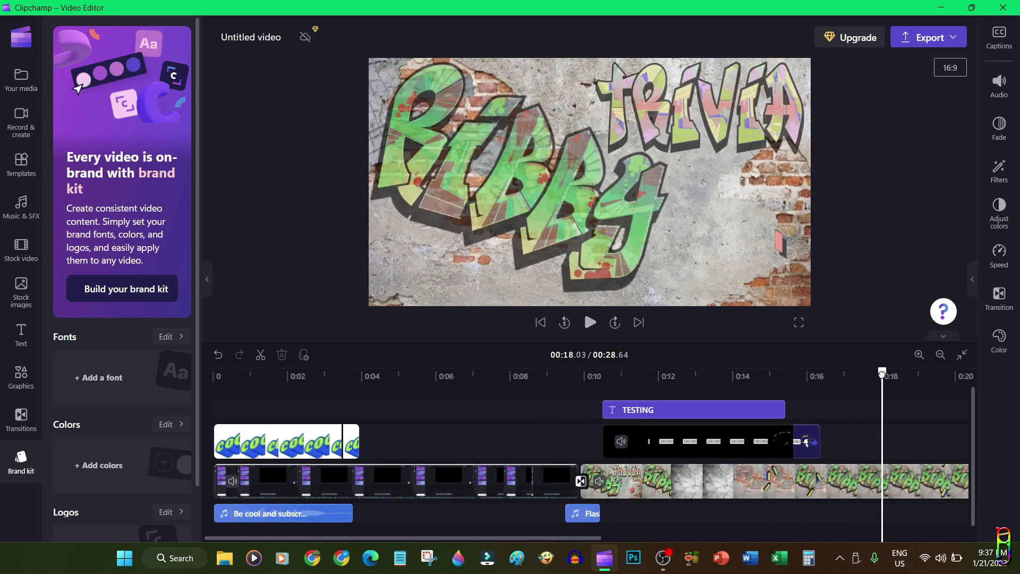
left_click(847, 376)
left_click(855, 486)
left_click(857, 487)
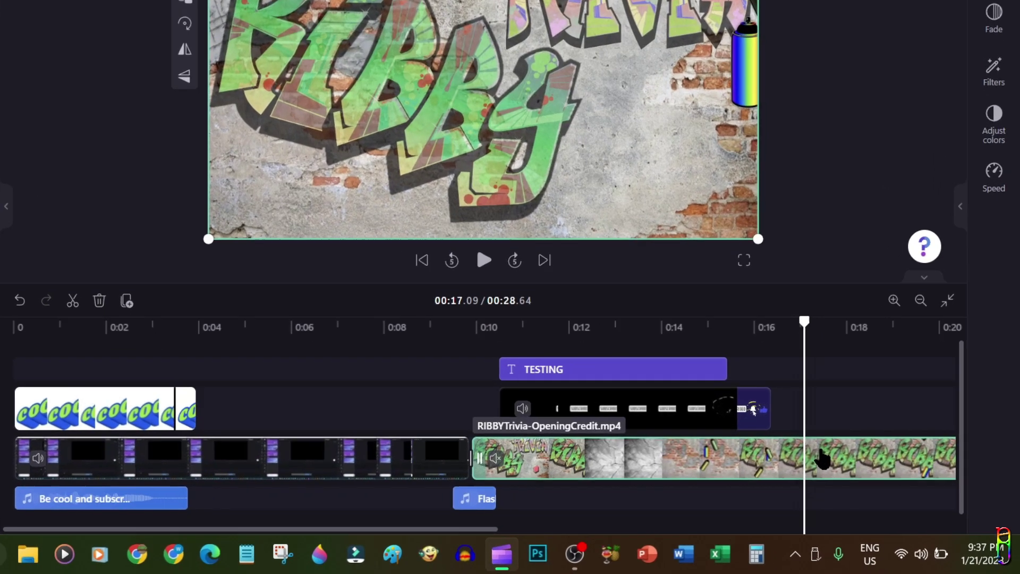
Split the opening credit clip at 0:17.09
right_click(861, 481)
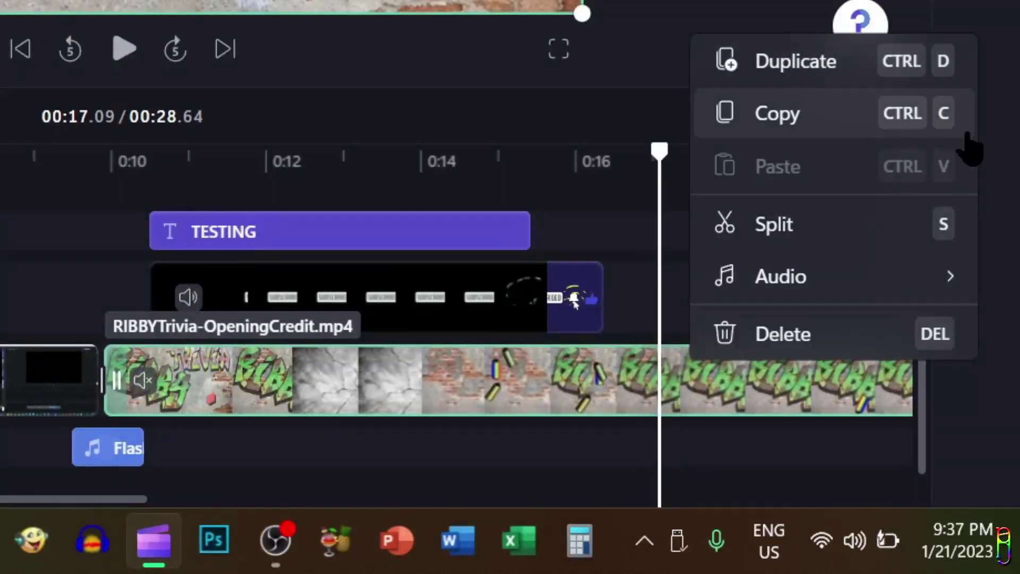
mouse_move(900, 291)
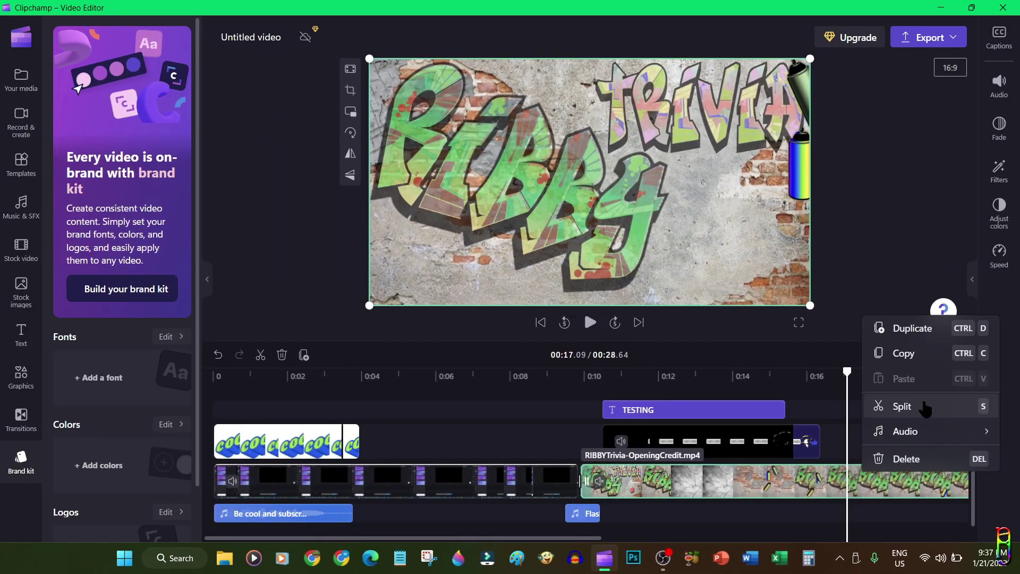
left_click(925, 409)
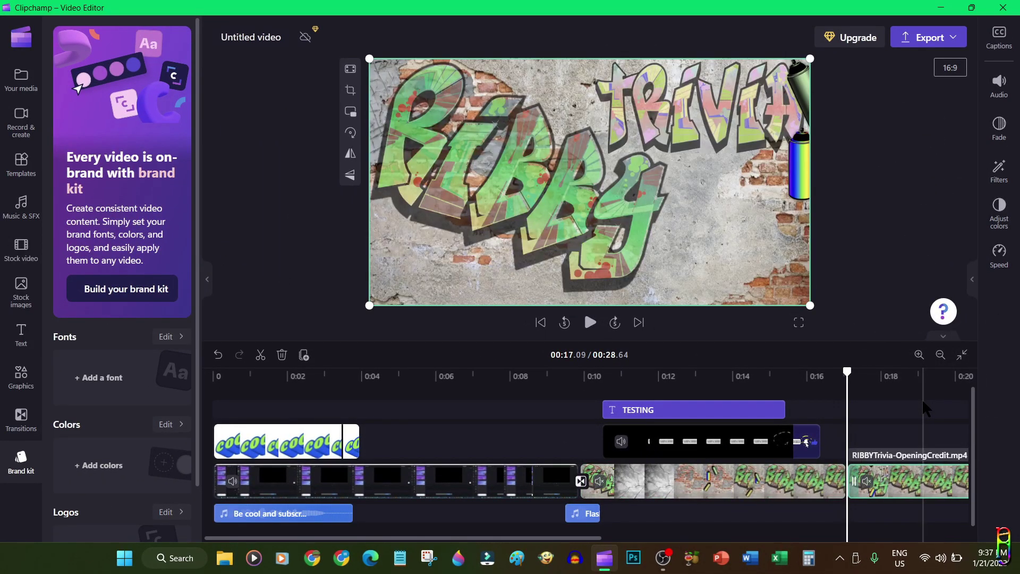
Split again at 0:18.67, delete the short middle piece, and close the gap
left_click_drag(567, 539, 649, 538)
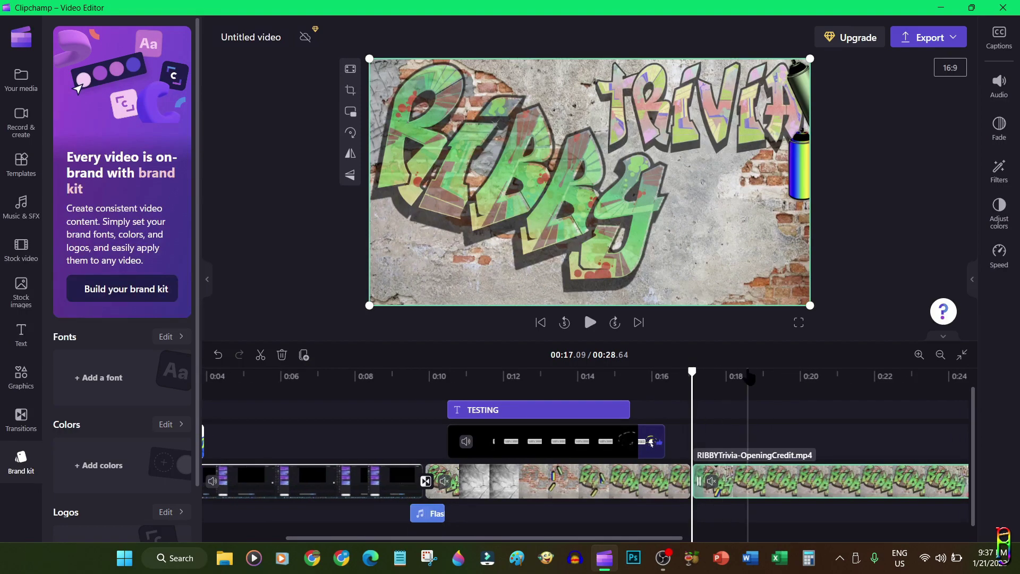
left_click(750, 458)
right_click(780, 487)
left_click(816, 410)
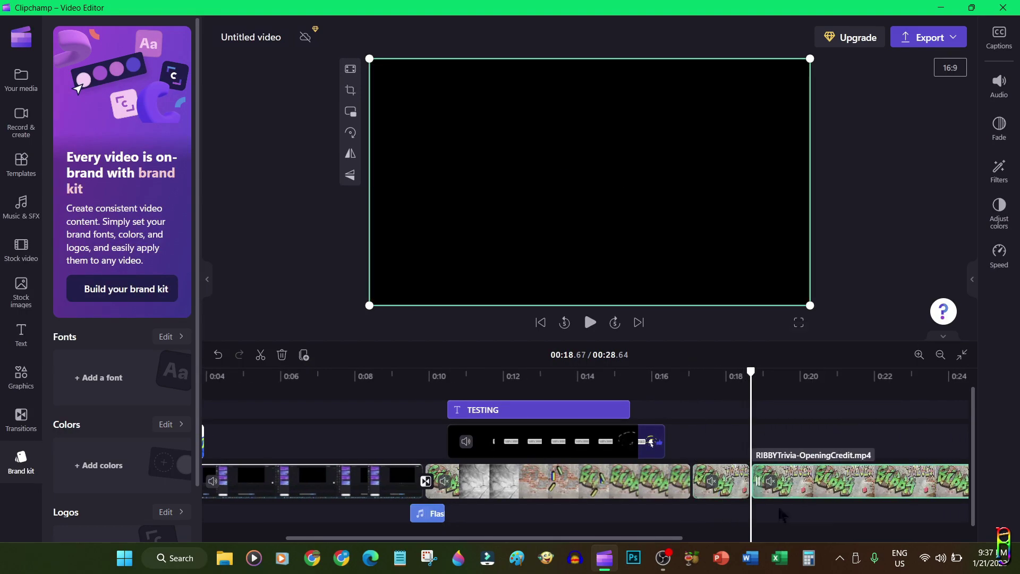
key("Delete")
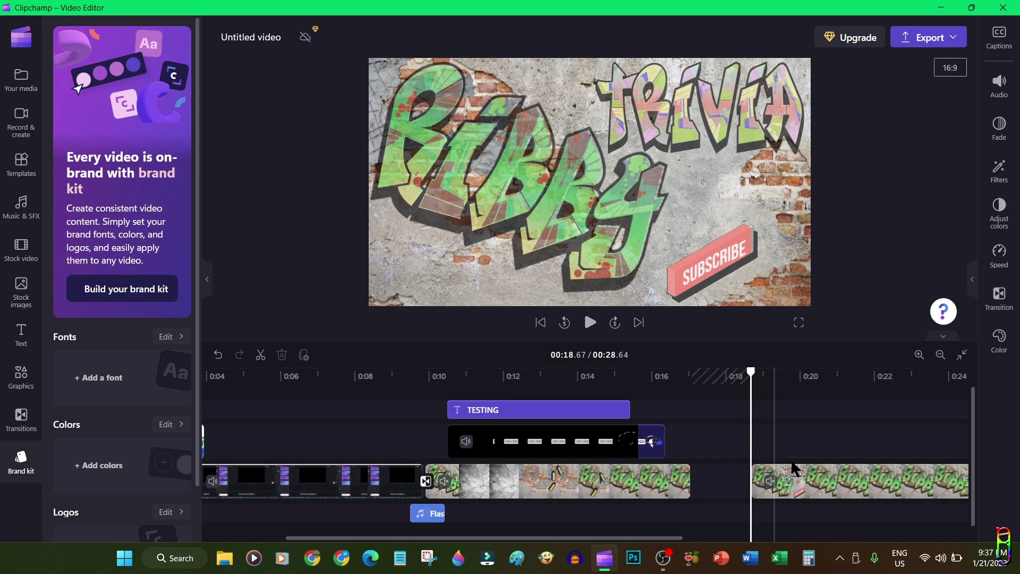
left_click_drag(825, 478, 766, 474)
Add a transition at the junction between the two opening credit pieces
left_click(21, 420)
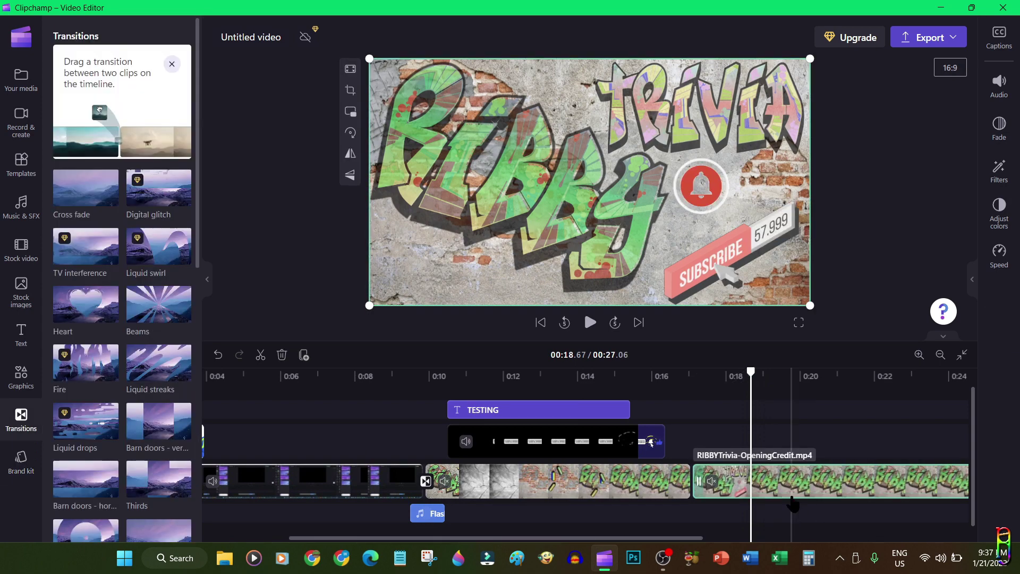
scroll(162, 428, "down", 5)
left_click_drag(85, 441, 692, 481)
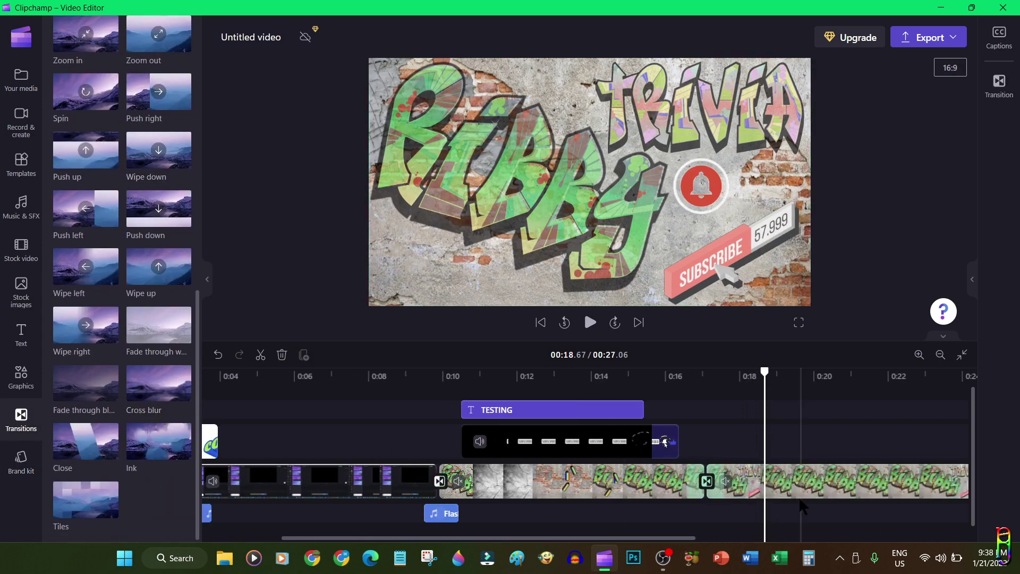
Trim the last clip's end back so the video ends at 0:22.33
scroll(659, 534, "left", 5)
left_click(396, 481)
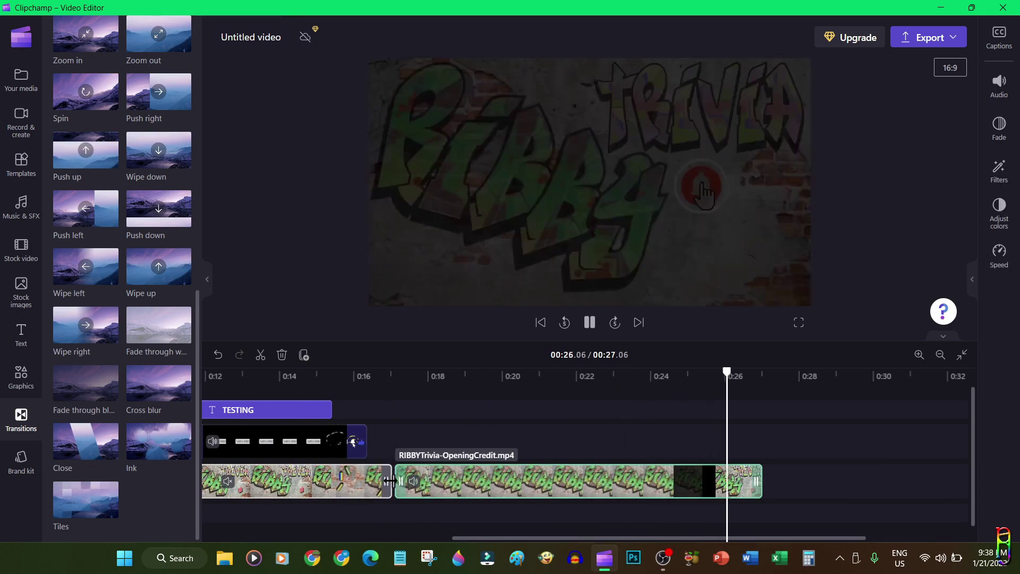
left_click_drag(723, 481, 588, 481)
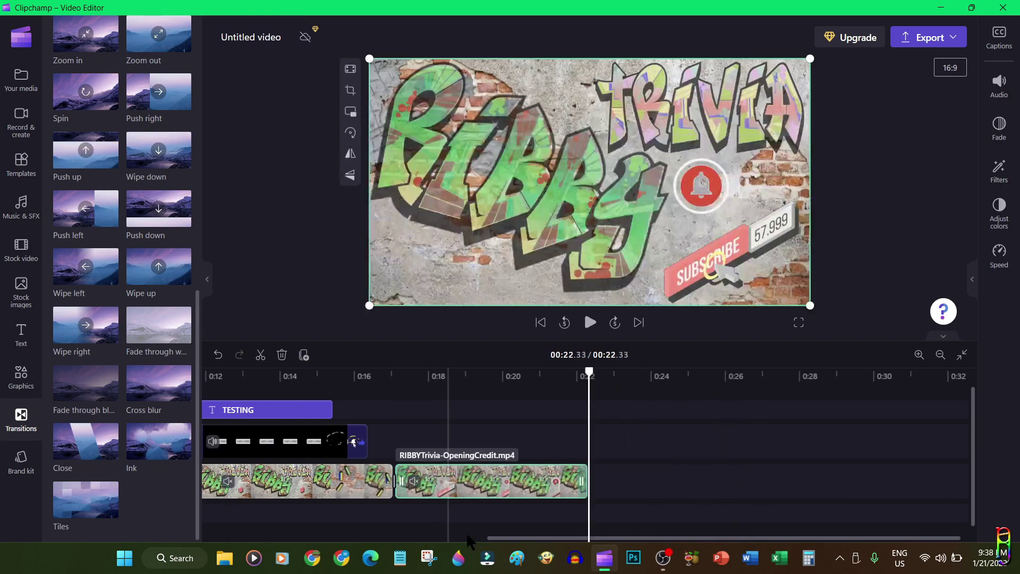
scroll(585, 478, "left", 8)
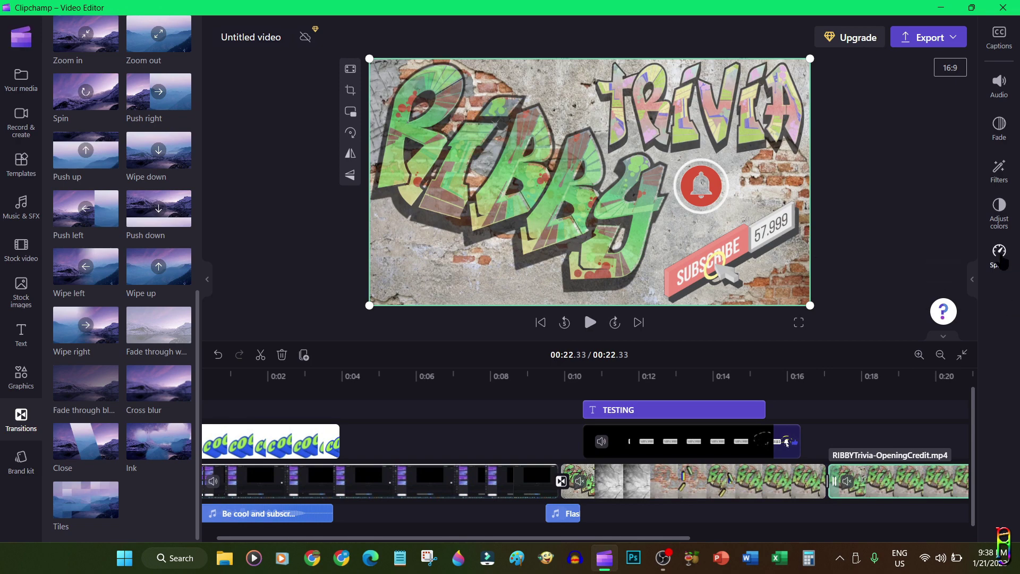
Set the opening credit piece after the screen recording to 10x speed and preview from 0:09.41
left_click(1000, 254)
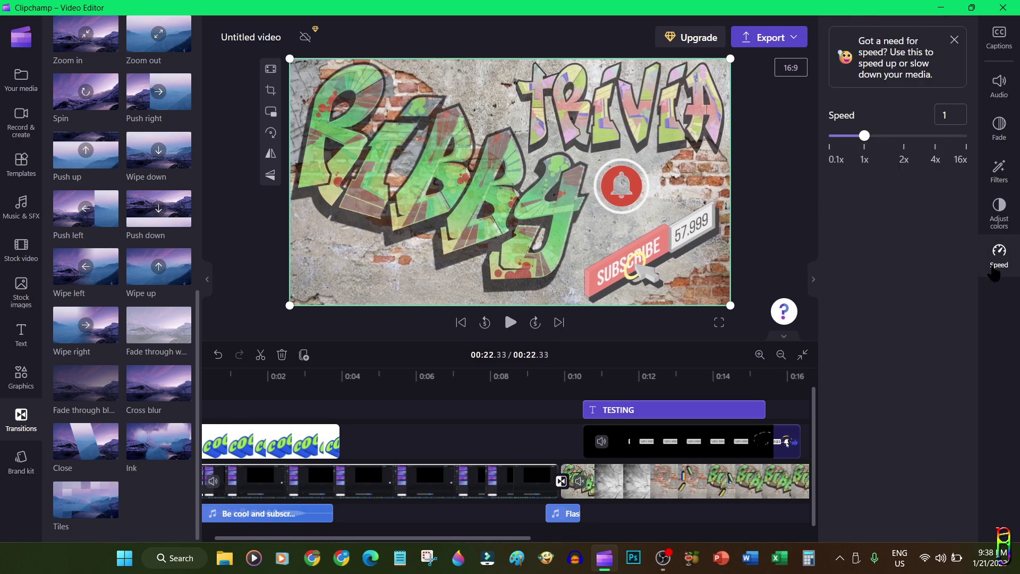
left_click(761, 481)
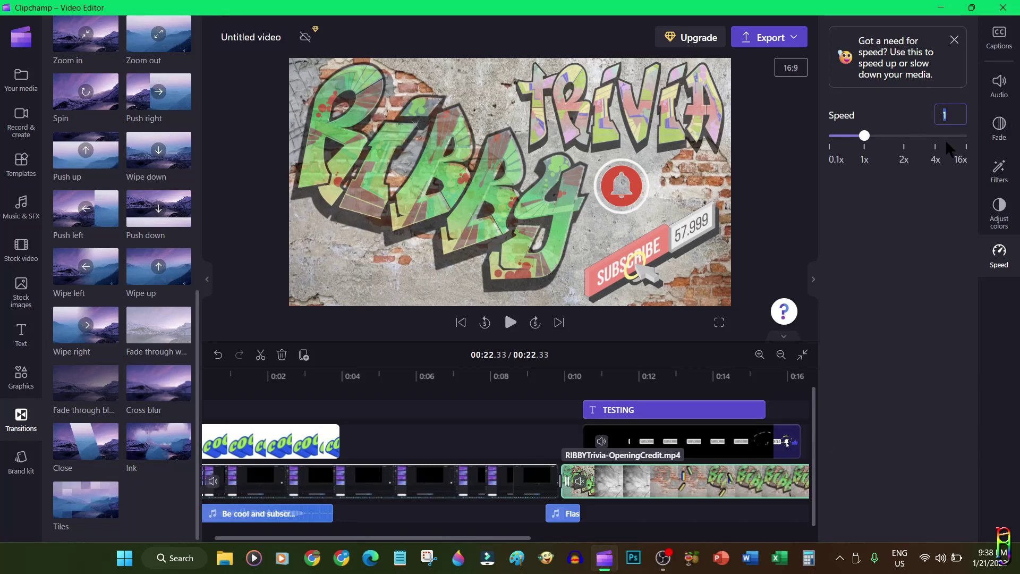
key("Return")
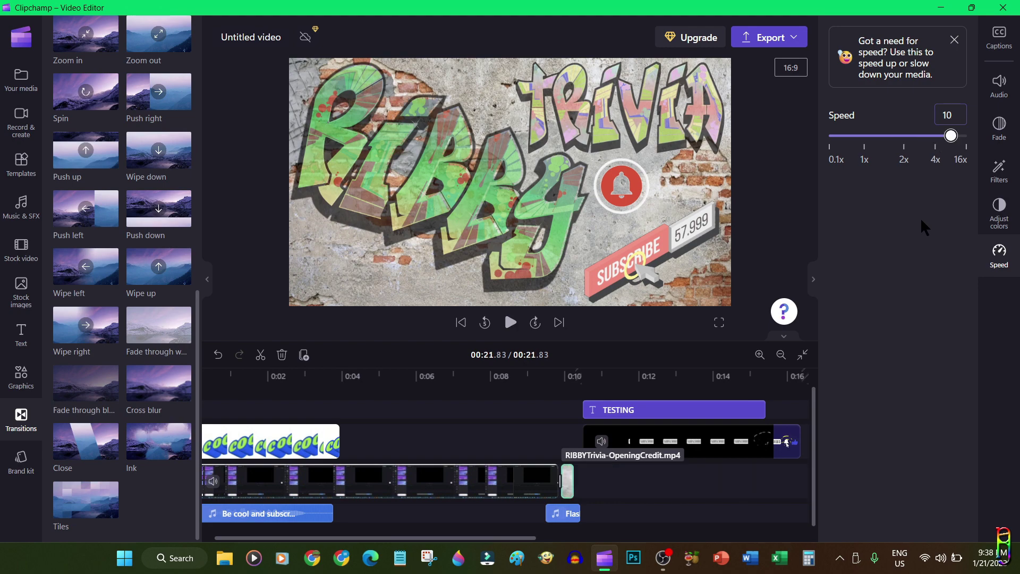
left_click(543, 396)
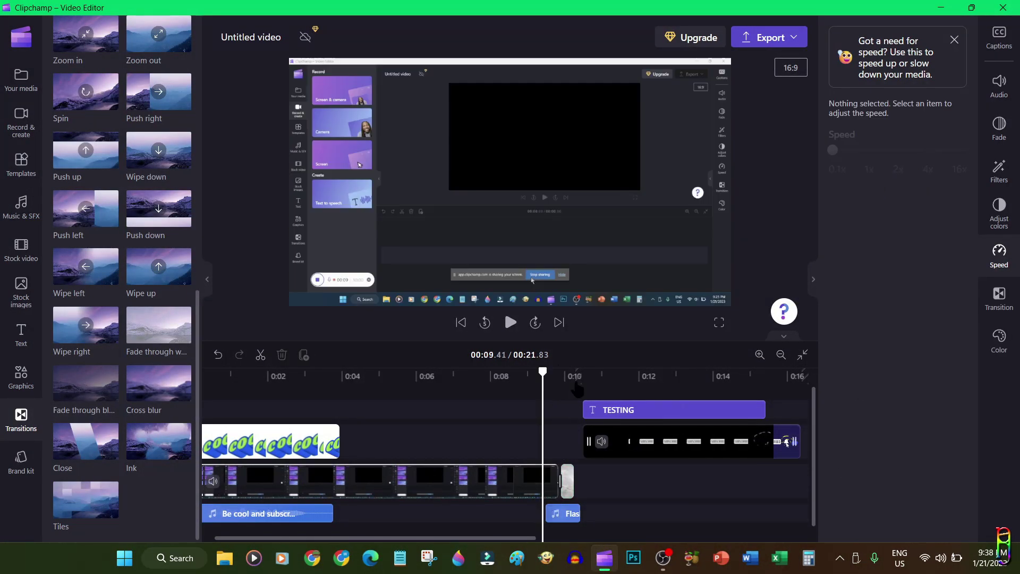
left_click(512, 323)
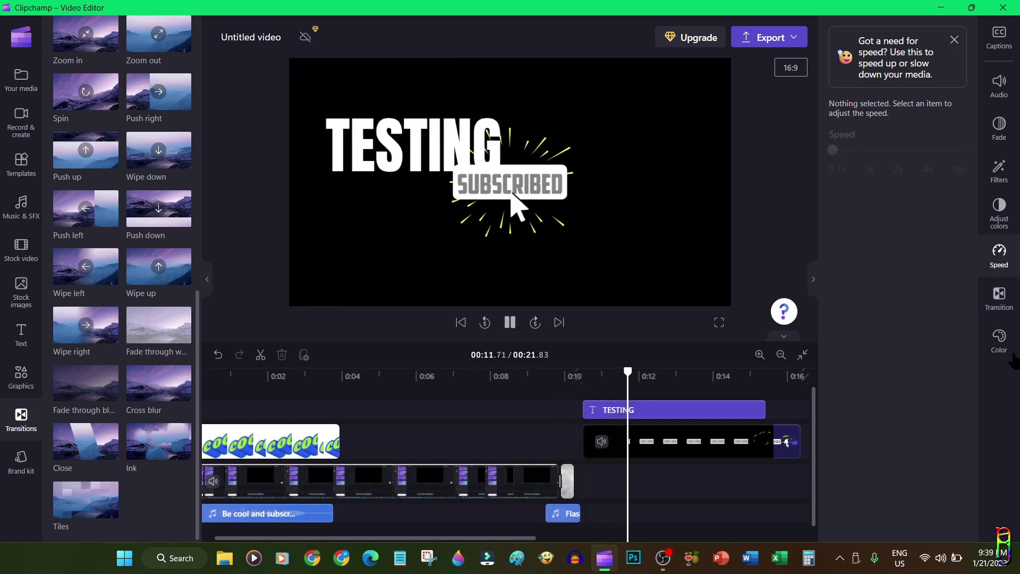
key("space")
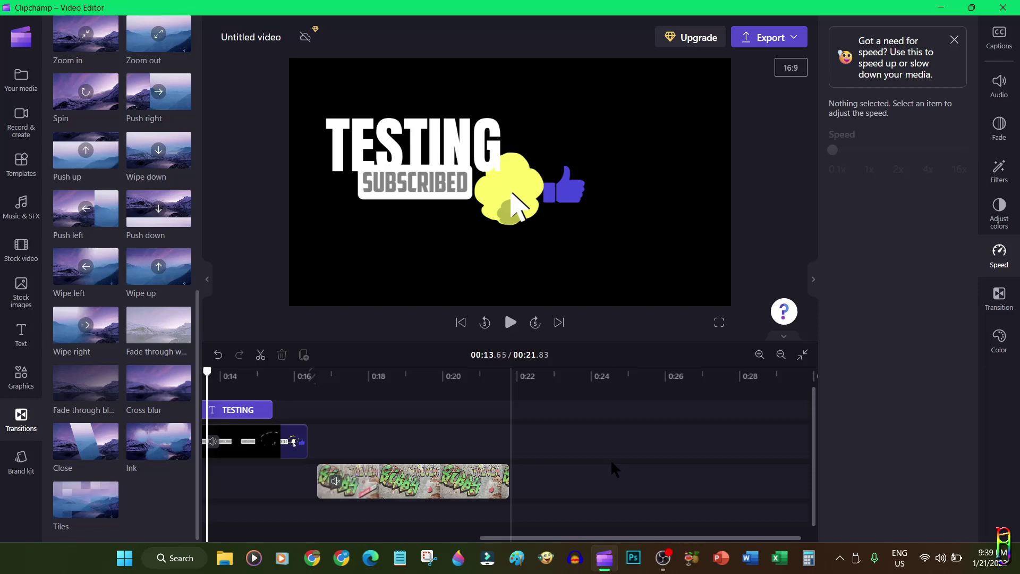
Pull the graffiti clip left, shortening the project to 0:16.40
left_click(421, 480)
left_click_drag(625, 538, 460, 538)
left_click_drag(658, 481, 424, 484)
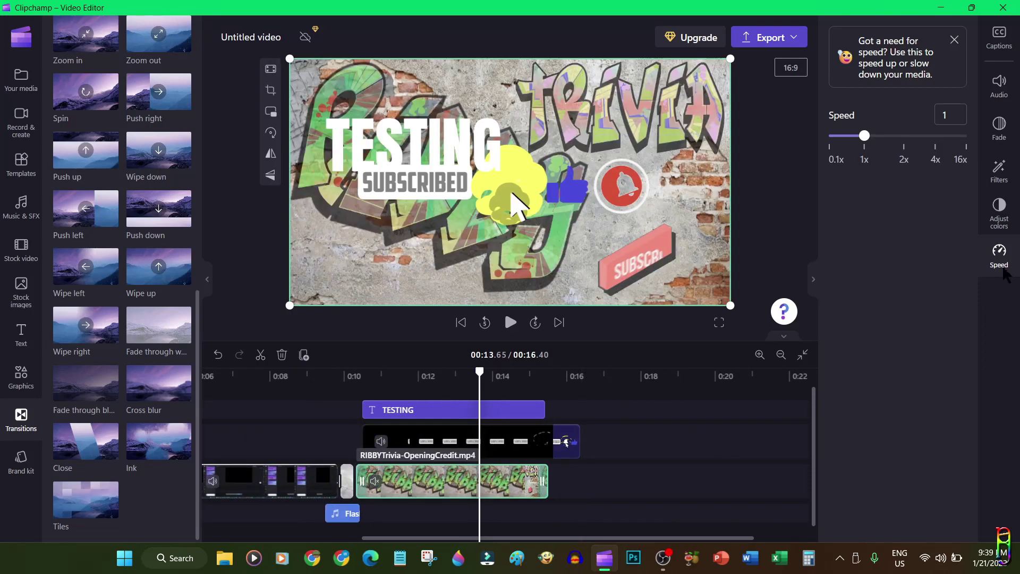
Move the subscribe overlay clip earlier and play the preview to the end
left_click(1001, 127)
left_click_drag(829, 83, 904, 82)
left_click(521, 441)
left_click_drag(521, 441, 430, 441)
left_click(508, 407)
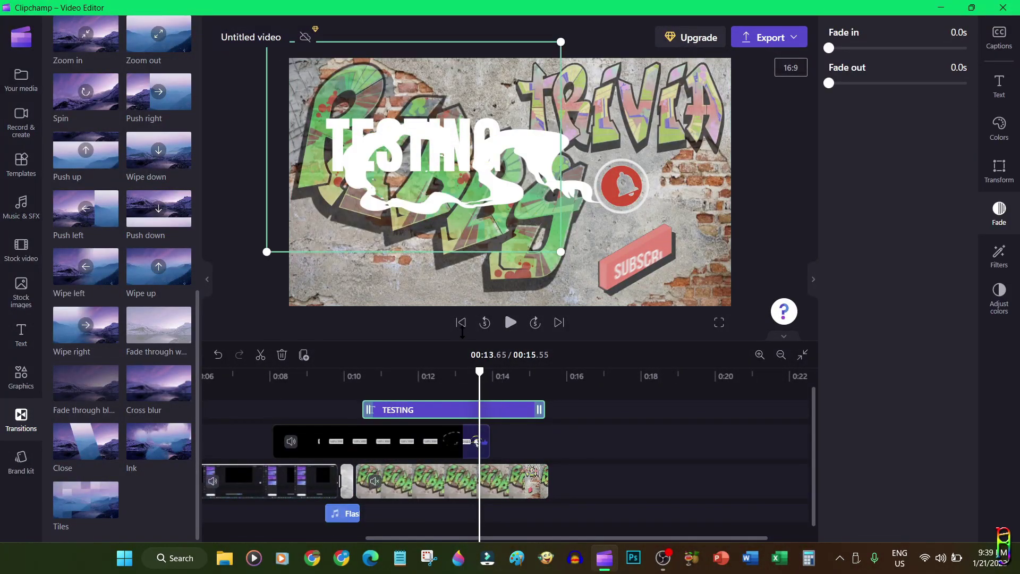
left_click(511, 323)
Keep the graffiti clip's blend mode at Normal and close the colour adjustment panel
left_click(504, 304)
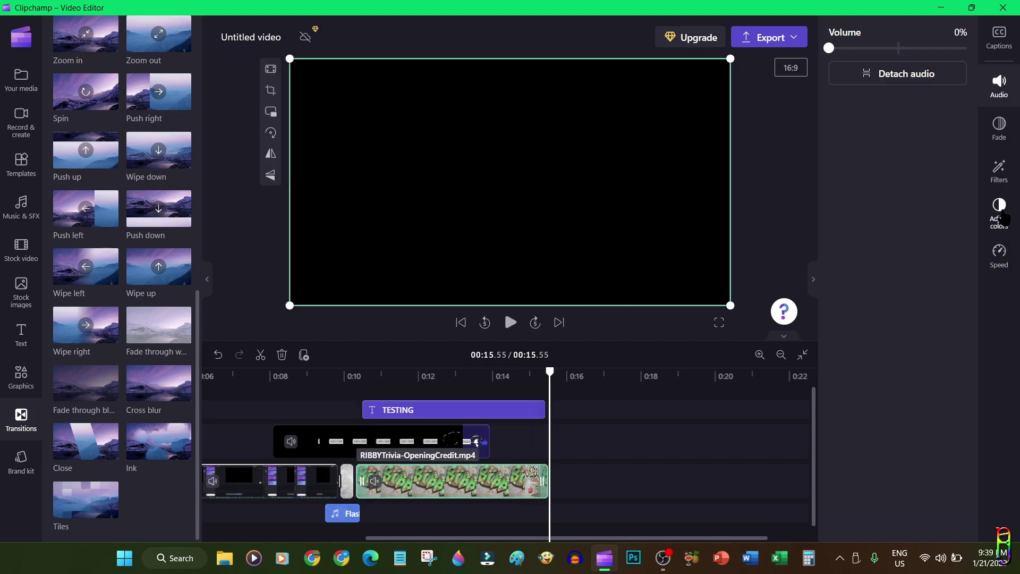
left_click(1001, 215)
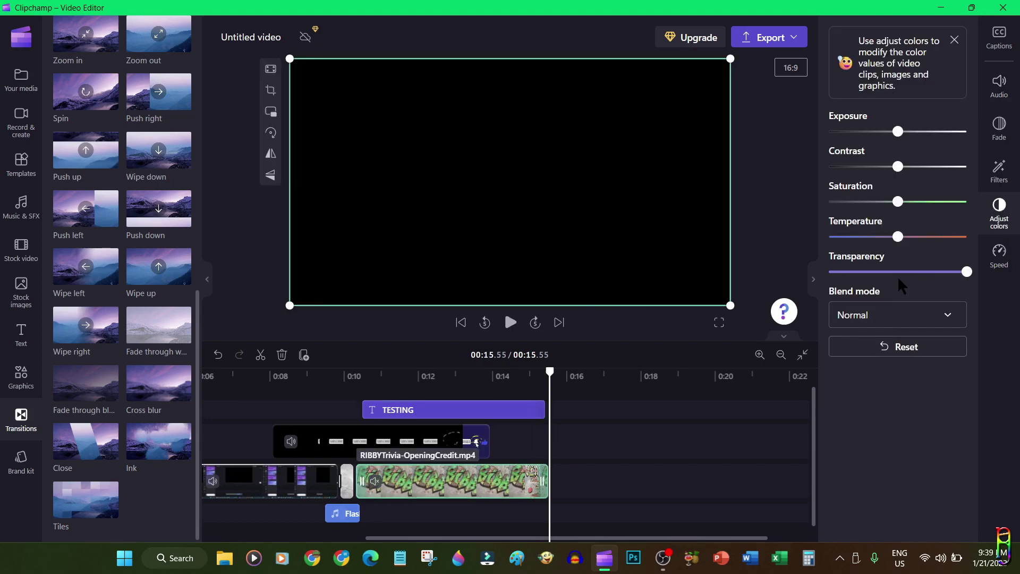
left_click(951, 317)
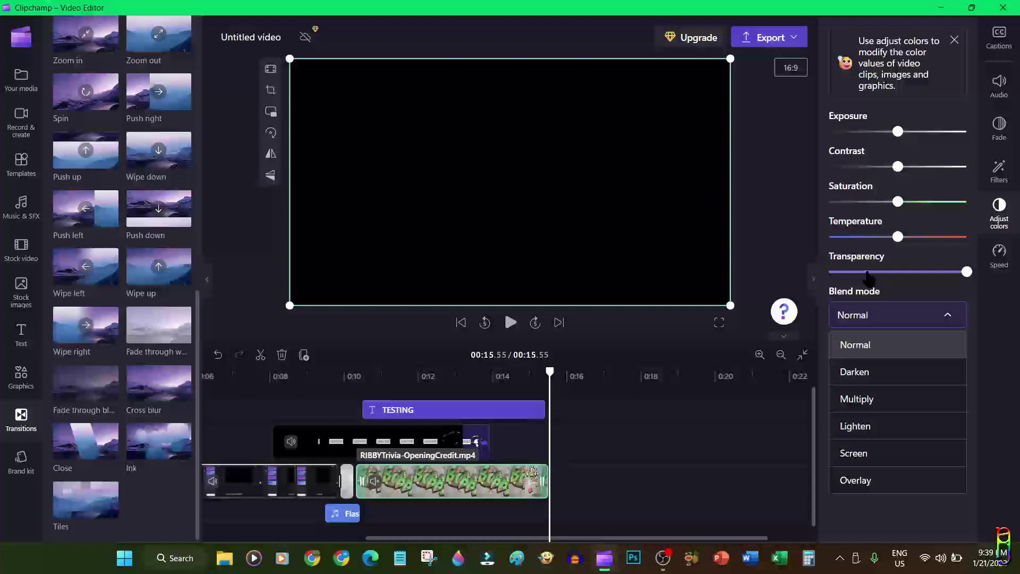
left_click(888, 541)
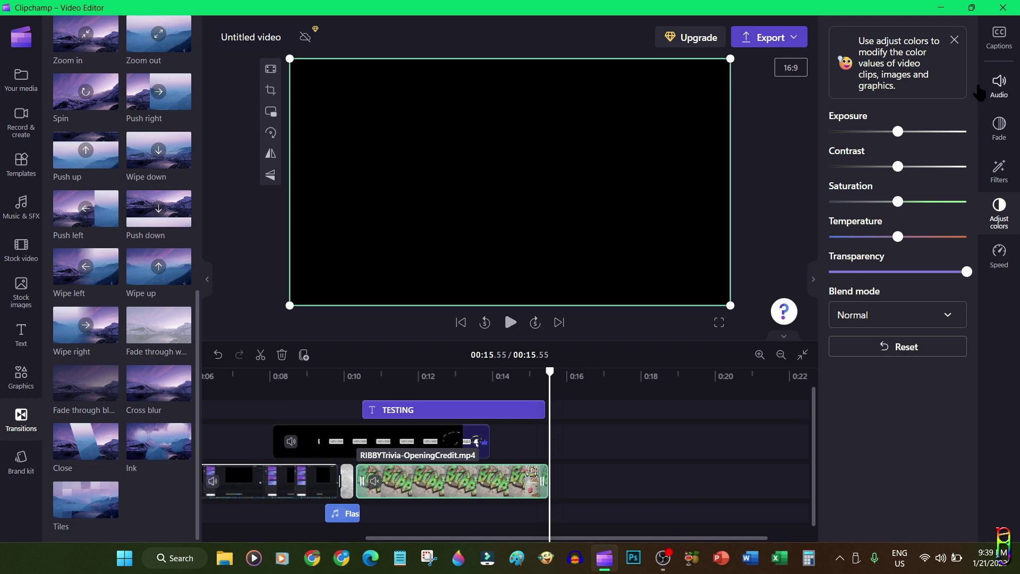
left_click(956, 43)
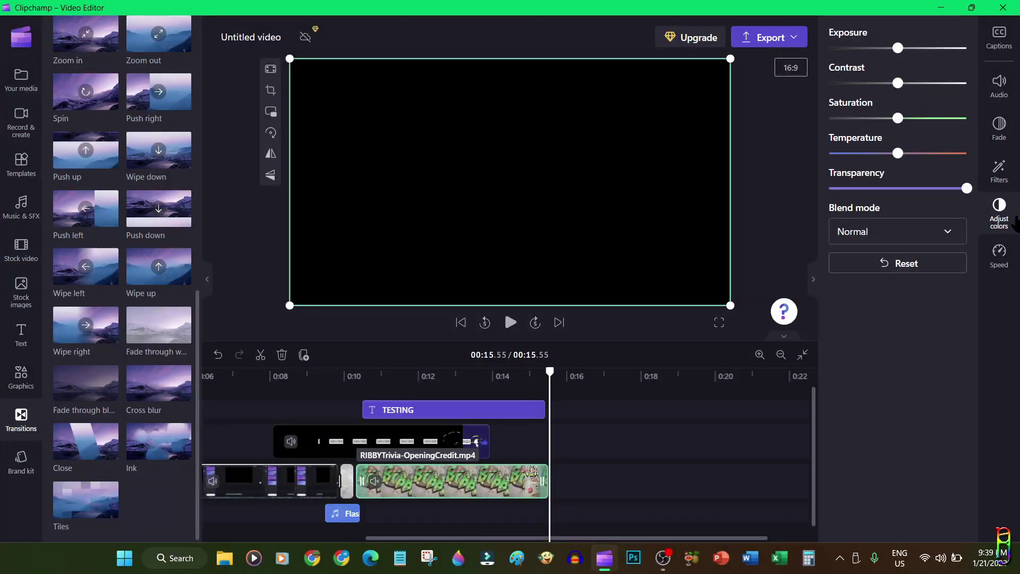
left_click(1000, 213)
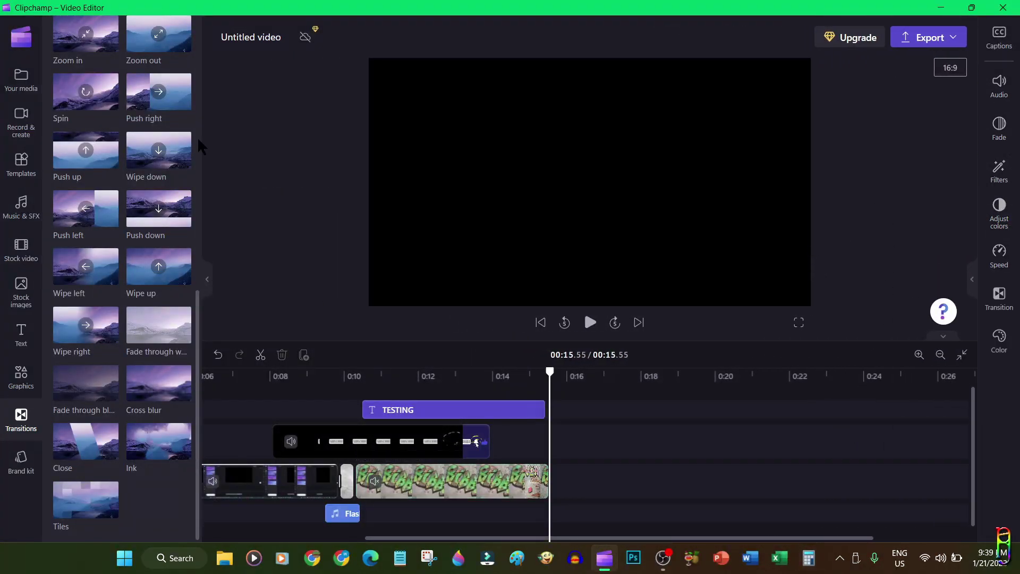
Scrub to about 0:11.45 to view TESTING and the subscribe animation over the graffiti clip
left_click(425, 481)
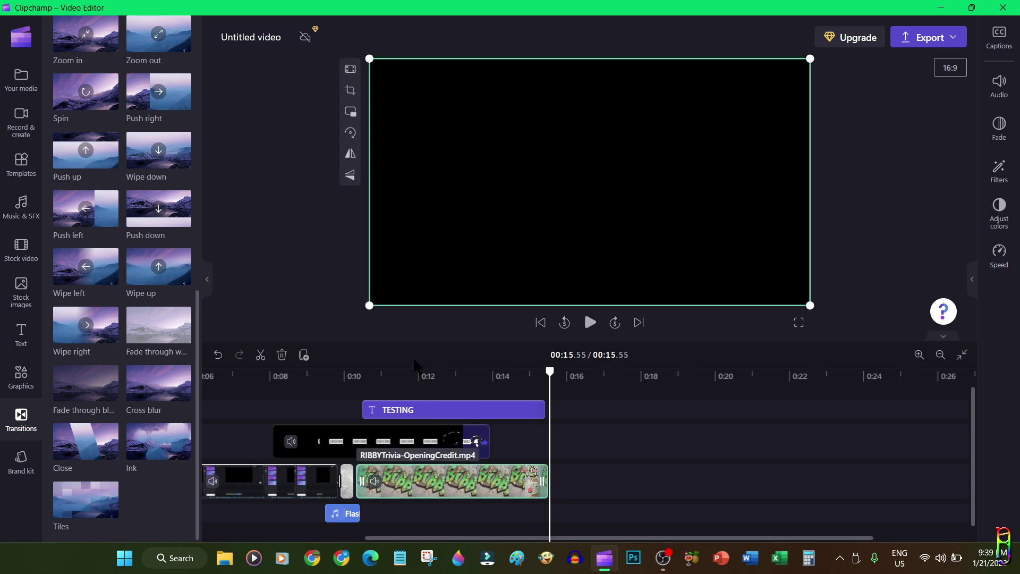
left_click_drag(551, 372, 398, 372)
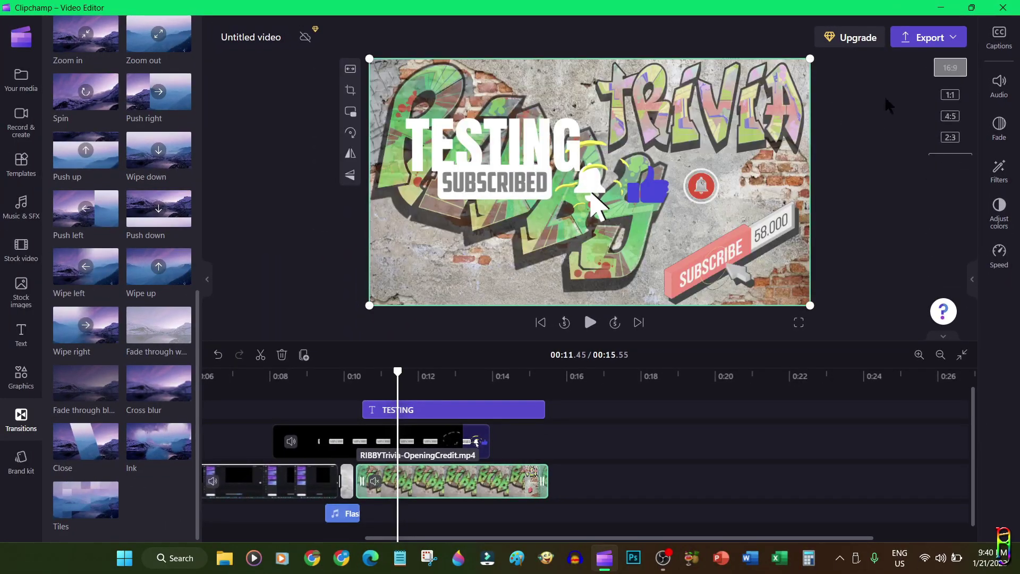
left_click(887, 98)
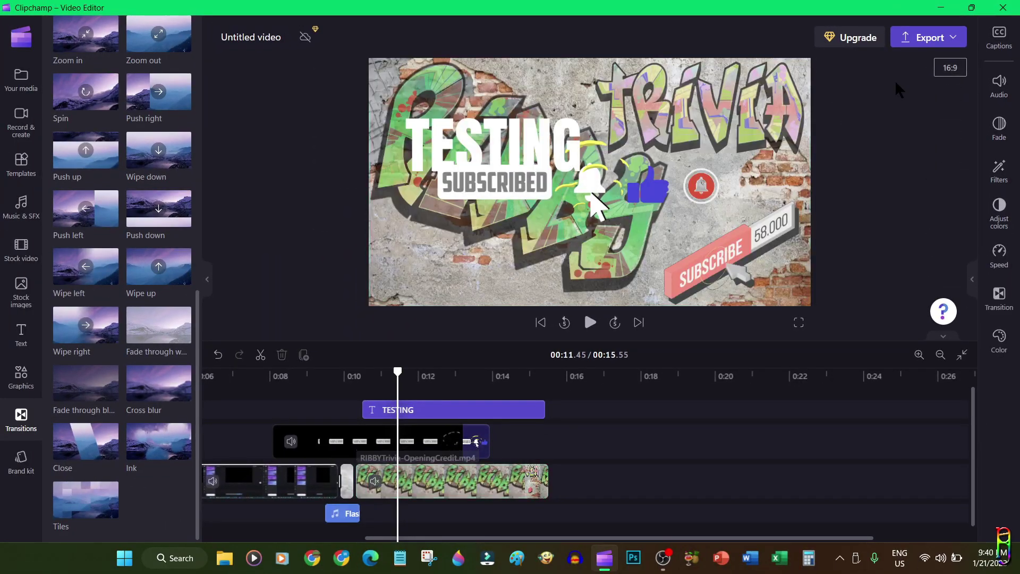
Export the 15-second project at 1080p quality
left_click(954, 38)
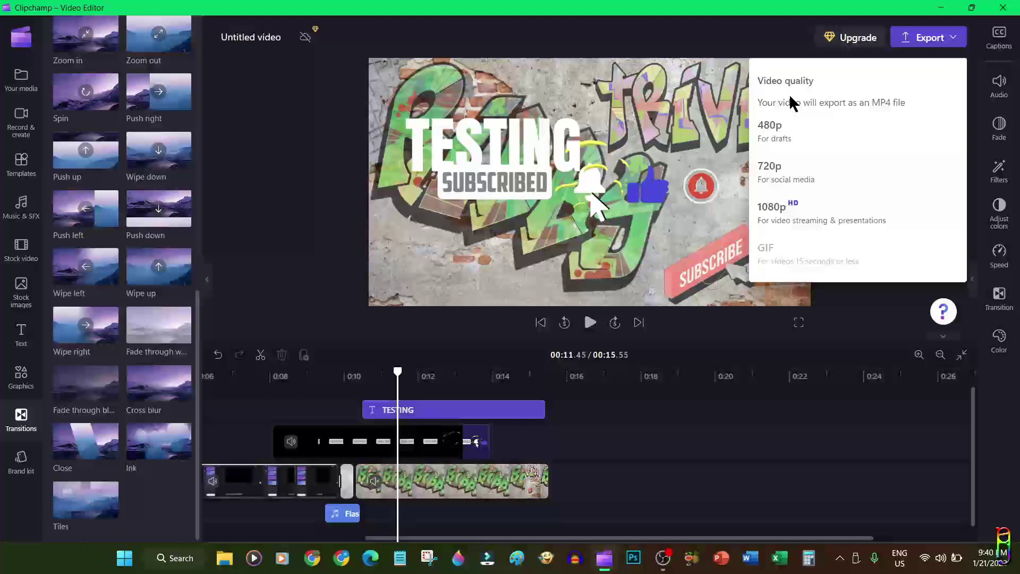
left_click(807, 223)
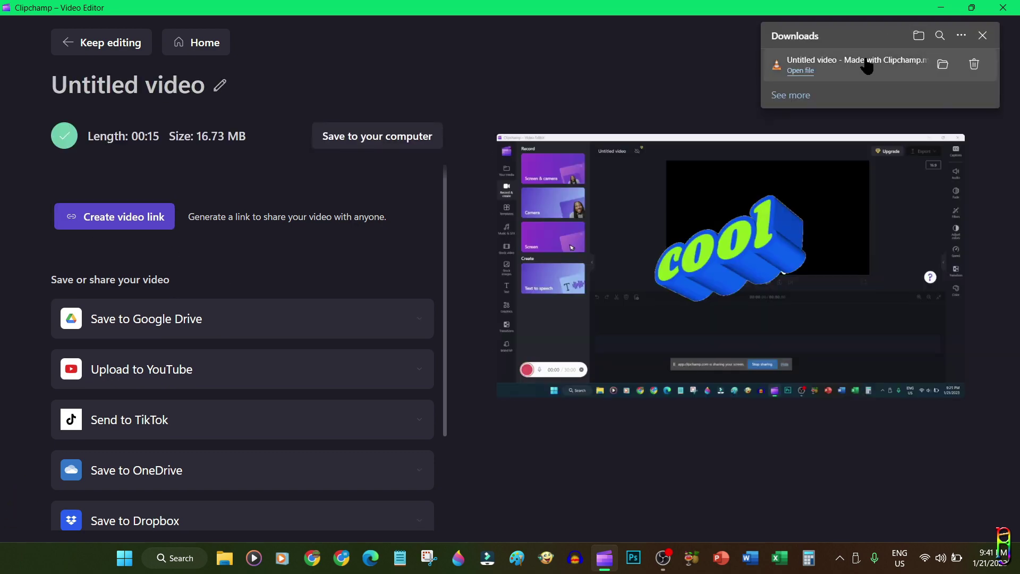
Find 'Untitled video - Made with Clipchamp.mp4' in Downloads and confirm its 1920x1080 resolution in Properties
left_click(943, 65)
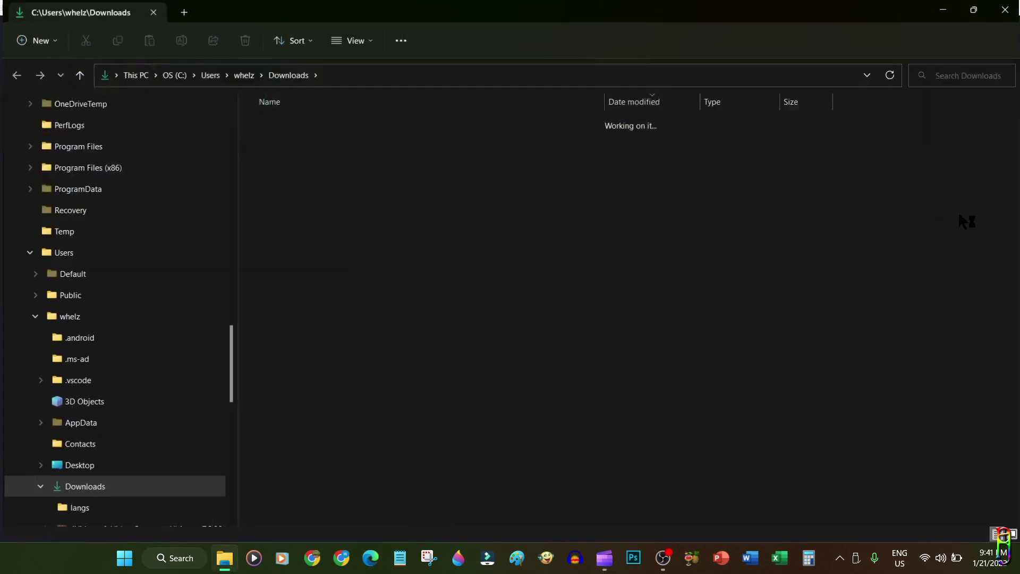
right_click(333, 140)
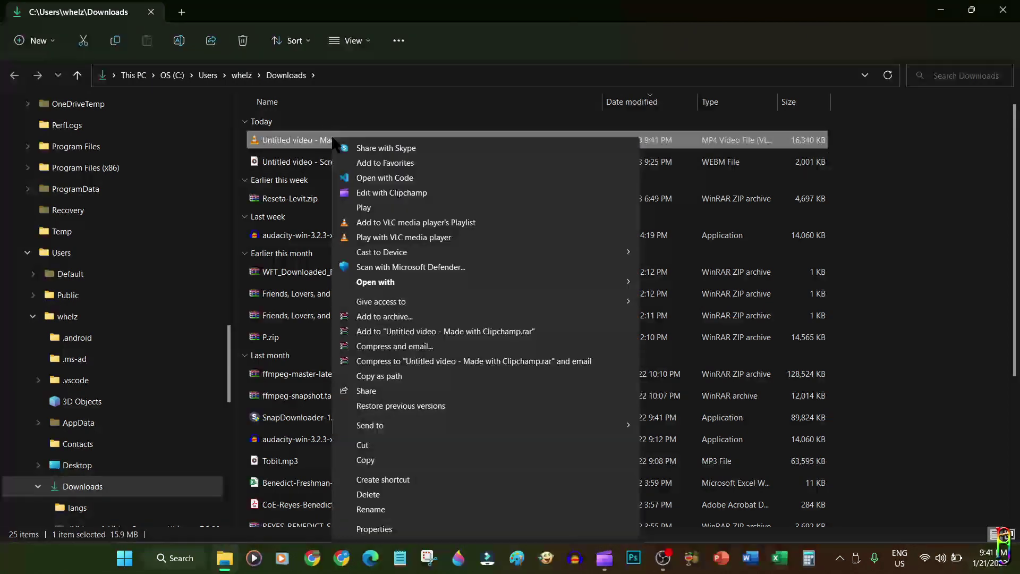
left_click(374, 529)
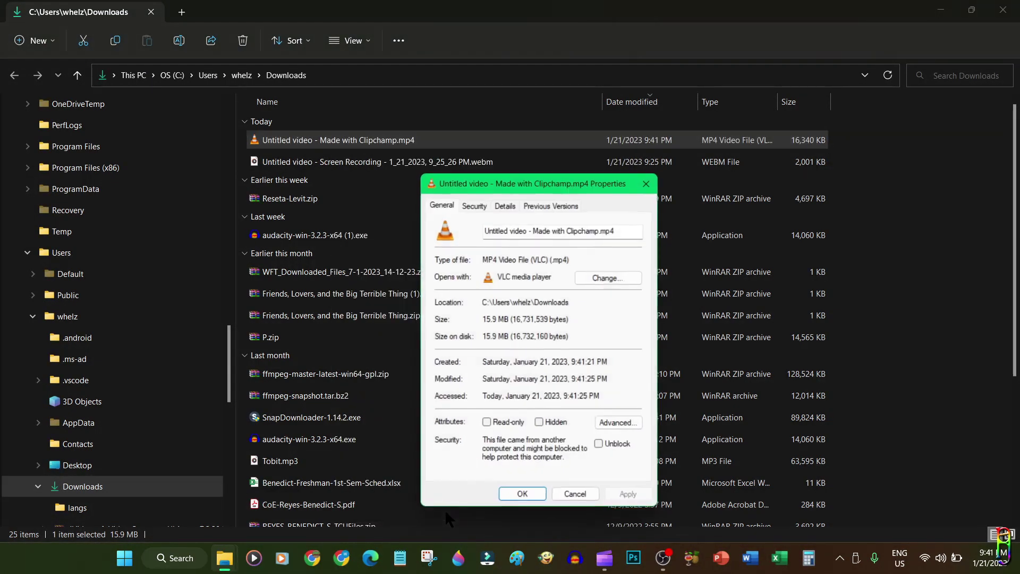
left_click(504, 204)
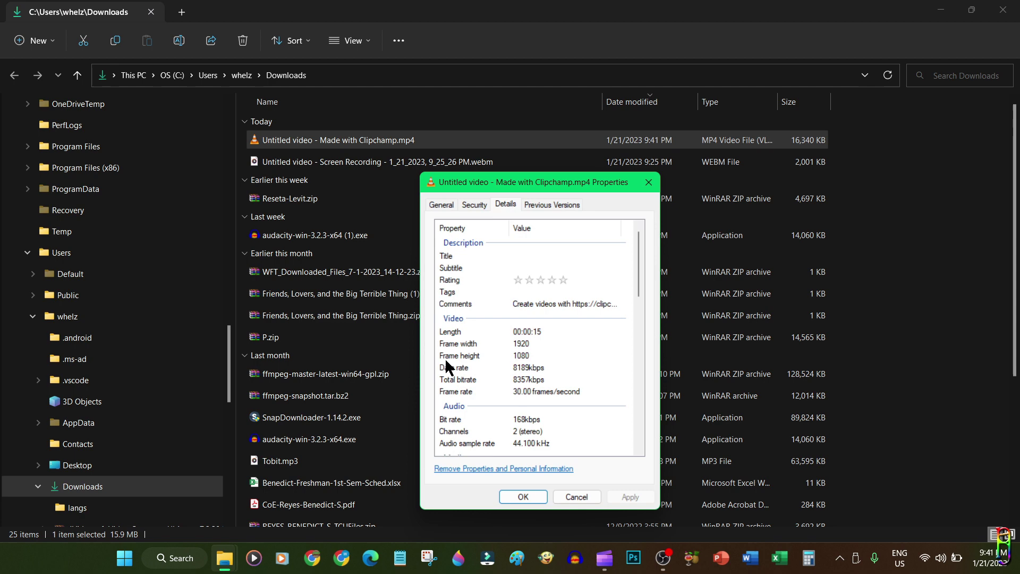
left_click(563, 495)
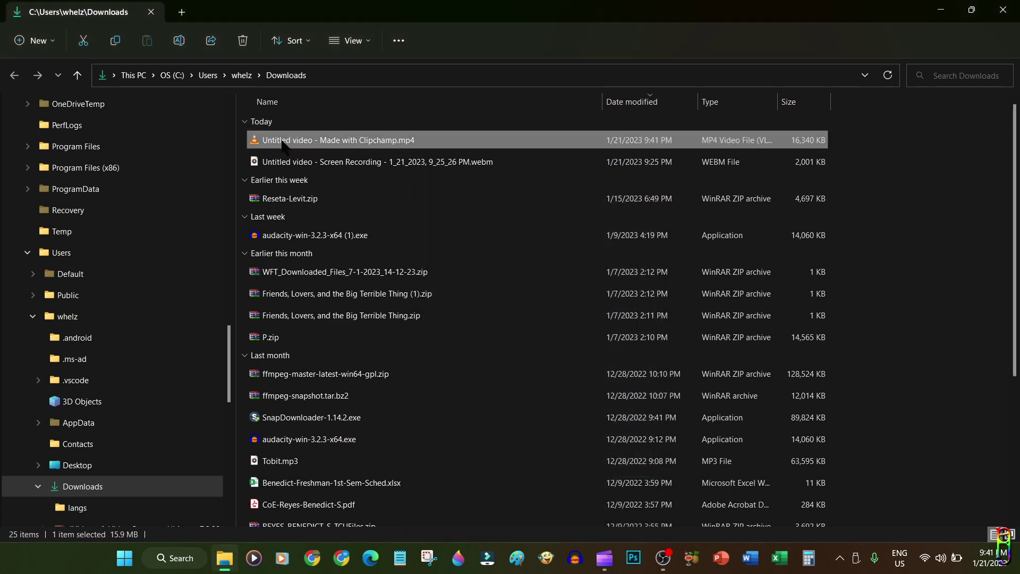
Play 'Untitled video - Made with Clipchamp.mp4' in VLC media player
key("Return")
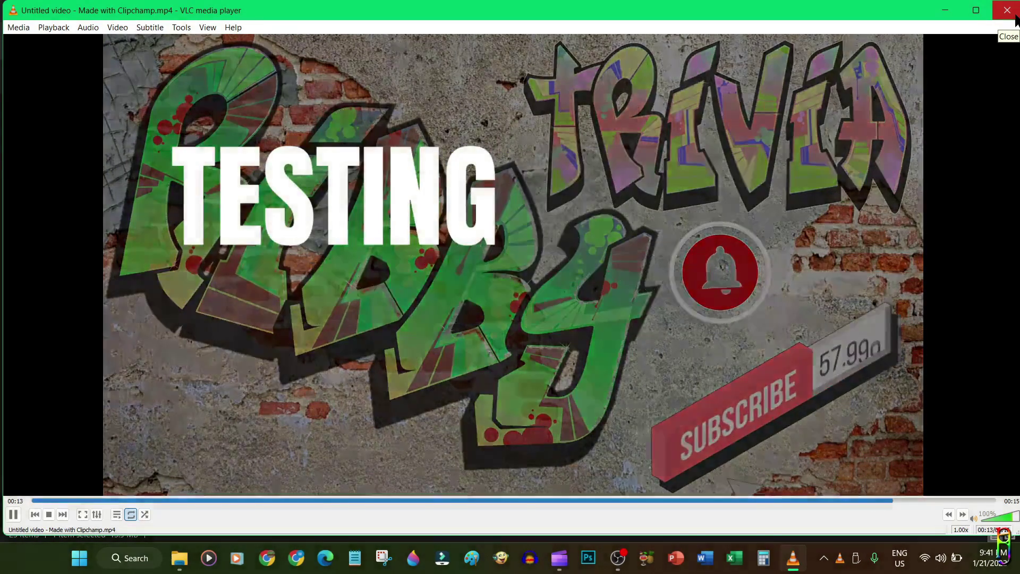
Close VLC and File Explorer, dismiss the Downloads list, and resume editing the Untitled video project
left_click(1015, 17)
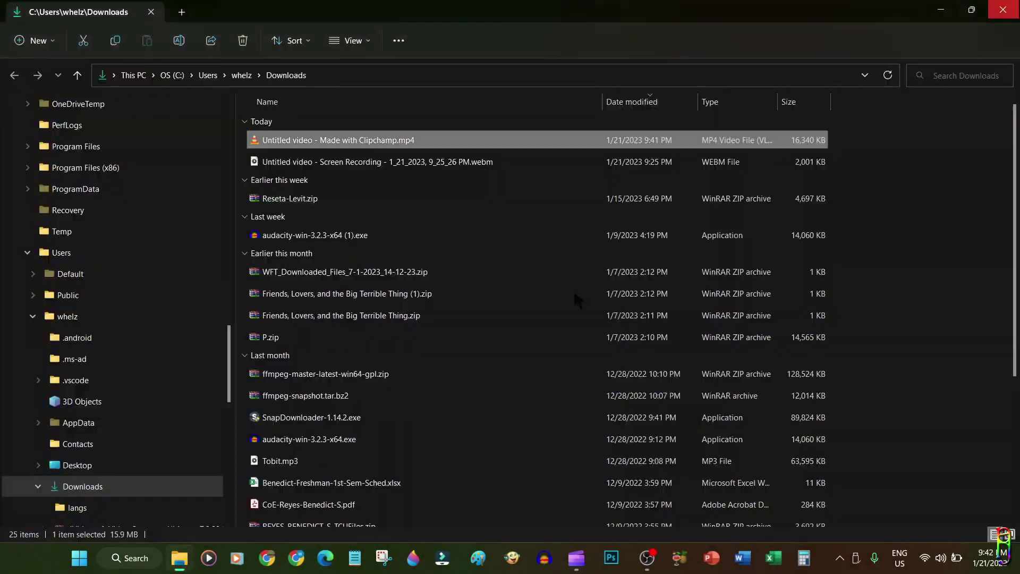
left_click(1003, 11)
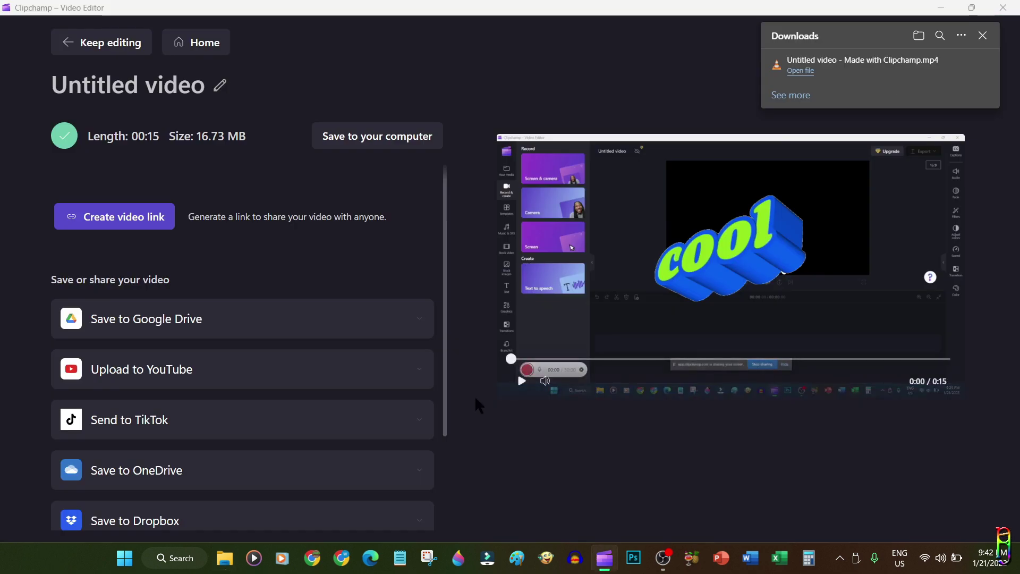
left_click(80, 47)
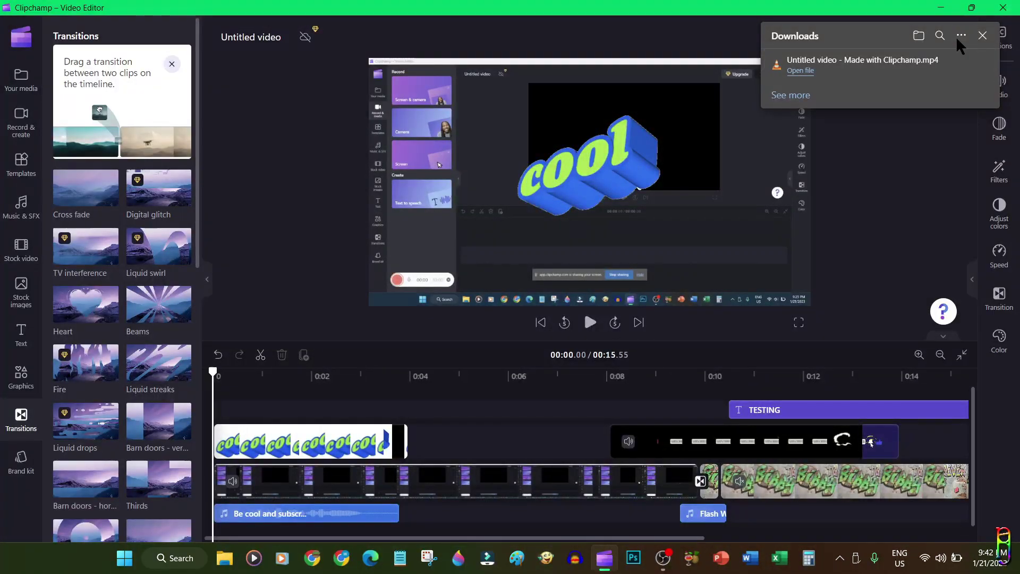
left_click(983, 36)
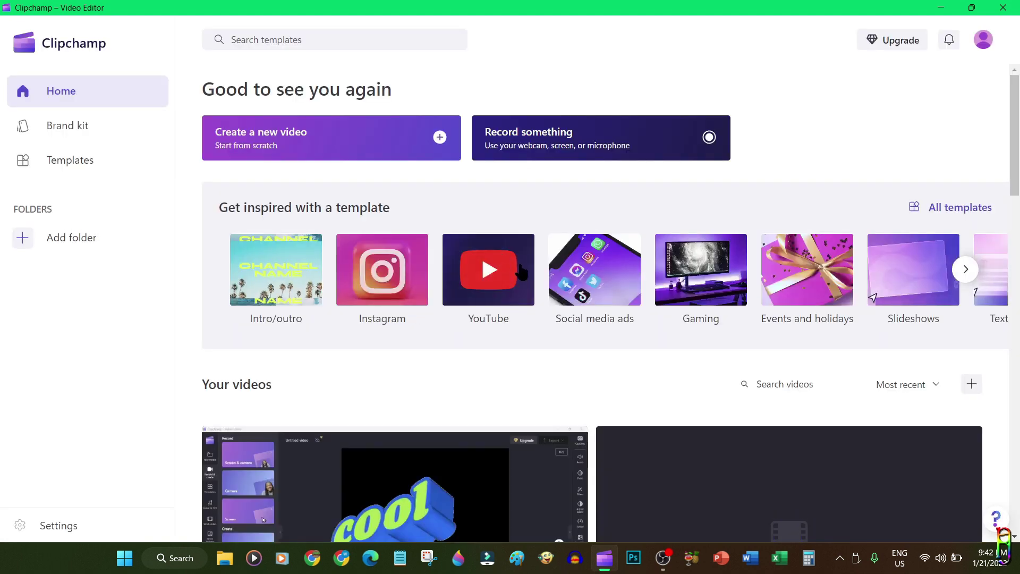
scroll(499, 251, "down", 4)
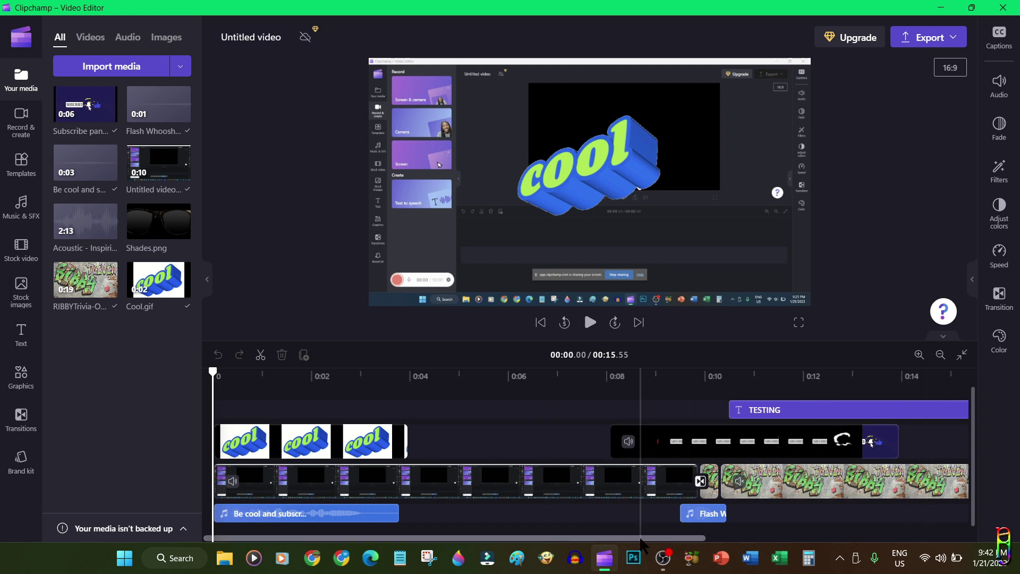
Filter Your media by Videos, Audio, then All, and browse the Record & create and Templates panels
mouse_move(454, 538)
left_mouse_down()
mouse_move(698, 538)
mouse_move(453, 540)
left_mouse_up()
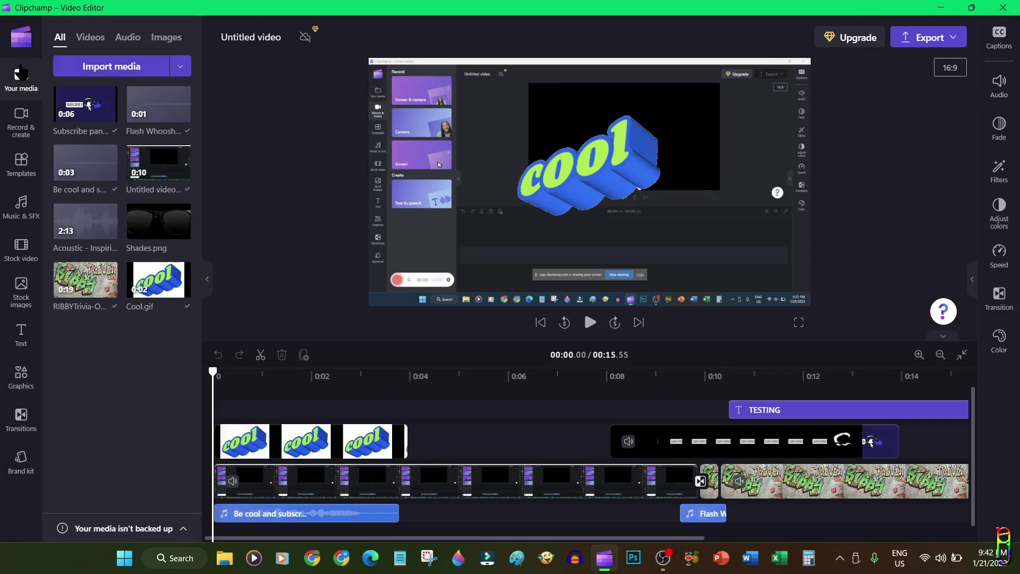
left_click(91, 40)
left_click(128, 39)
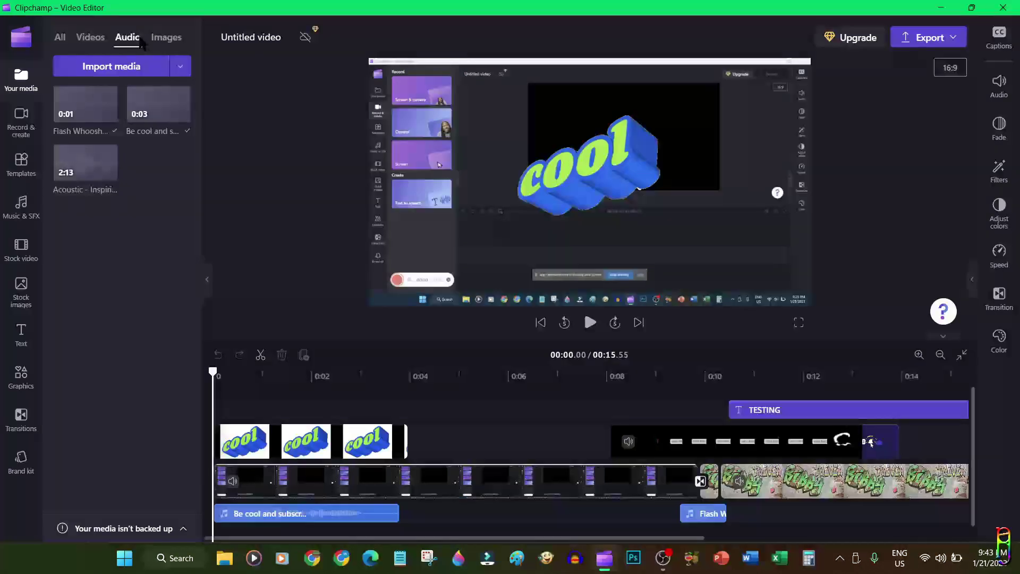
left_click(128, 38)
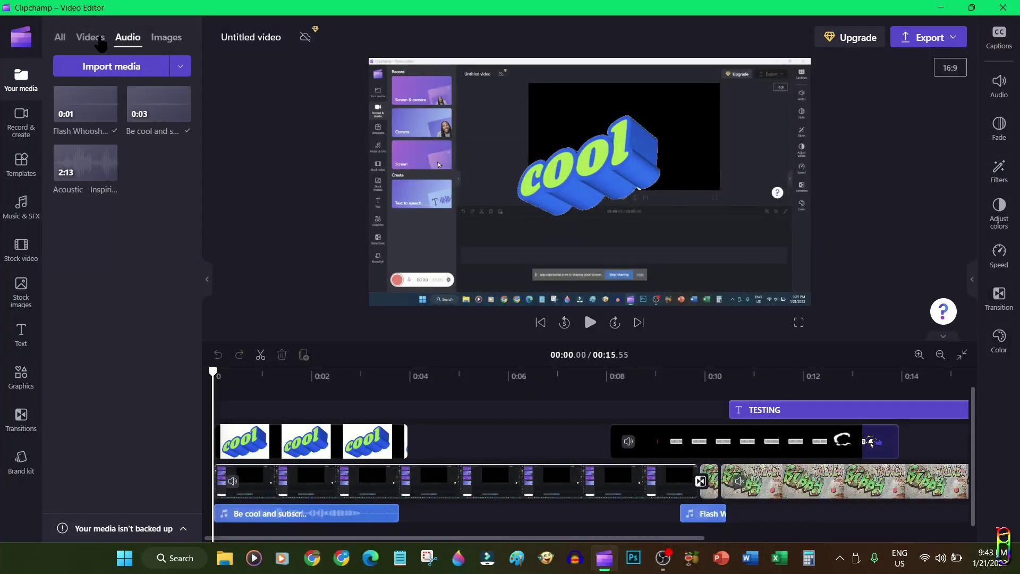
left_click(90, 38)
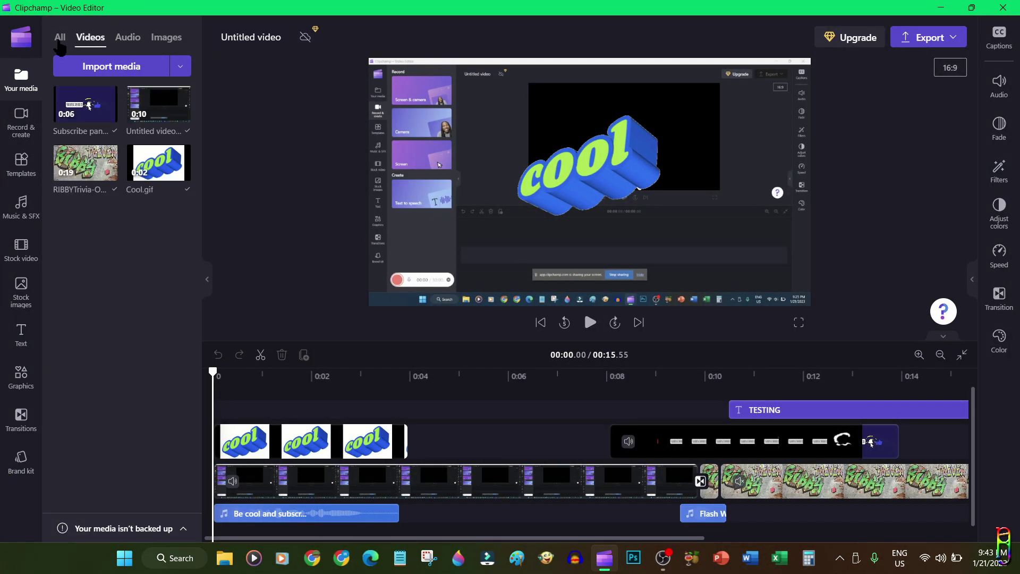
left_click(59, 39)
left_click(12, 130)
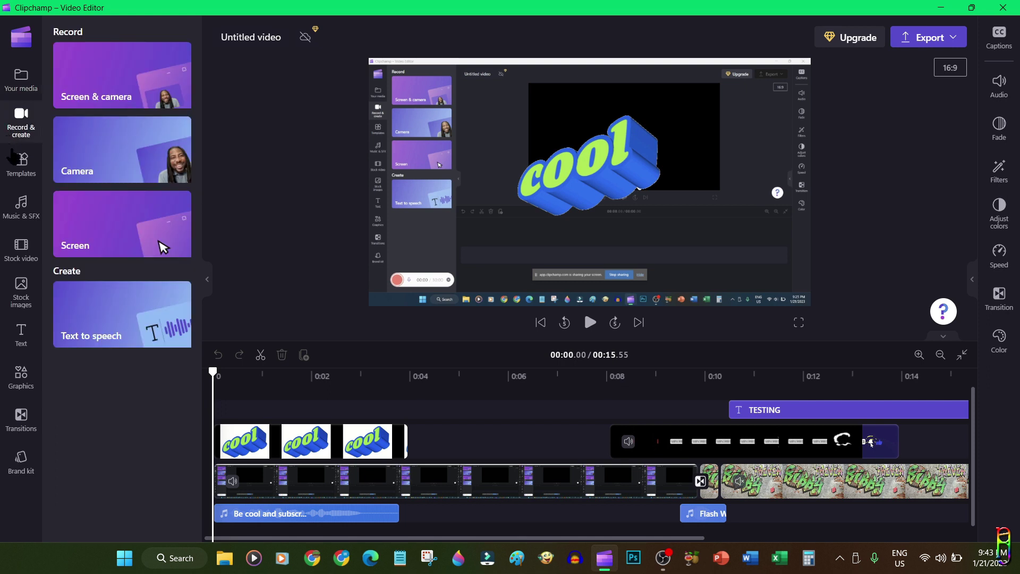
left_click(15, 175)
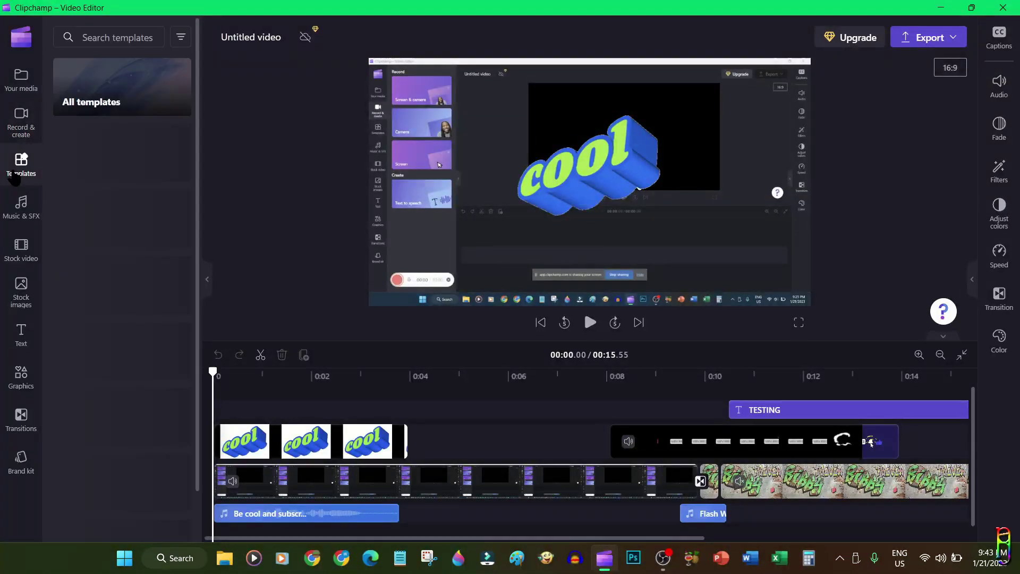